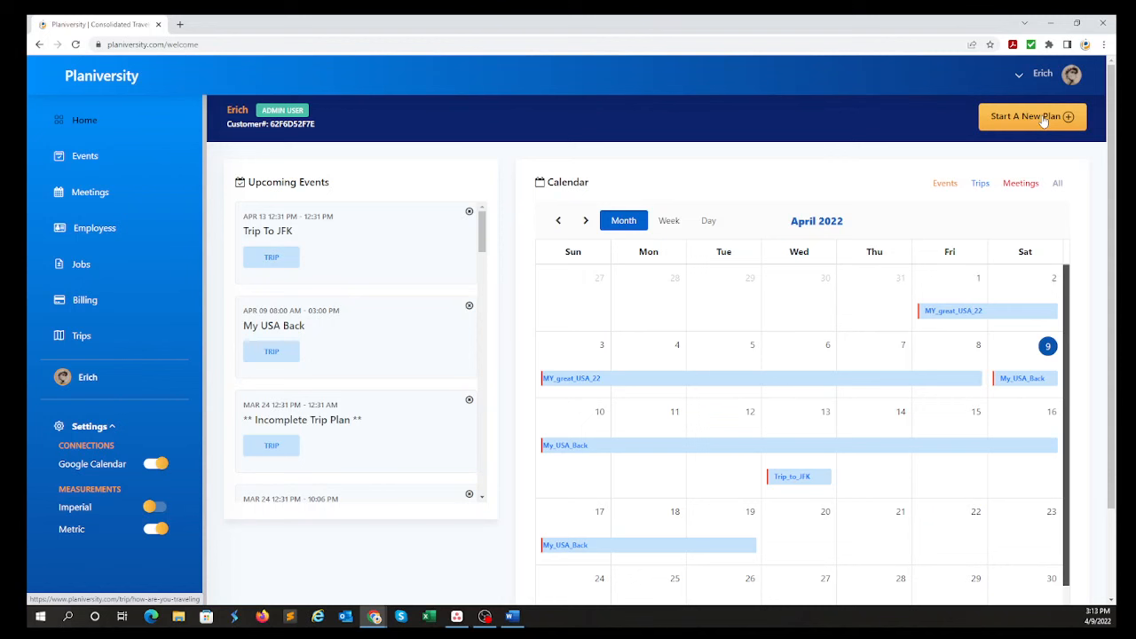
Start a new travel plan by plane and make the itinerary Multi City.
click(1043, 120)
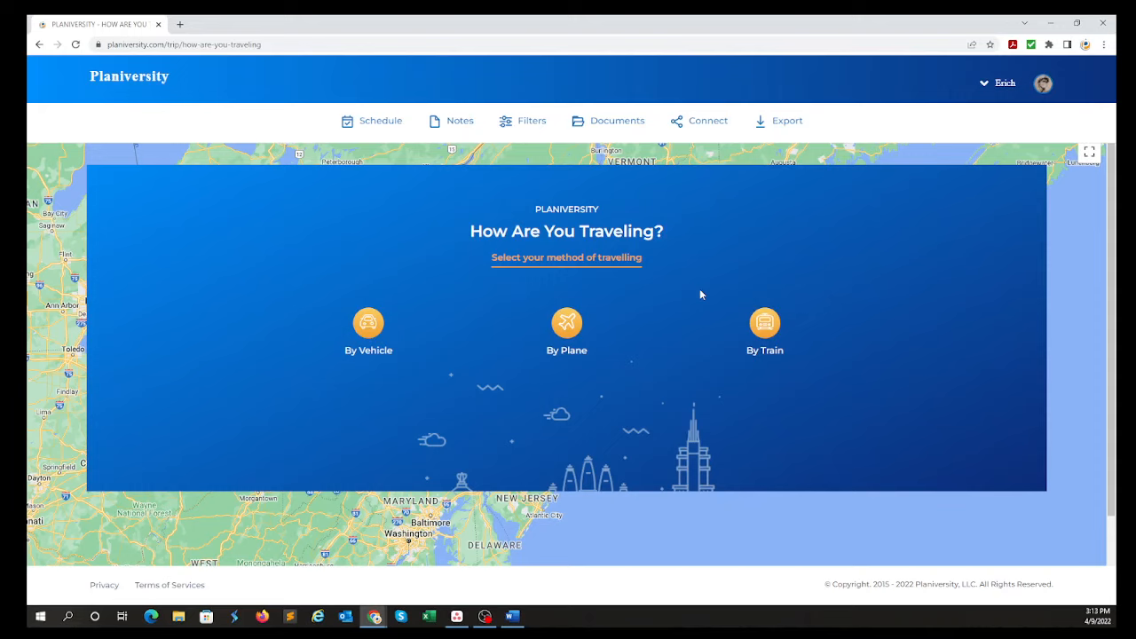
click(568, 324)
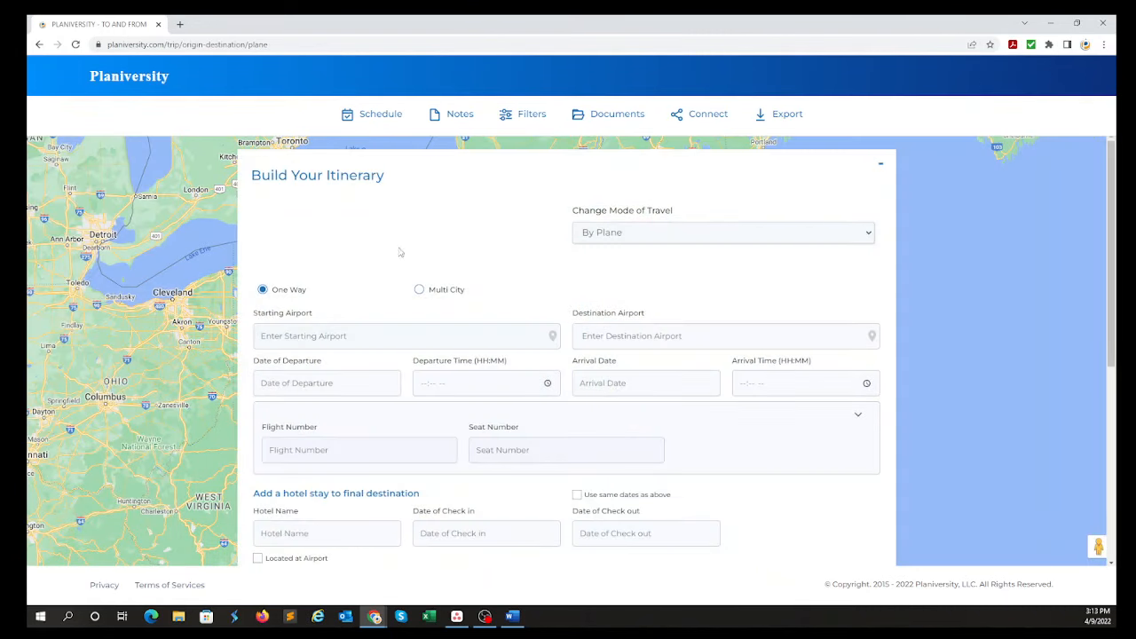
click(682, 236)
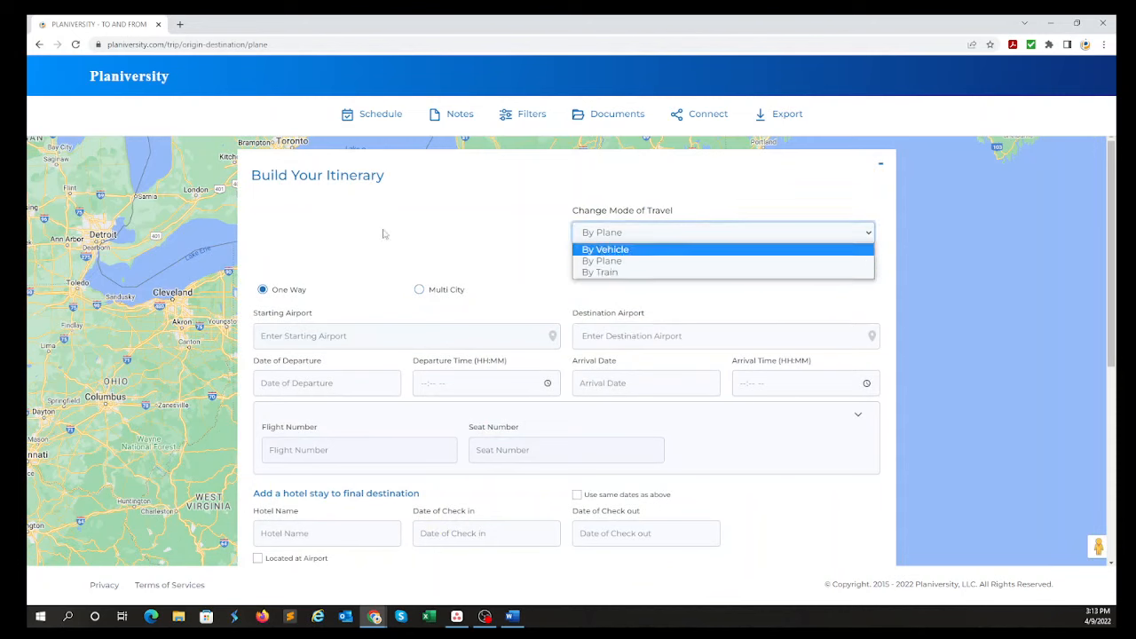
click(437, 233)
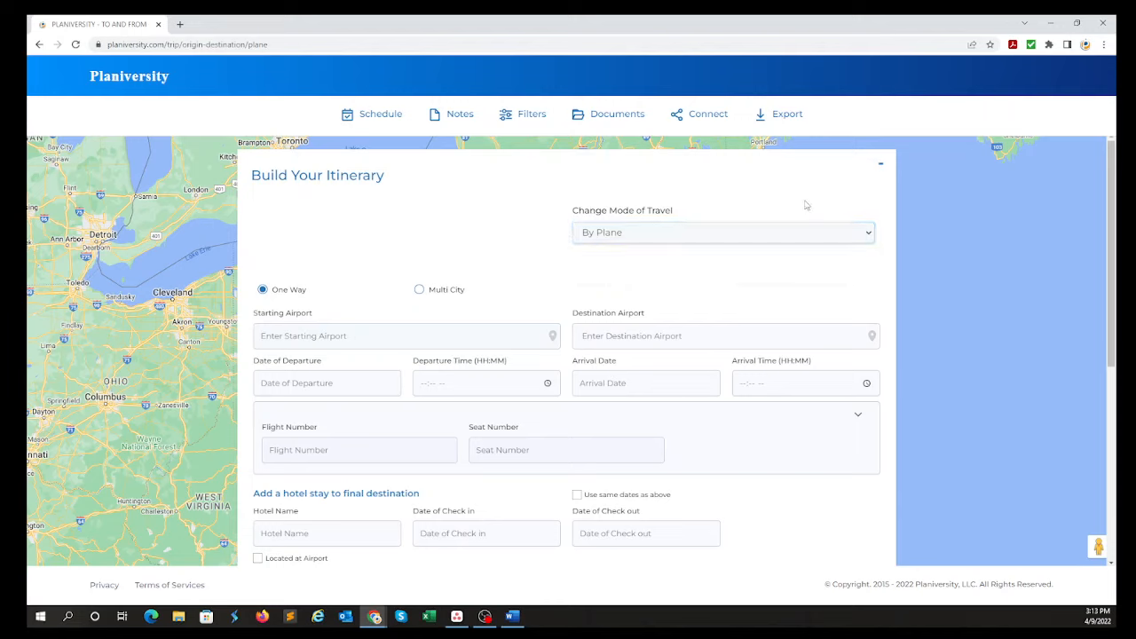
click(419, 290)
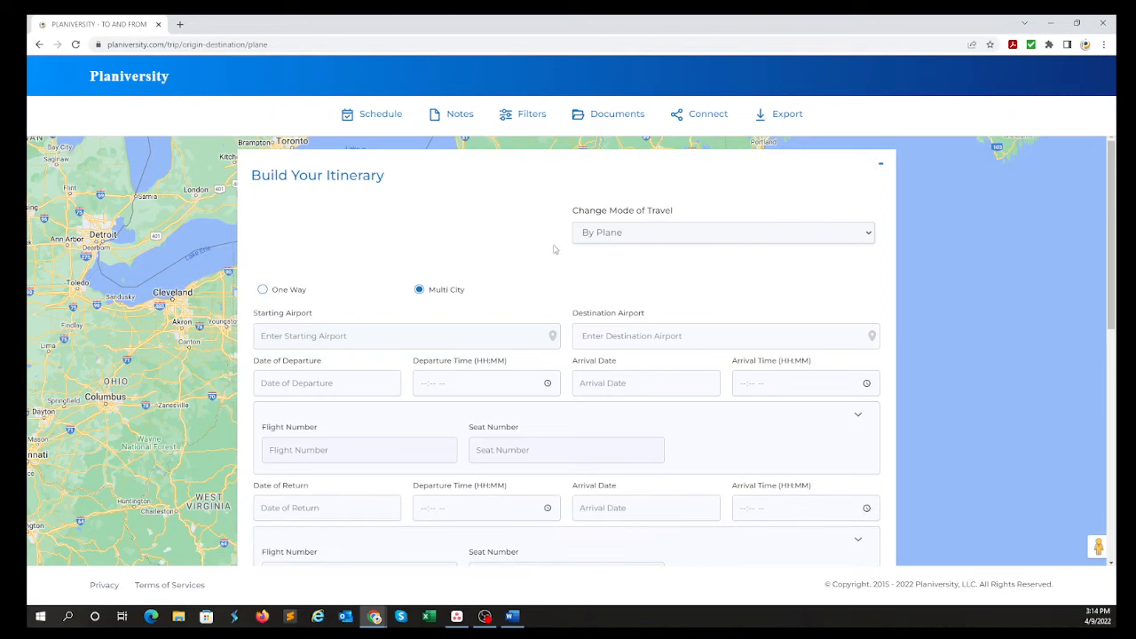
Set the starting airport to Philadelphia International Airport and the destination airport to Charles de Gaulle International Airport near Paris.
scroll(423, 266, down, 1)
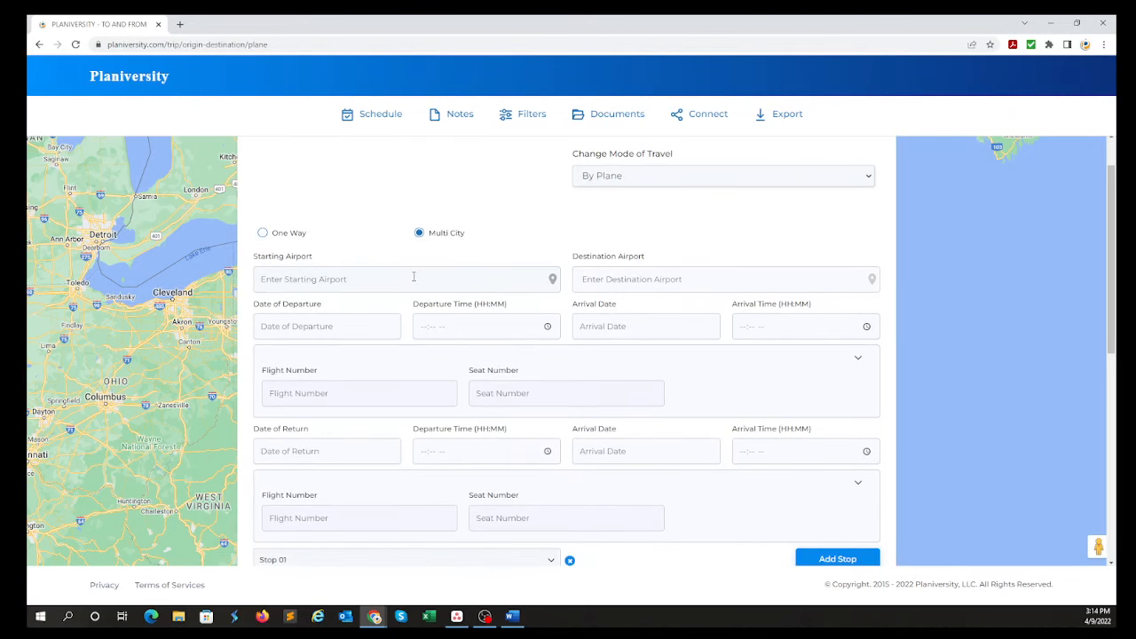
click(413, 277)
text(Phil)
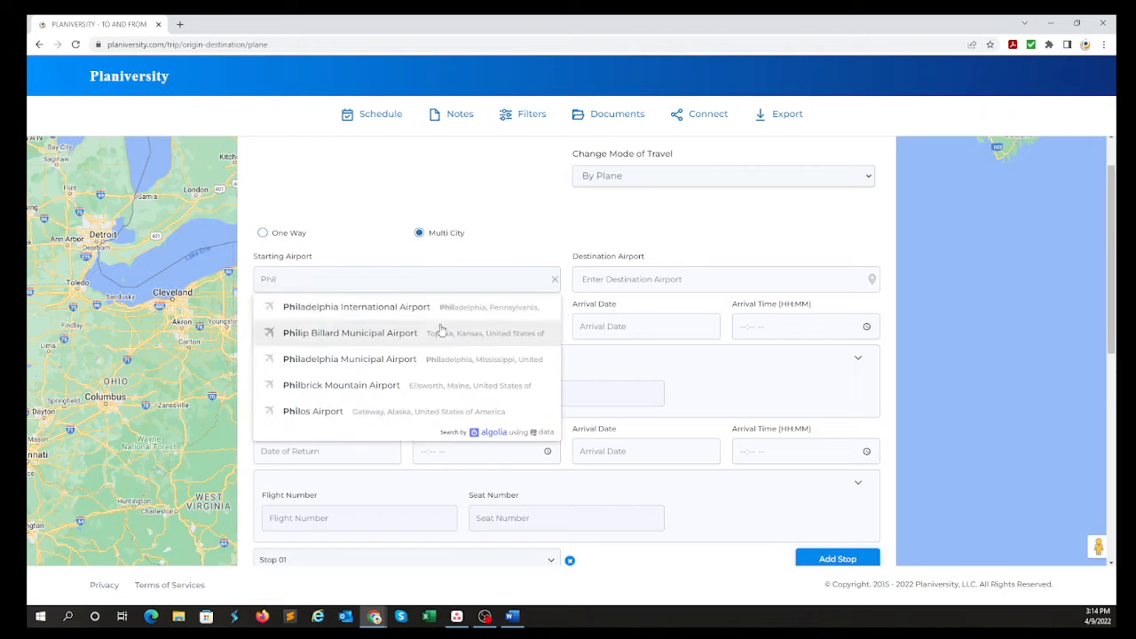
click(441, 310)
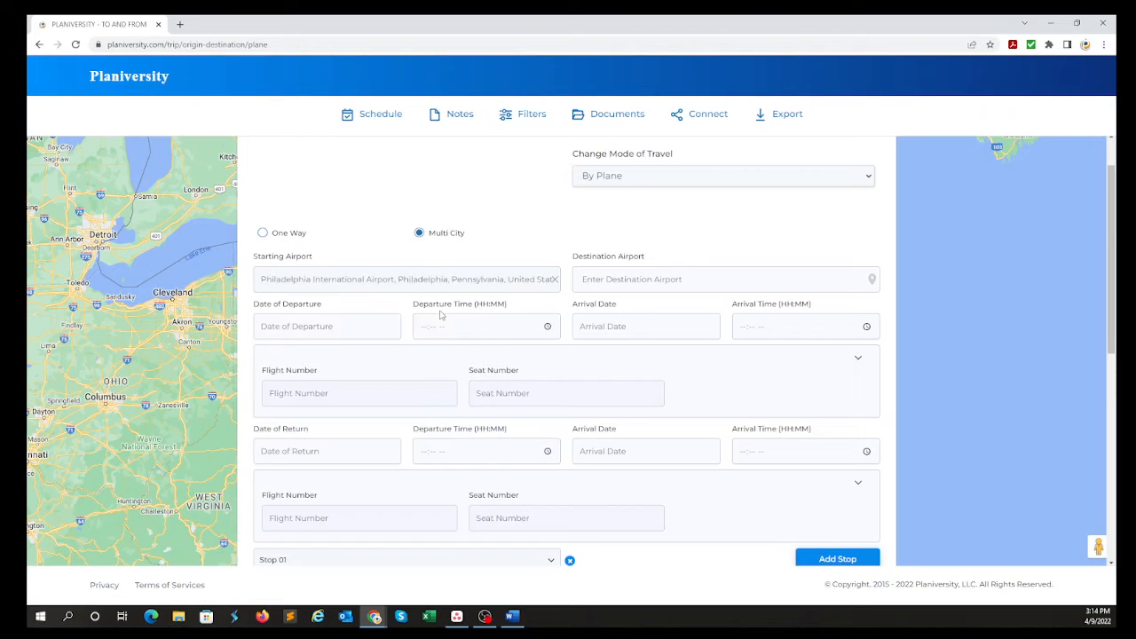
click(590, 289)
text(Paris cha)
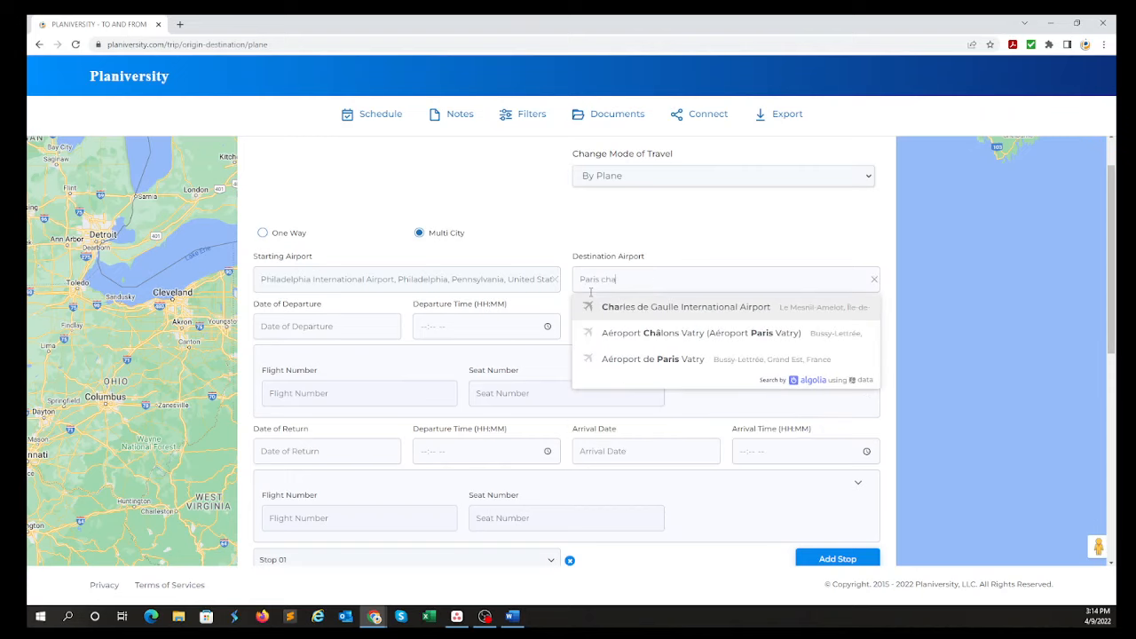
click(637, 313)
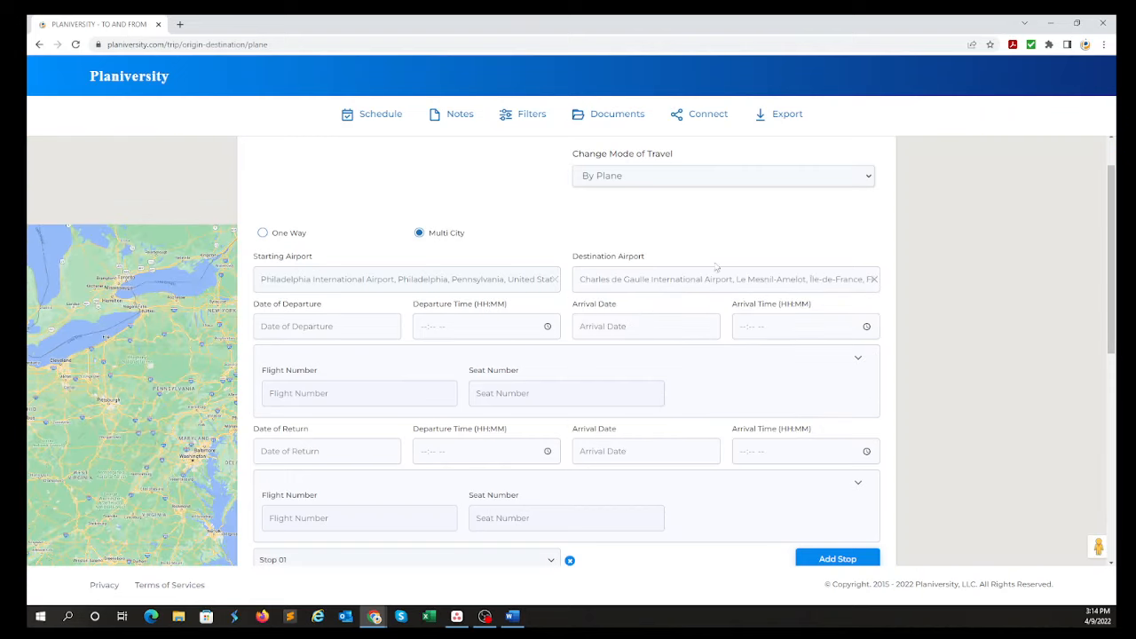
Collapse the itinerary form to examine the Philadelphia–Paris flight route on the map, and reopen the form.
scroll(870, 178, up, 1)
click(882, 174)
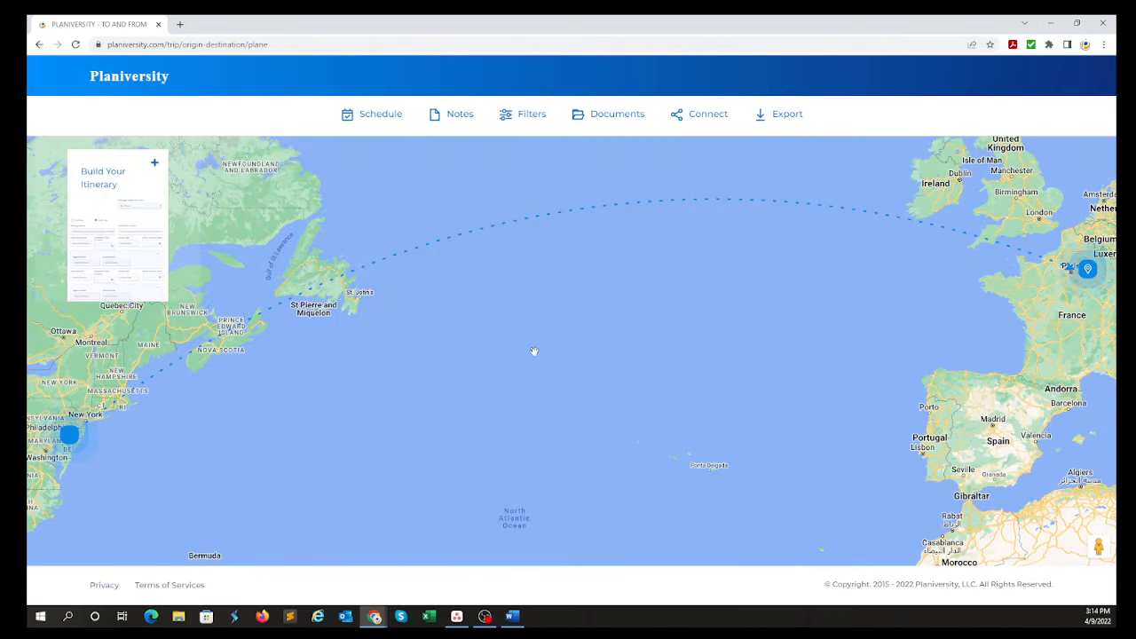
mouse_move(753, 314)
mouse_down()
mouse_move(664, 334)
mouse_move(703, 331)
mouse_up()
scroll(703, 330, down, 1)
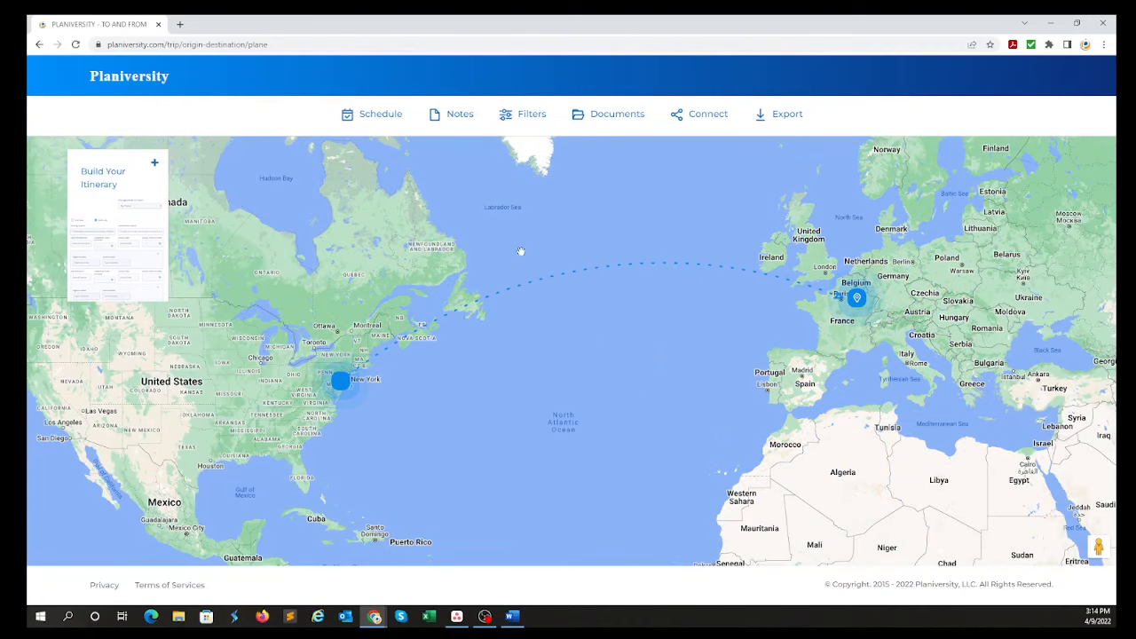
click(154, 163)
Expand Stop 01 and set its destination to London Heathrow airport.
scroll(559, 325, down, 5)
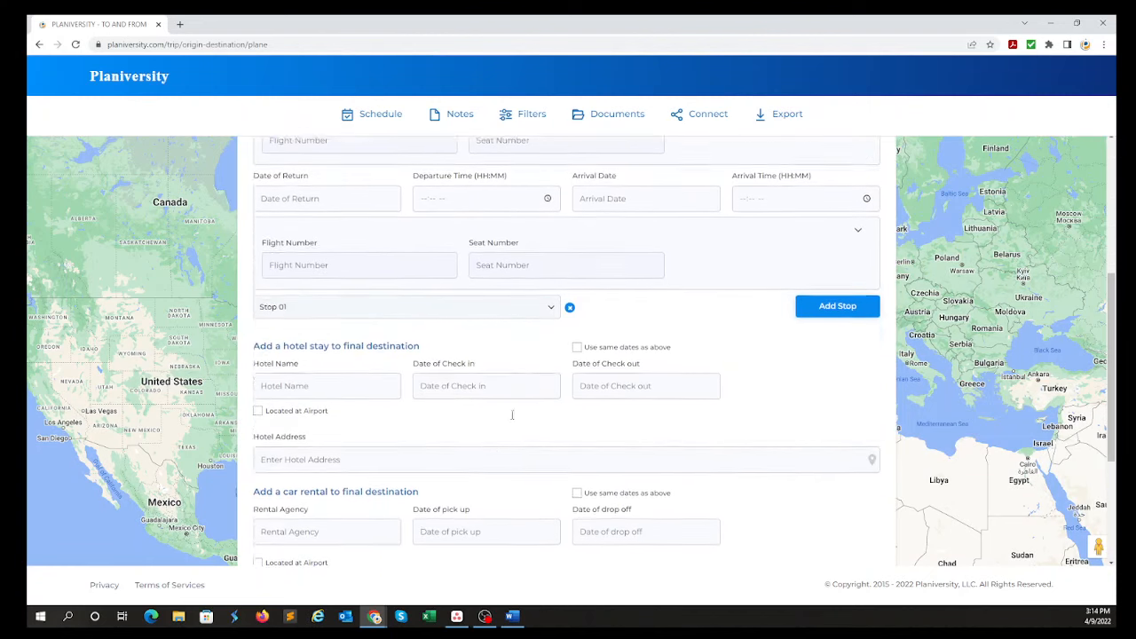
scroll(665, 218, up, 4)
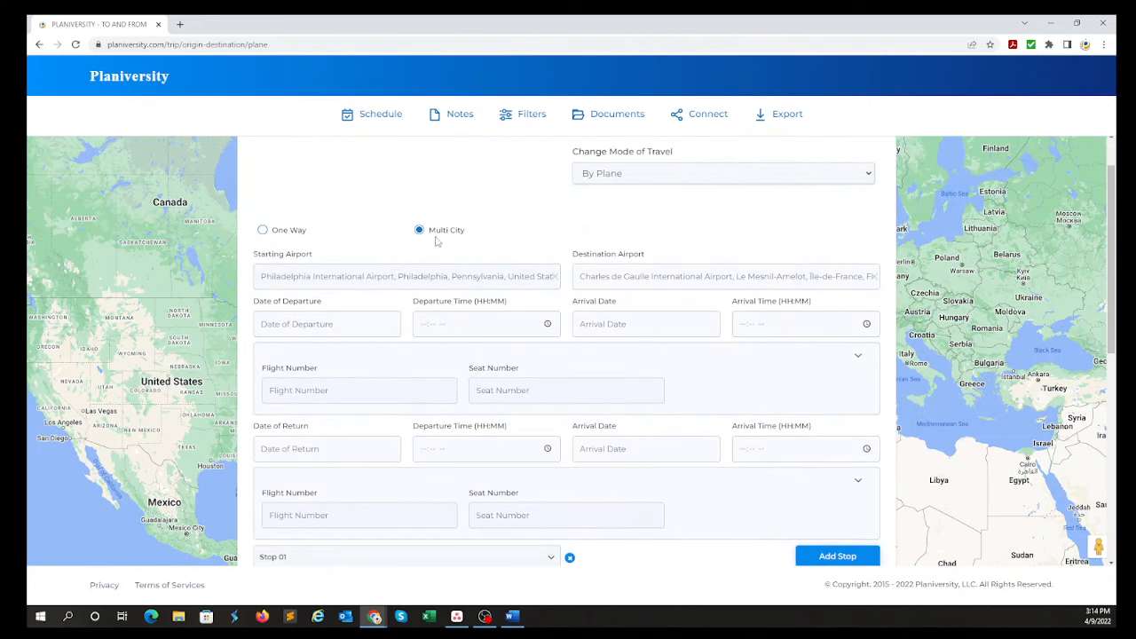
scroll(394, 215, down, 3)
scroll(394, 215, down, 2)
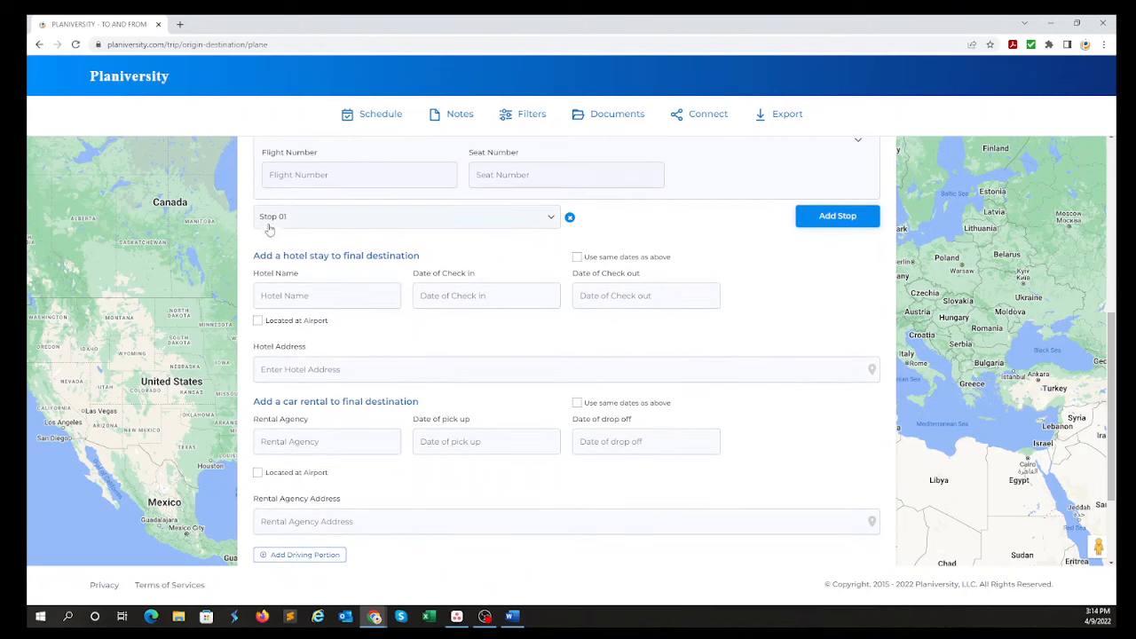
click(324, 223)
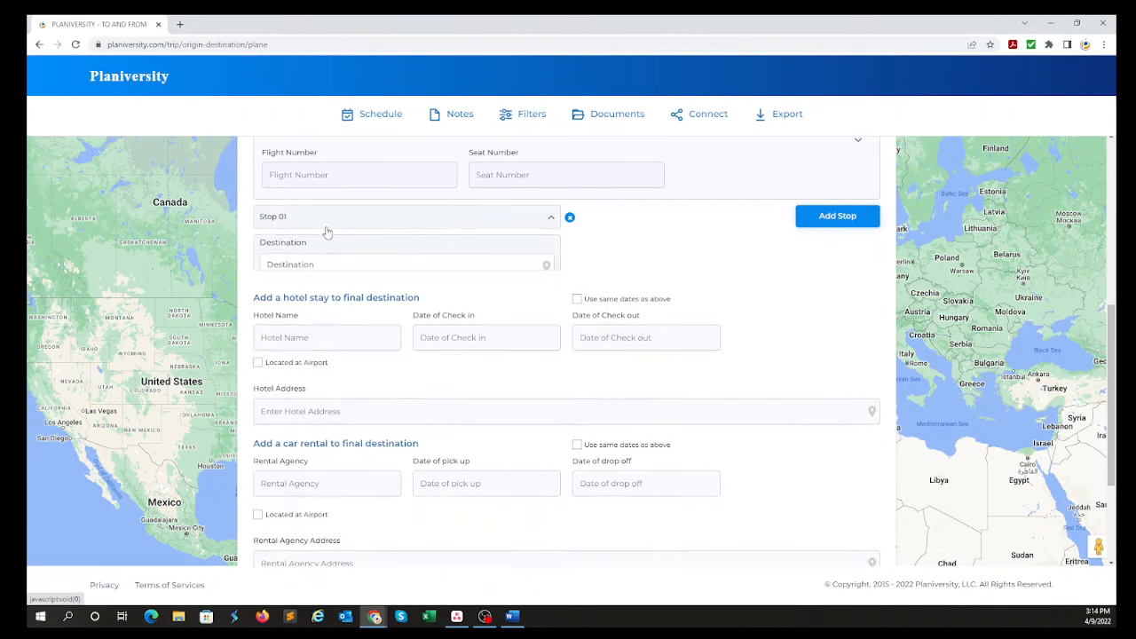
click(327, 275)
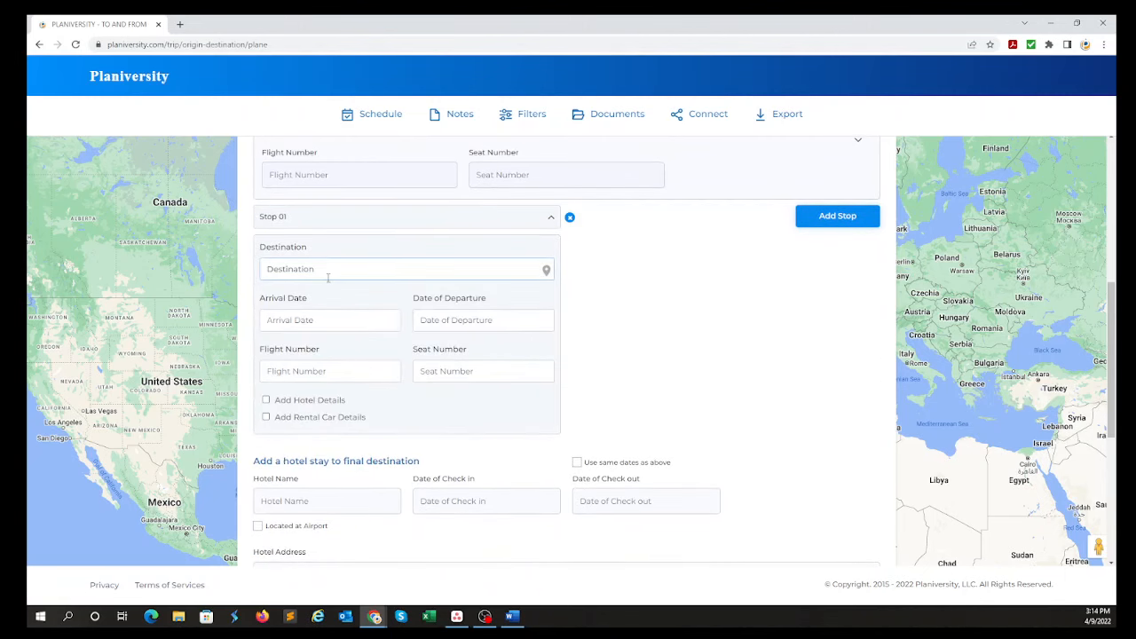
text(London heat)
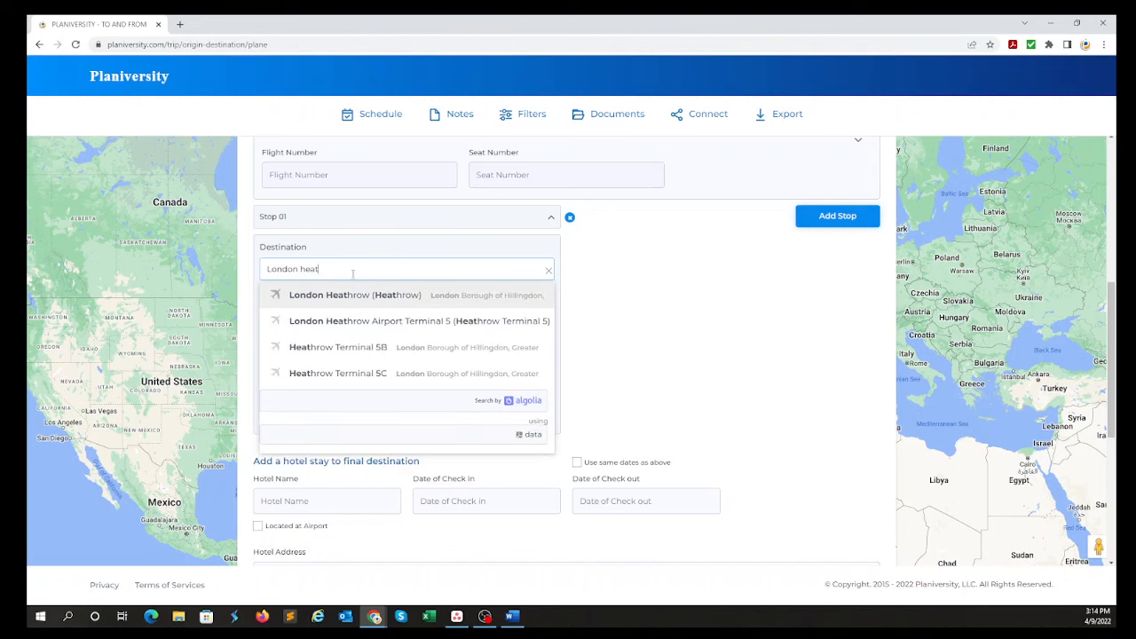
click(353, 295)
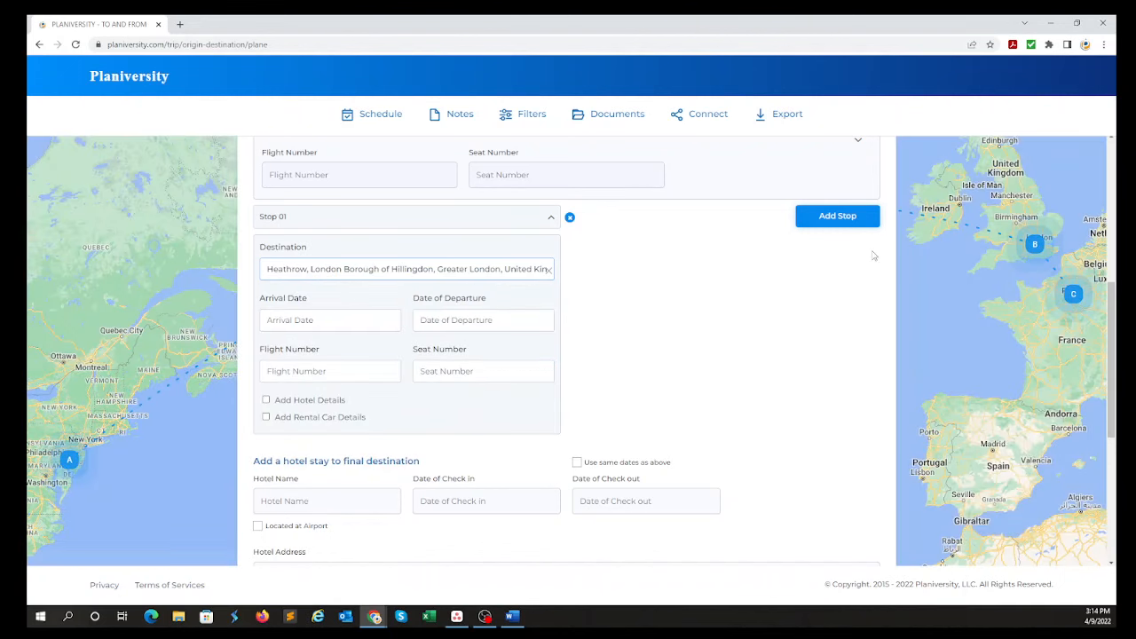
Collapse the itinerary form to examine the route with the London stop on the map, and restore the form.
scroll(872, 256, up, 10)
click(883, 166)
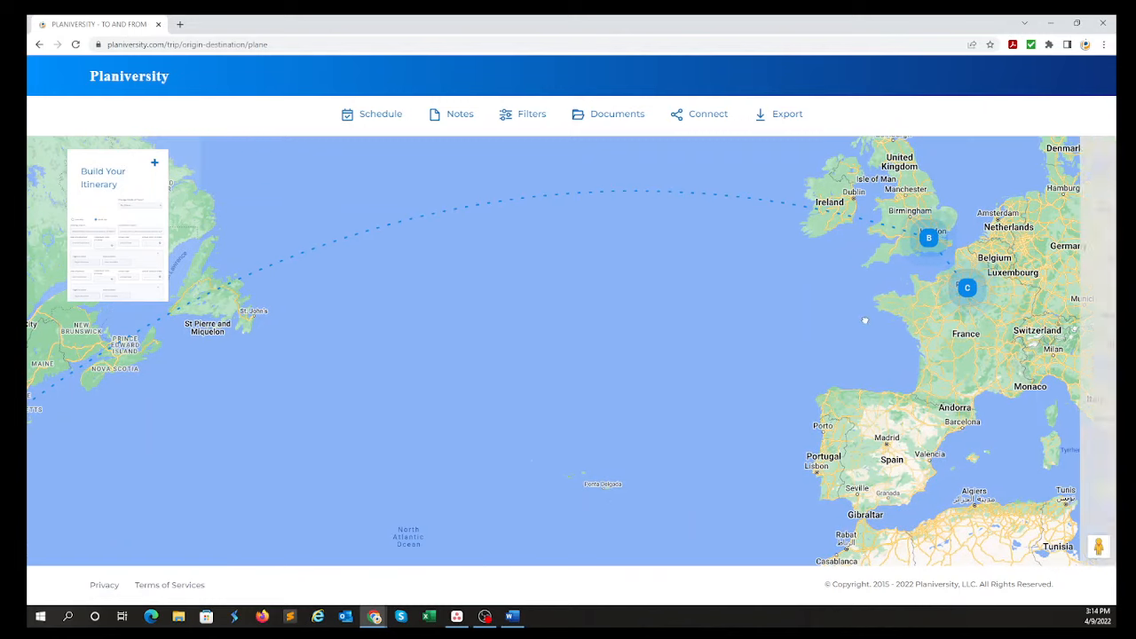
drag(864, 320, 593, 331)
mouse_move(304, 322)
mouse_down()
mouse_move(1008, 342)
mouse_move(507, 332)
mouse_move(287, 346)
mouse_up()
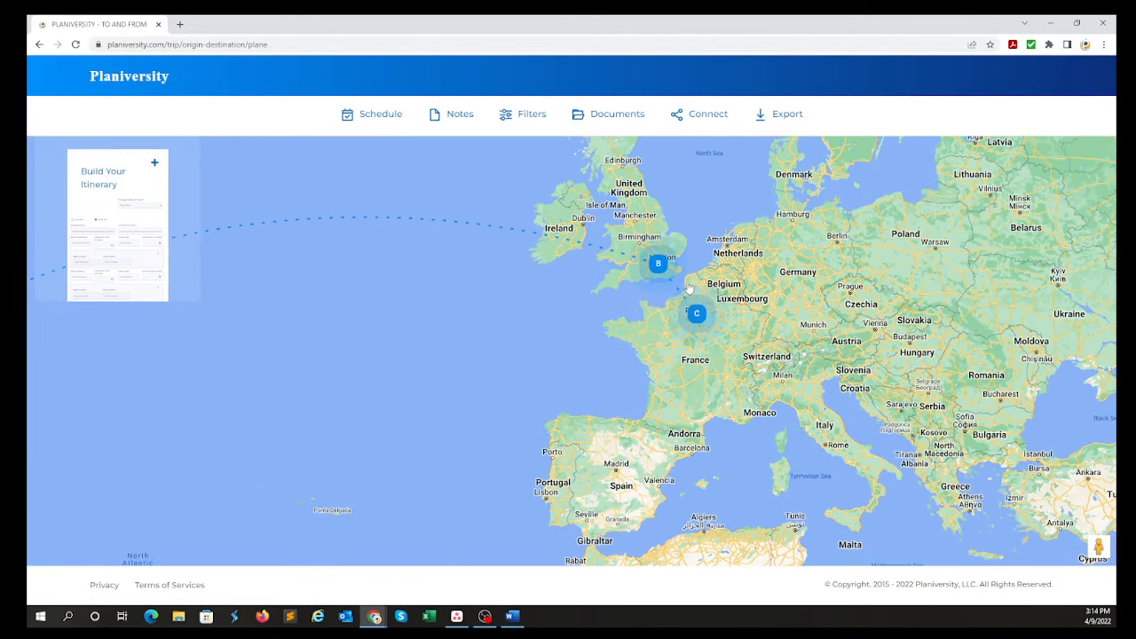
click(155, 164)
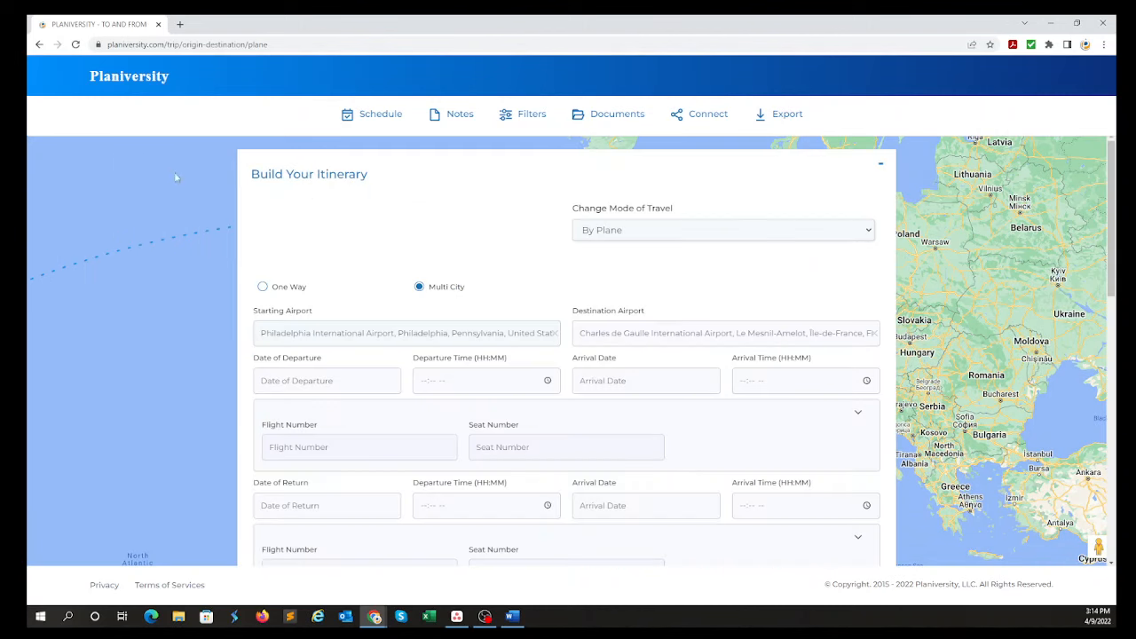
Set the outbound flight's departure to 2022-04-15 at 08:00 AM and its arrival to 2022-04-16 at 02:00 PM.
scroll(573, 310, down, 1)
click(276, 323)
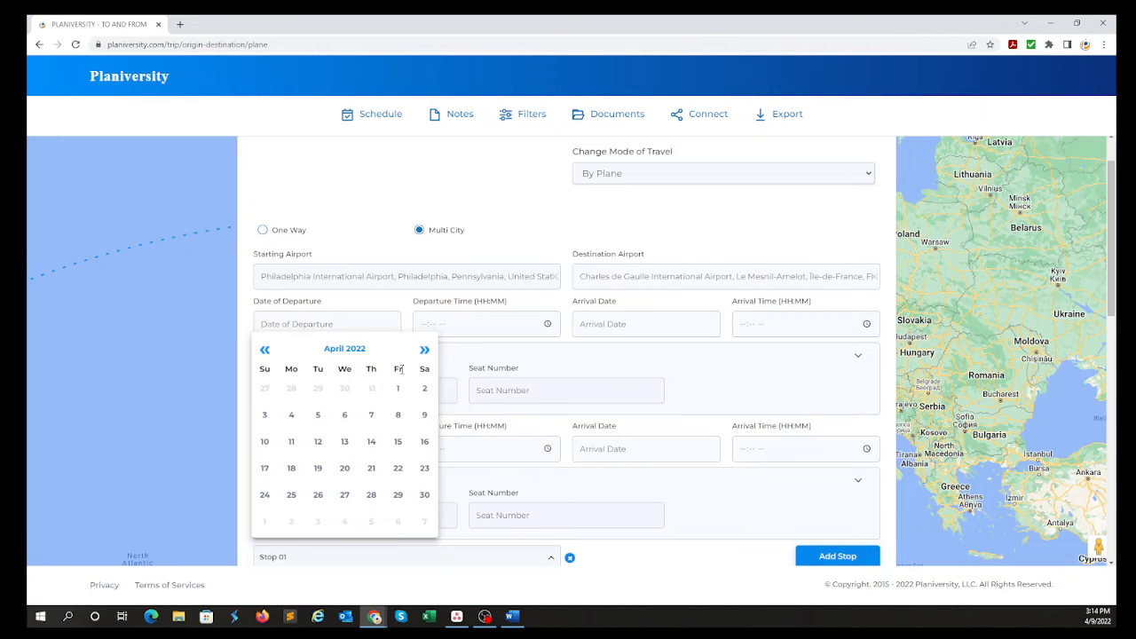
click(398, 441)
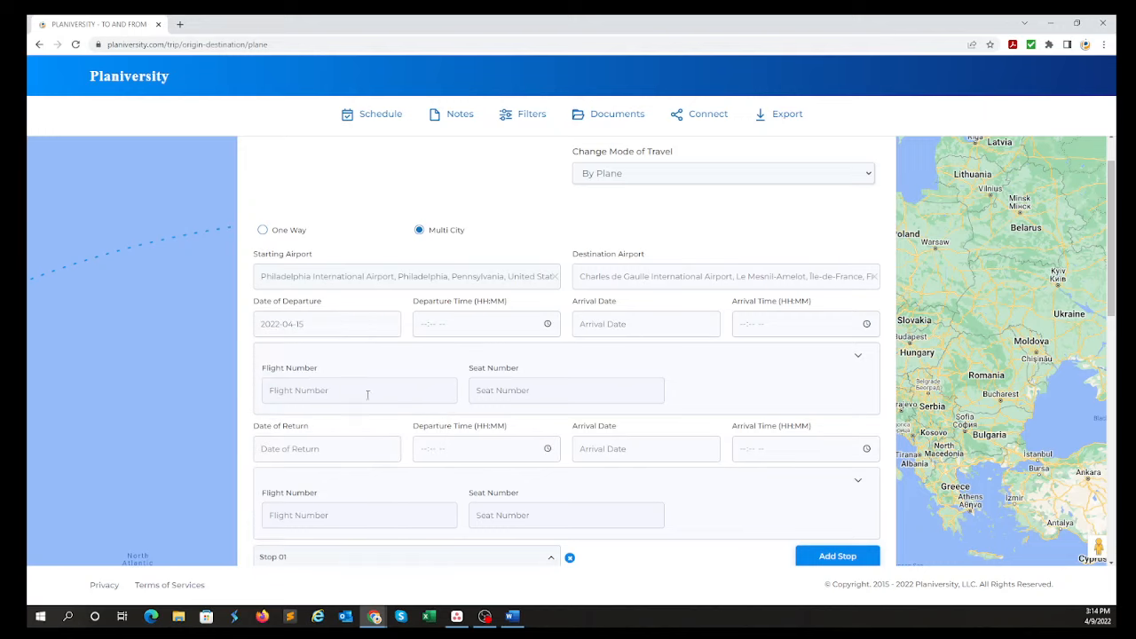
click(424, 329)
text(0800)
key(Tab)
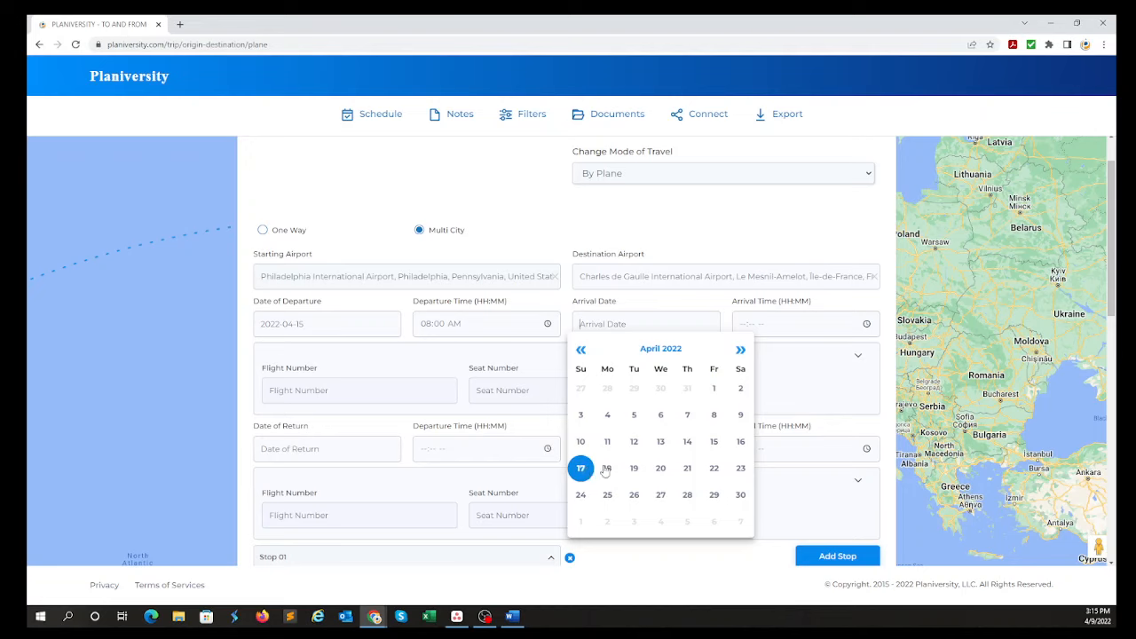
click(741, 446)
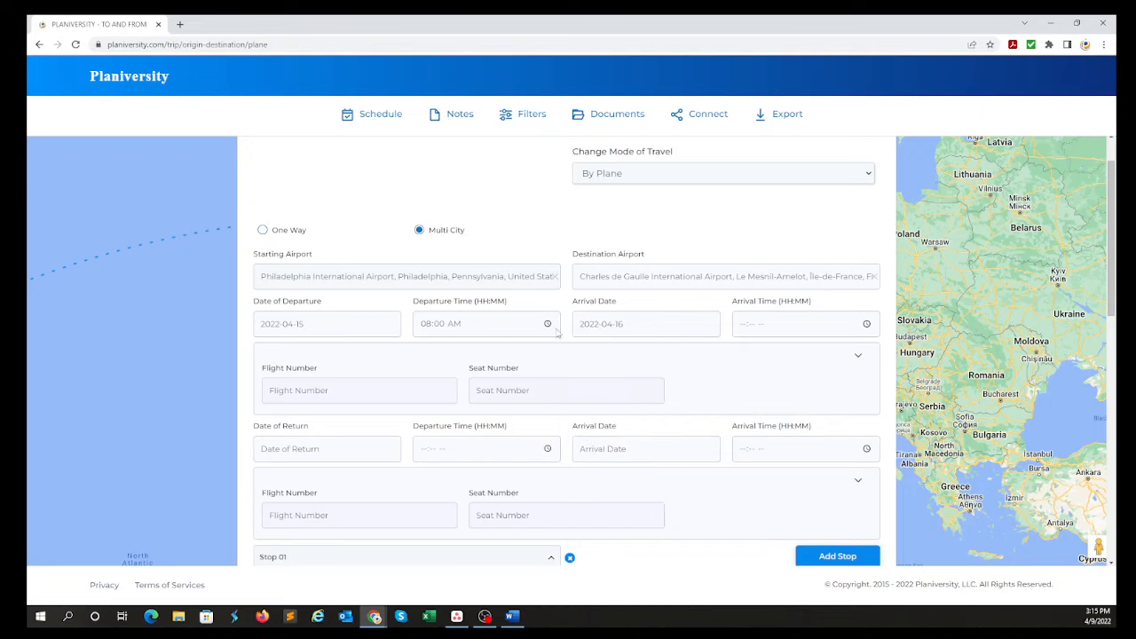
click(752, 328)
text(200p)
click(611, 235)
Enter flight number AA111 and seat number 11A for the outbound flight.
click(335, 394)
text(Aa111)
click(505, 393)
text(11)
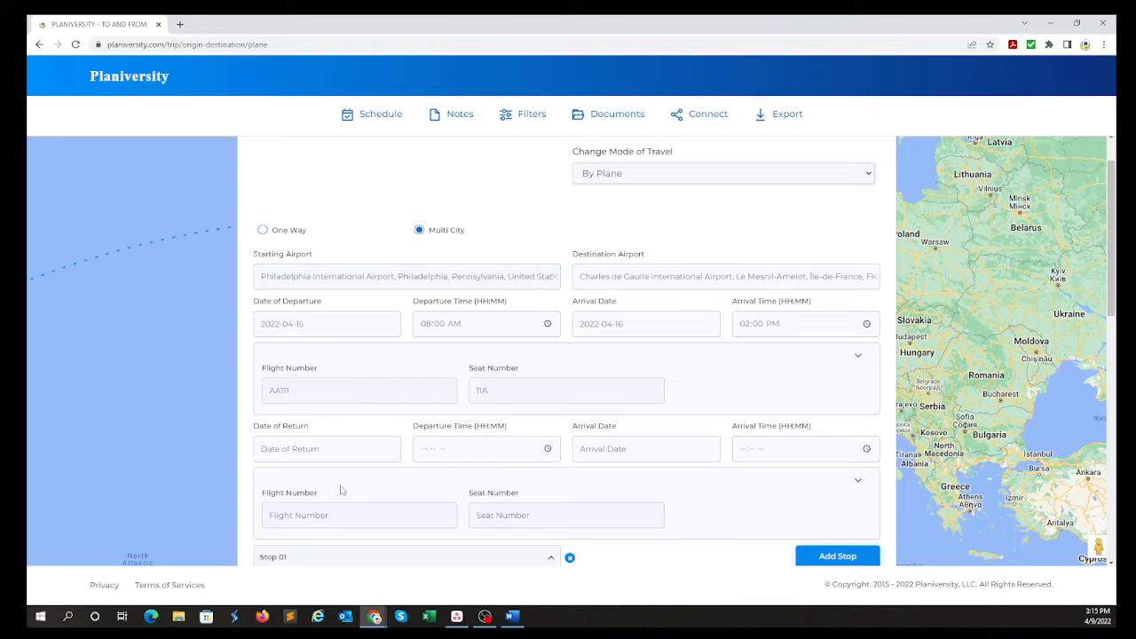
Set the return flight's departure to 2022-04-25 at 11:15 AM and its arrival to 2022-04-25 at 06:30 PM.
click(324, 451)
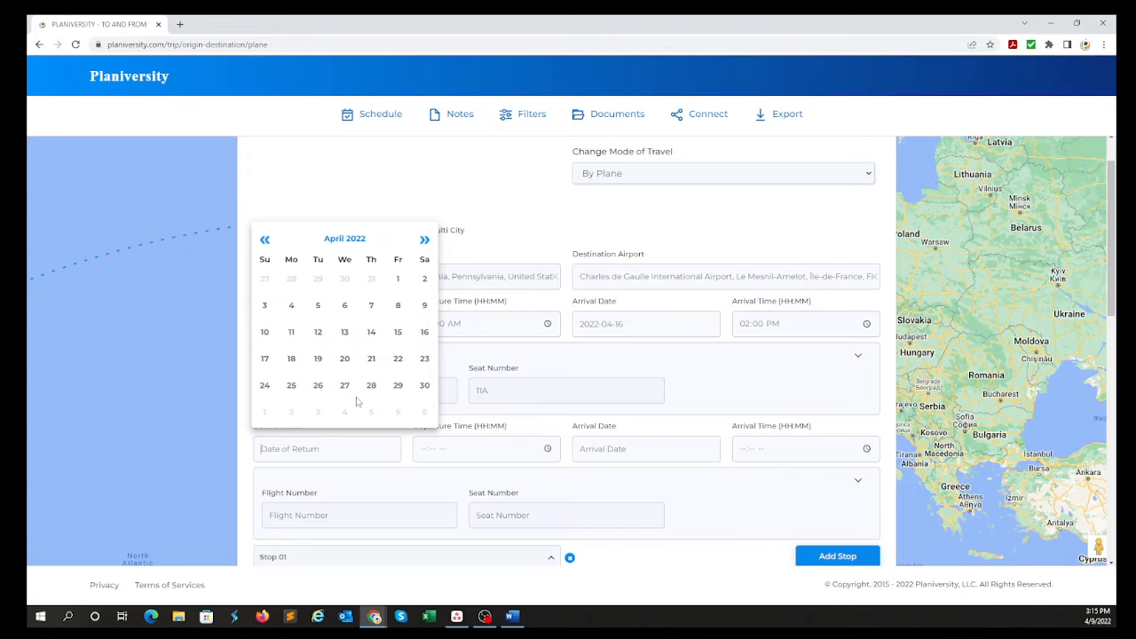
click(291, 385)
click(423, 449)
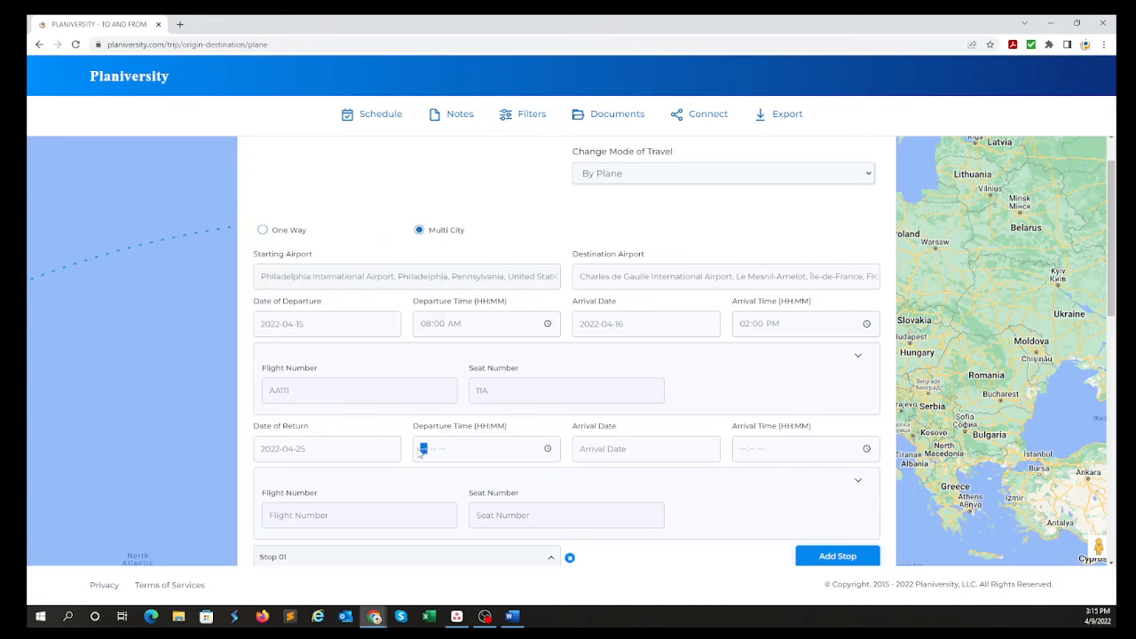
text(1115a)
key(Tab)
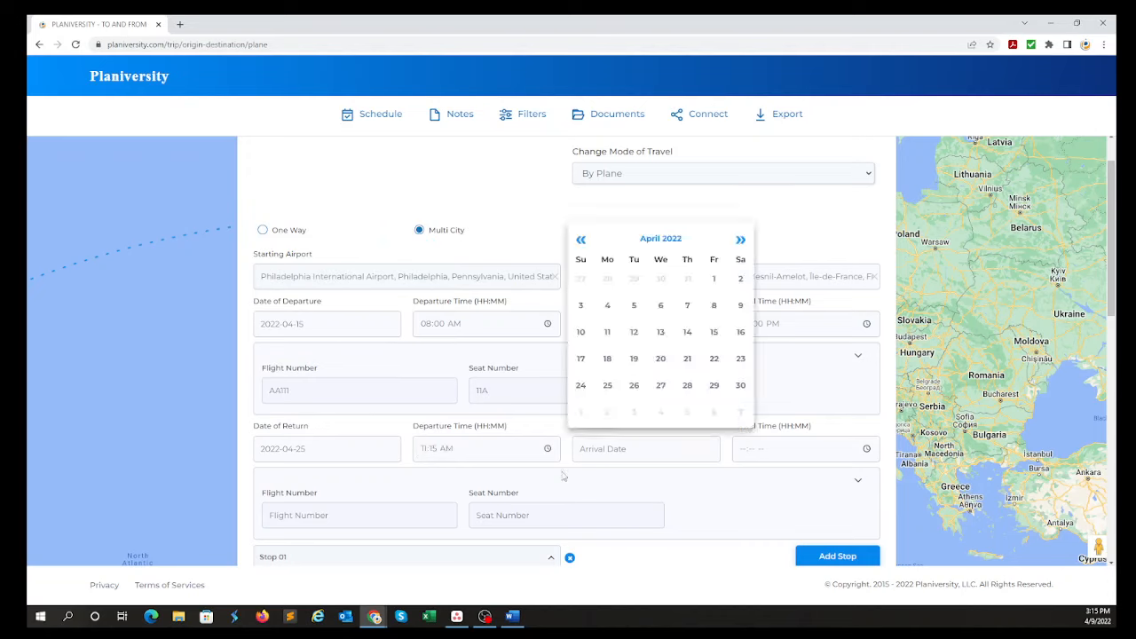
click(607, 386)
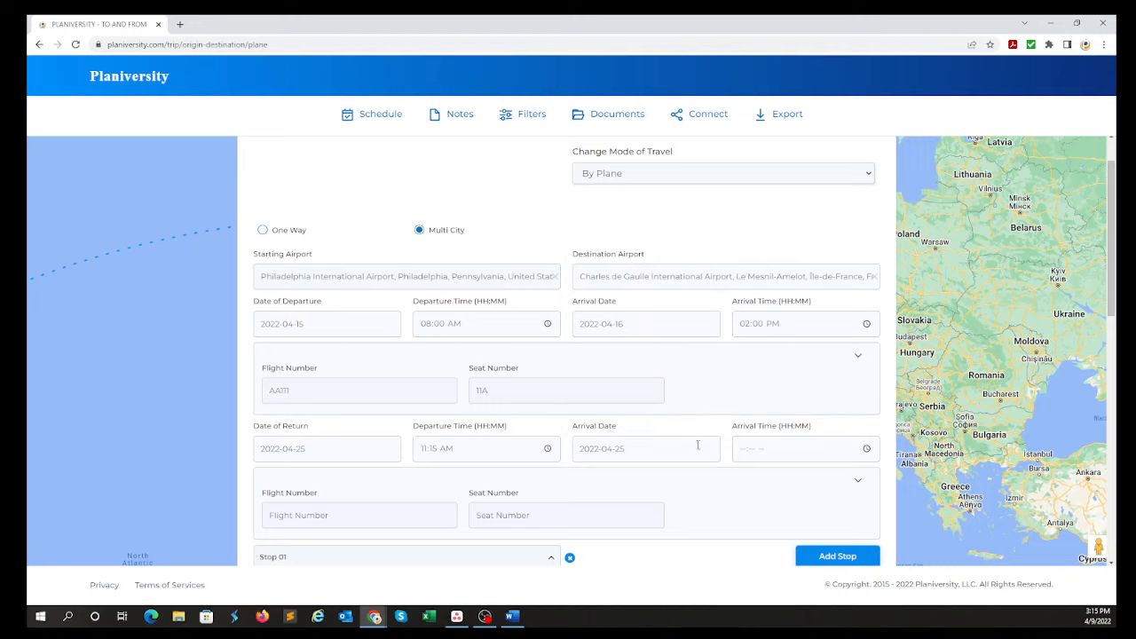
click(743, 448)
text(0530p)
click(715, 429)
Enter flight number DL345 and seat number 12B for the return flight.
scroll(382, 391, down, 2)
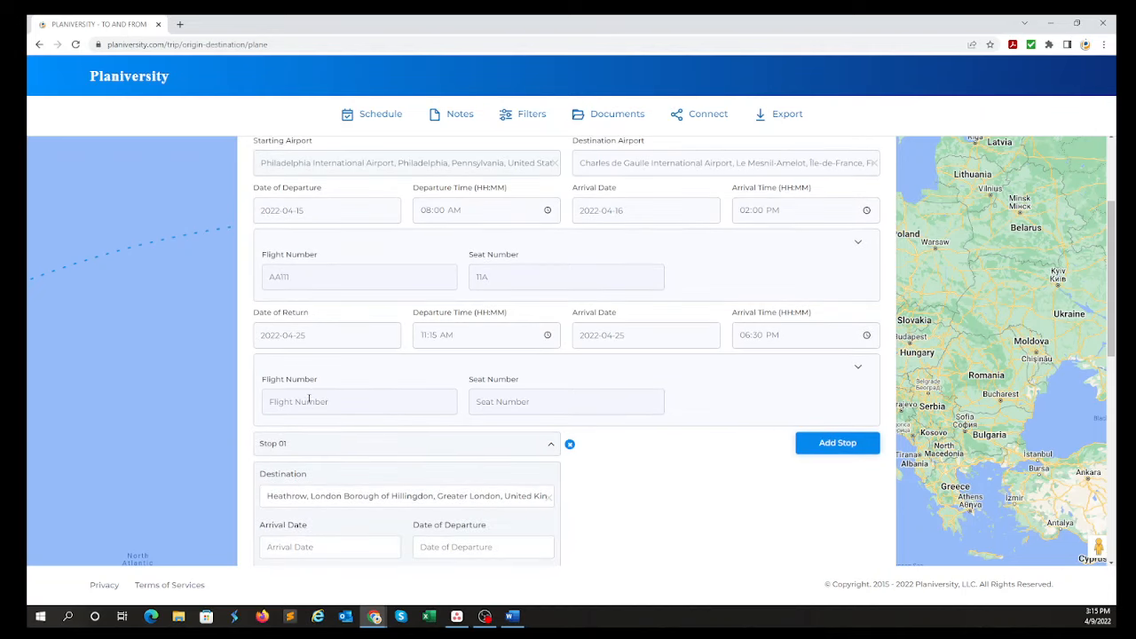
text(DL345)
key(Tab)
text(1)
scroll(313, 401, up, 1)
scroll(285, 373, down, 4)
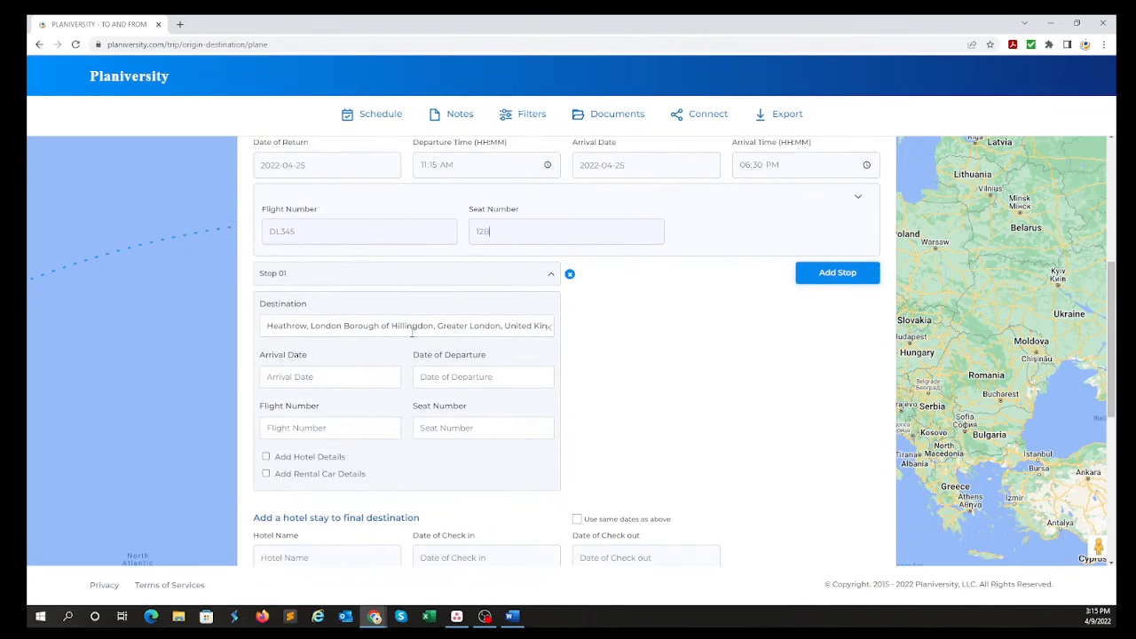
scroll(399, 302, up, 4)
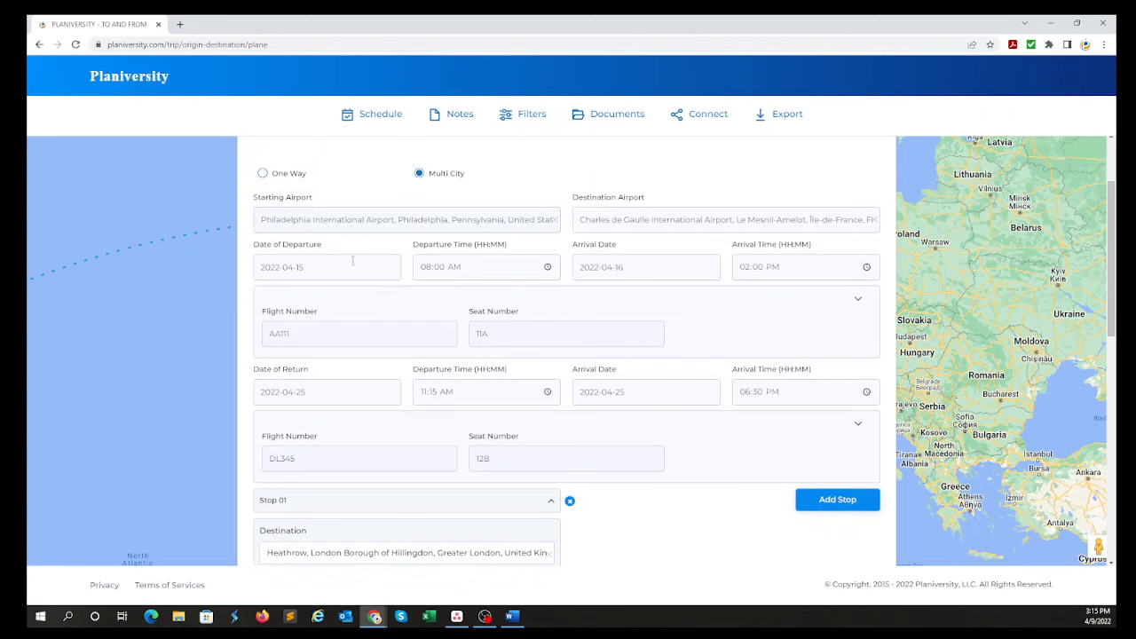
scroll(355, 302, down, 4)
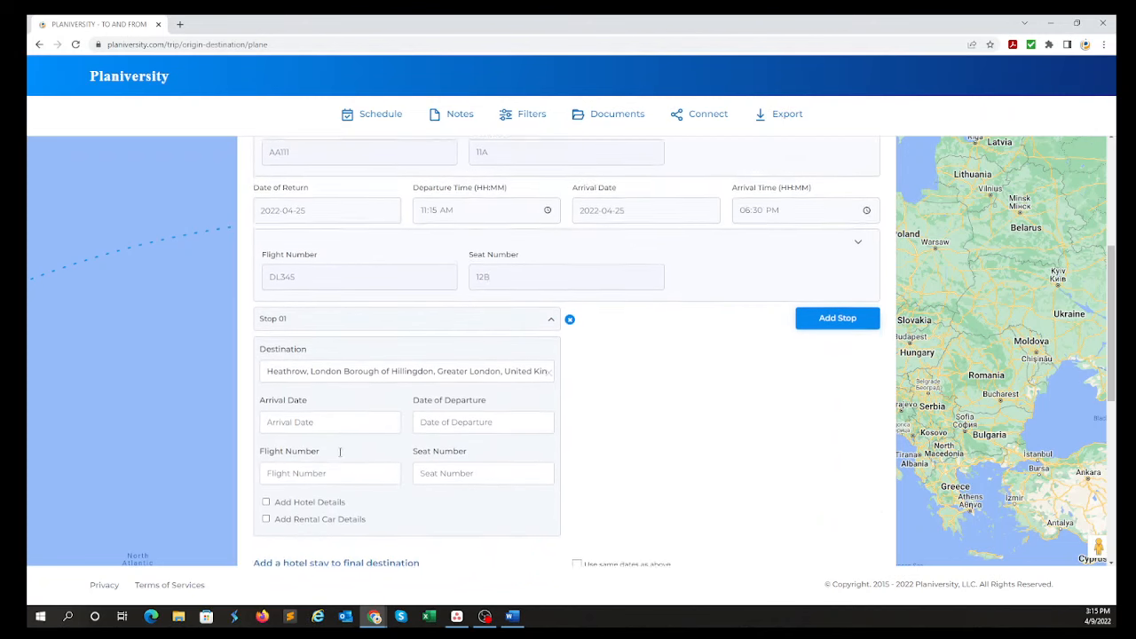
Set Stop 01's arrival date to 2022-04-15 and its date of departure to 2022-04-16.
click(362, 376)
click(404, 261)
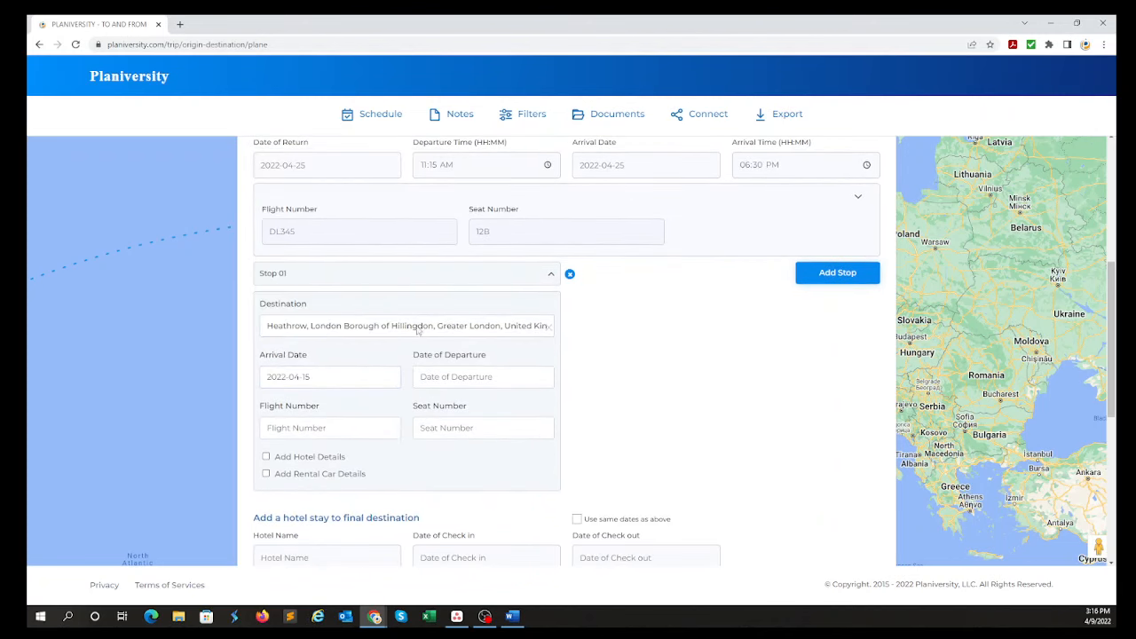
click(463, 376)
click(582, 261)
Enter flight number AA222 and seat number 15C for Stop 01, and collapse the stop's details.
click(319, 430)
text(AA222)
click(436, 430)
text(15C)
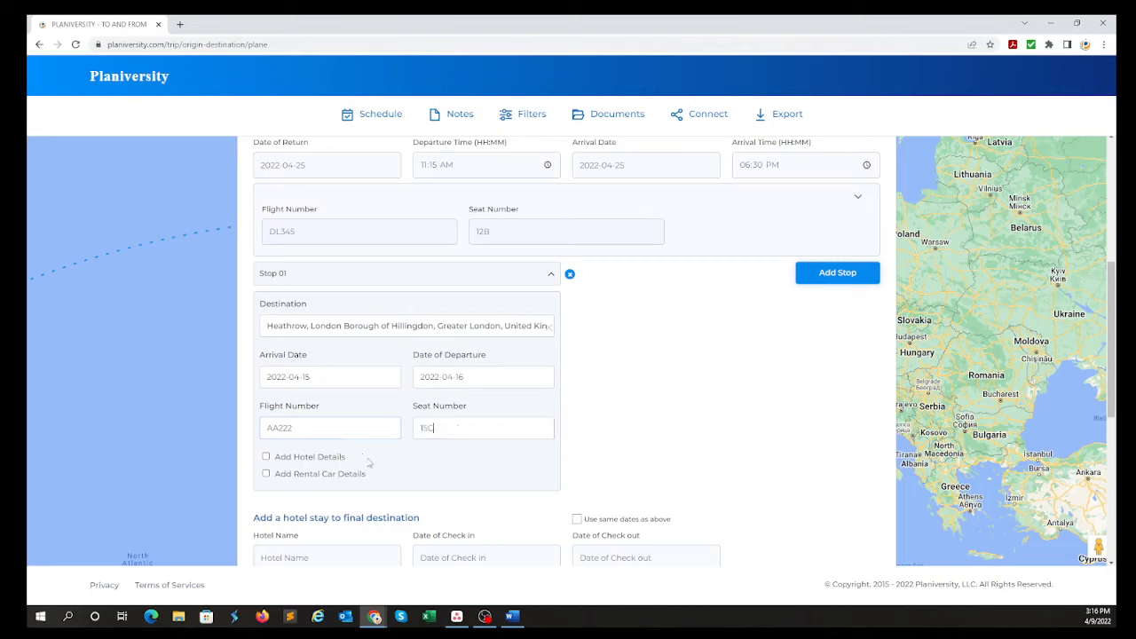
scroll(423, 486, up, 1)
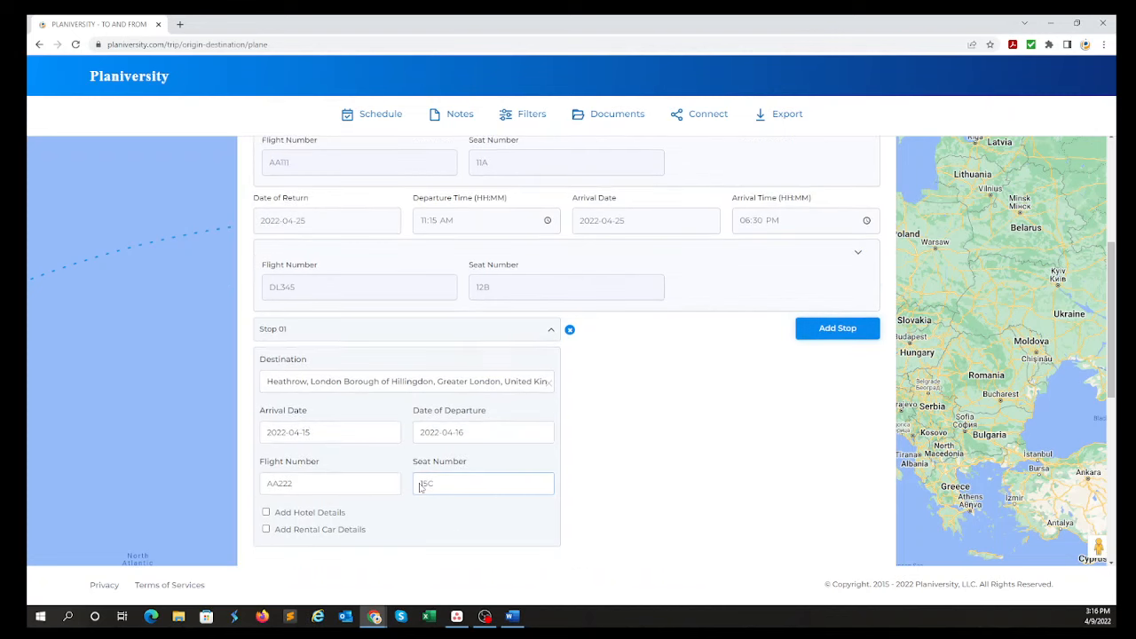
scroll(462, 446, down, 1)
scroll(462, 446, down, 3)
scroll(540, 276, up, 3)
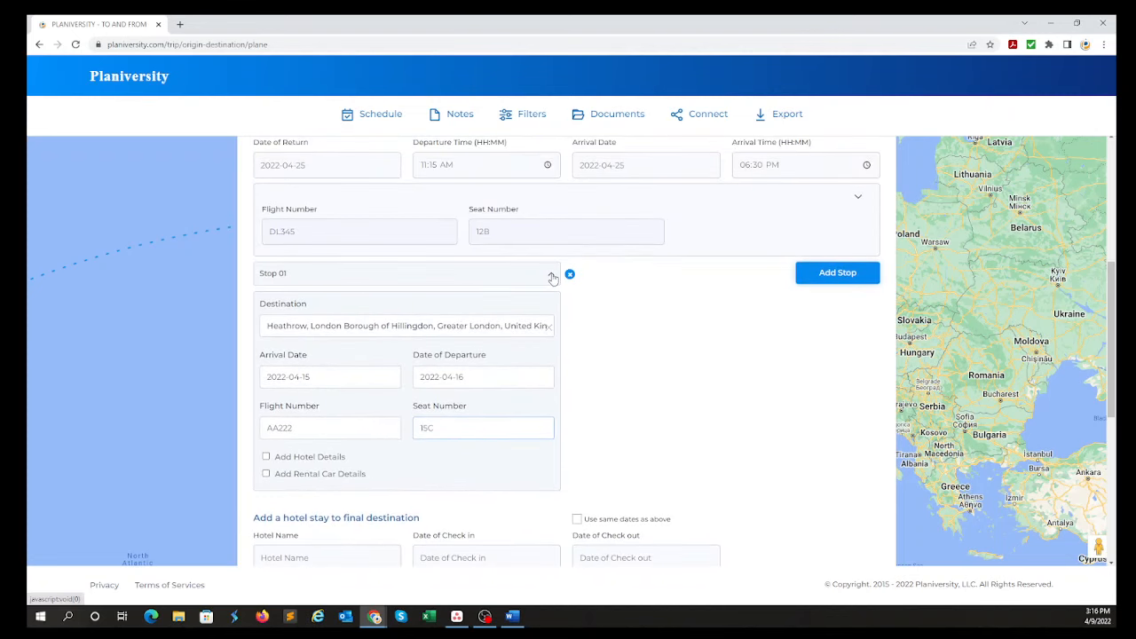
click(551, 276)
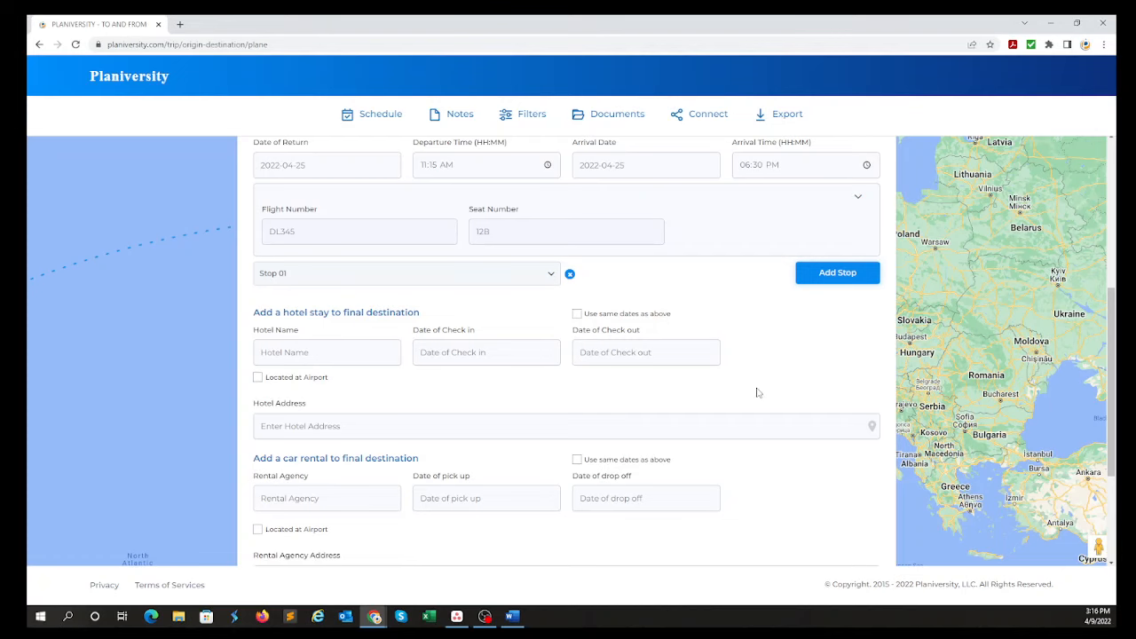
Minimize the itinerary form to examine the flight route across the Atlantic on the map, and reopen the form.
scroll(756, 393, up, 2)
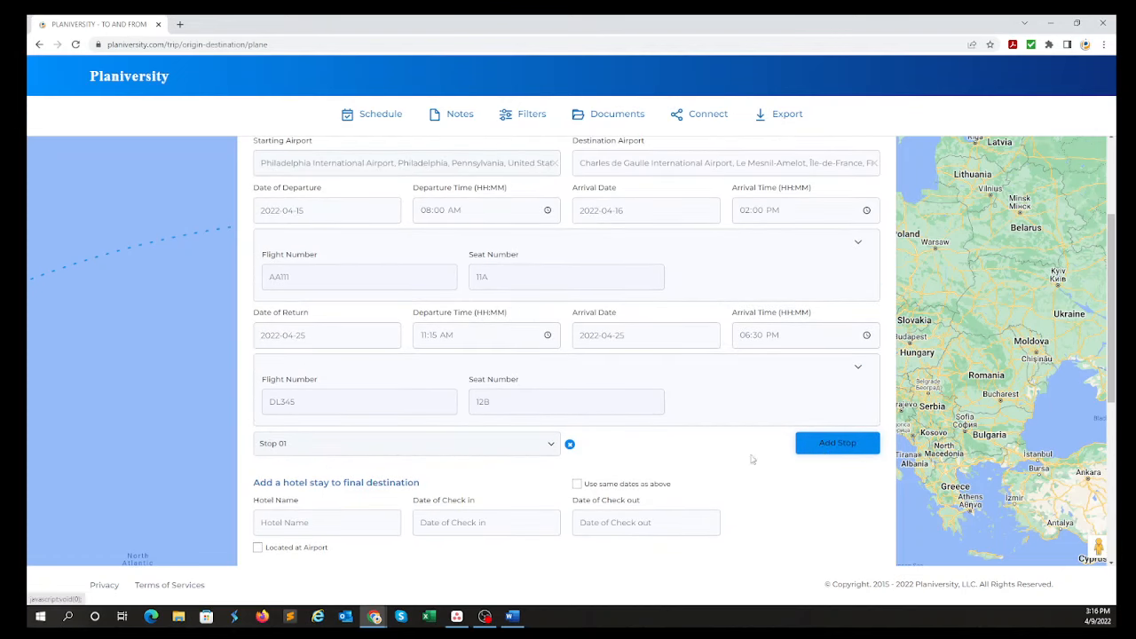
scroll(737, 453, up, 2)
scroll(723, 453, up, 1)
click(880, 167)
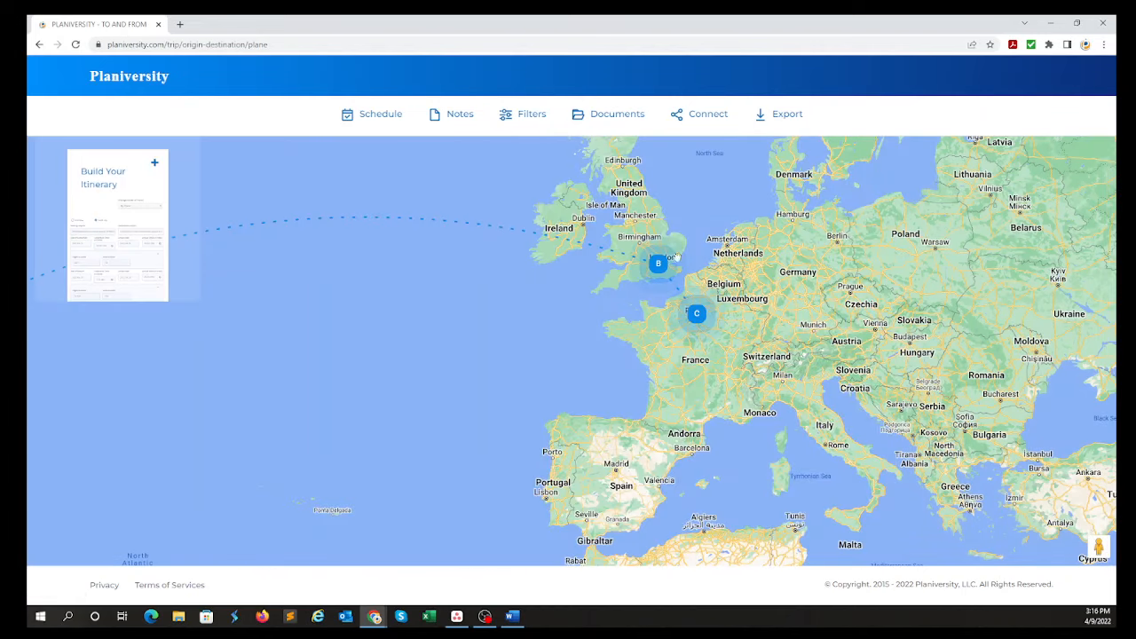
drag(439, 283, 694, 481)
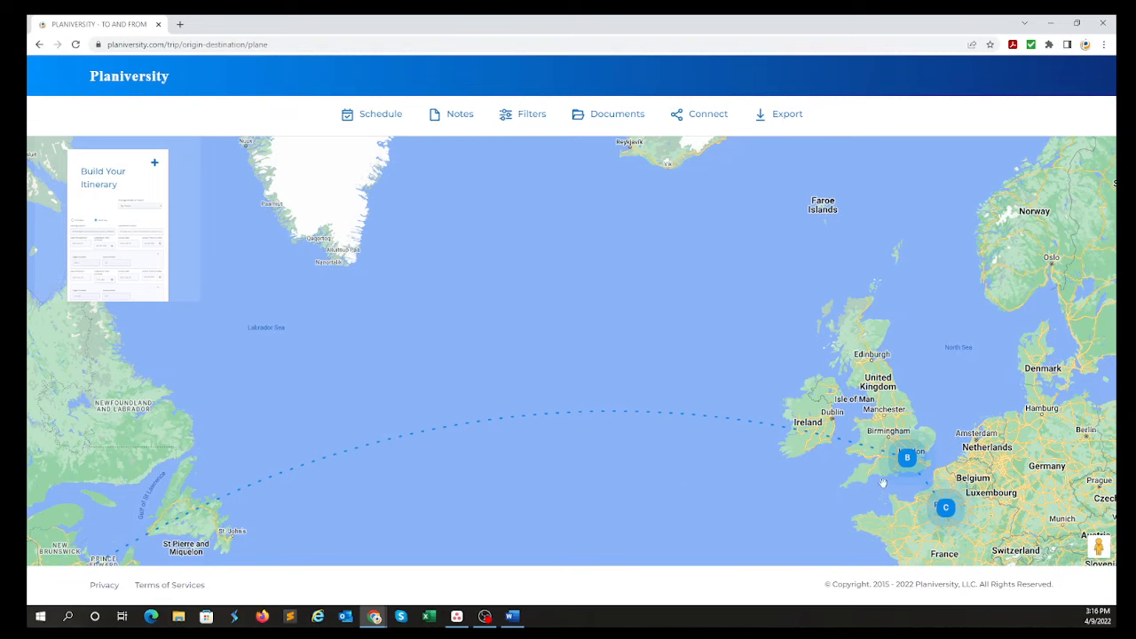
click(153, 162)
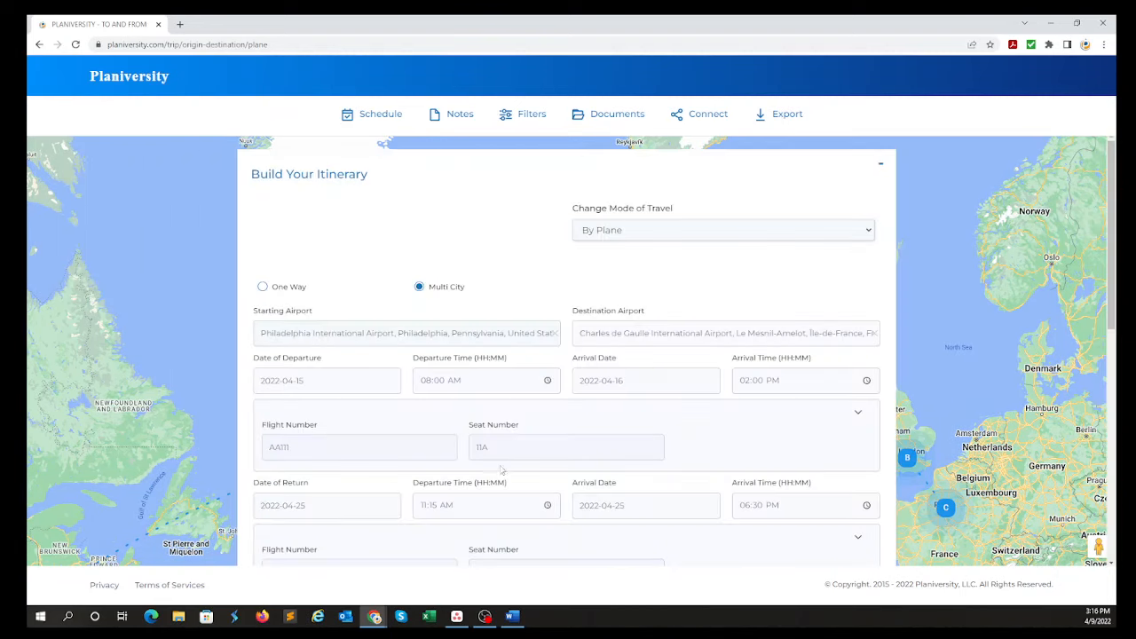
Add a Sixt car rental at the final destination from 2022-04-16 to 2022-04-25, marked as located at the airport.
scroll(578, 391, down, 5)
scroll(577, 391, down, 1)
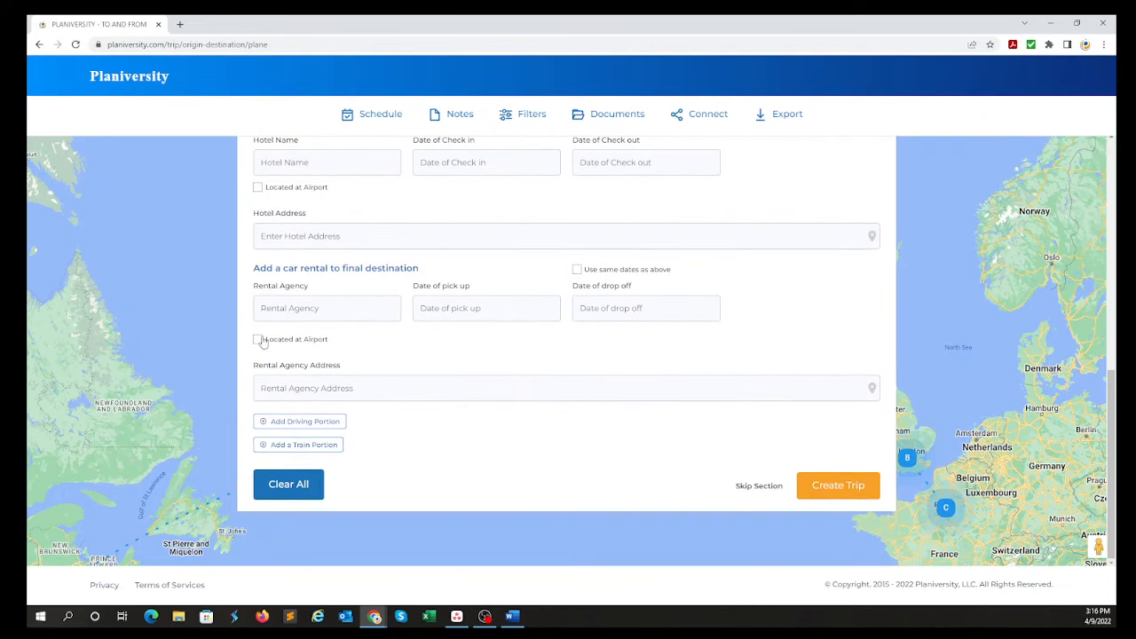
click(299, 313)
text(Sixt)
click(434, 310)
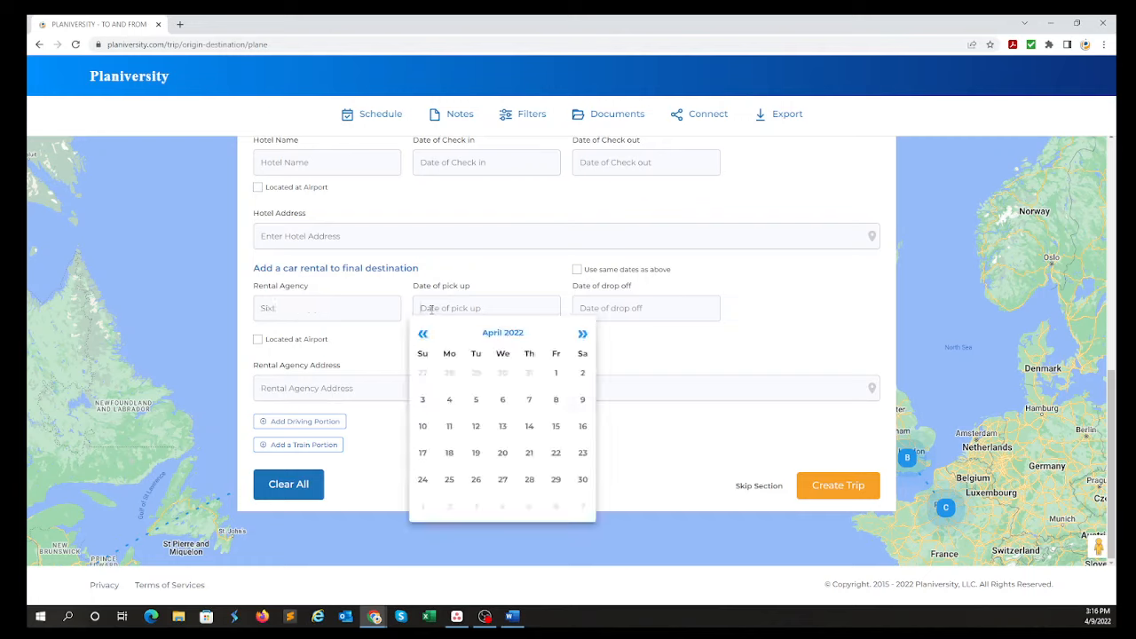
click(582, 426)
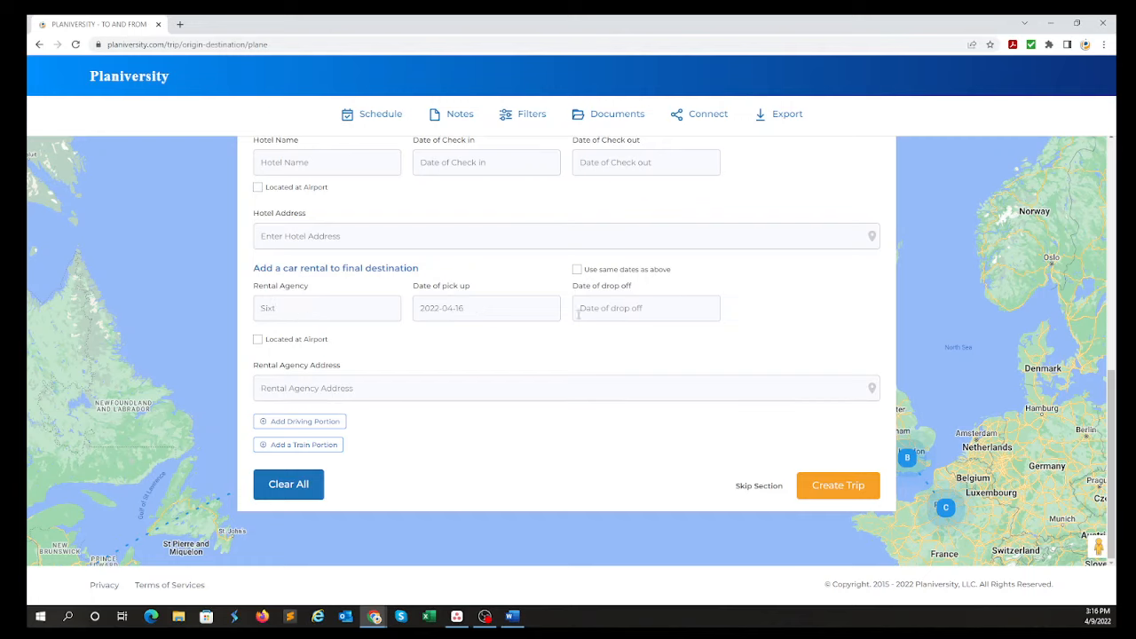
click(597, 308)
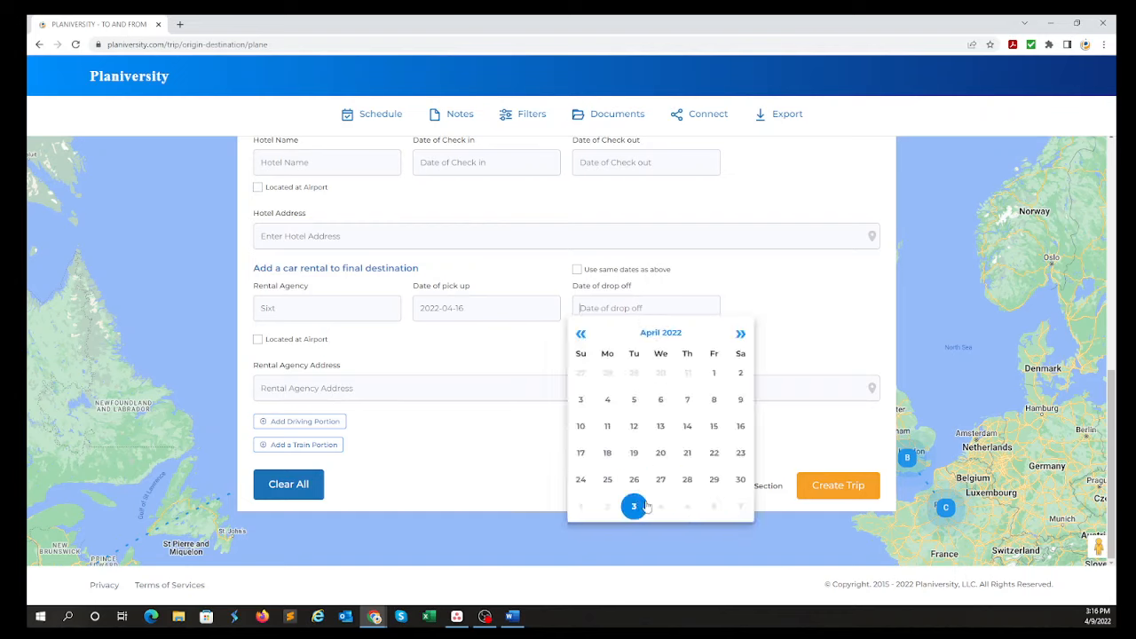
click(607, 481)
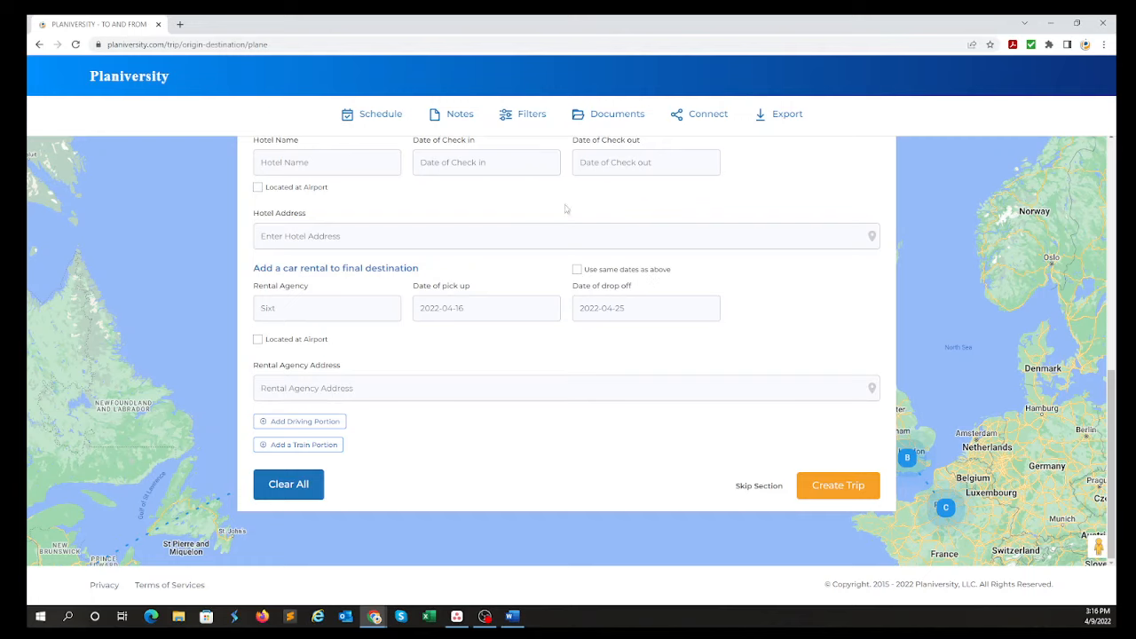
click(258, 342)
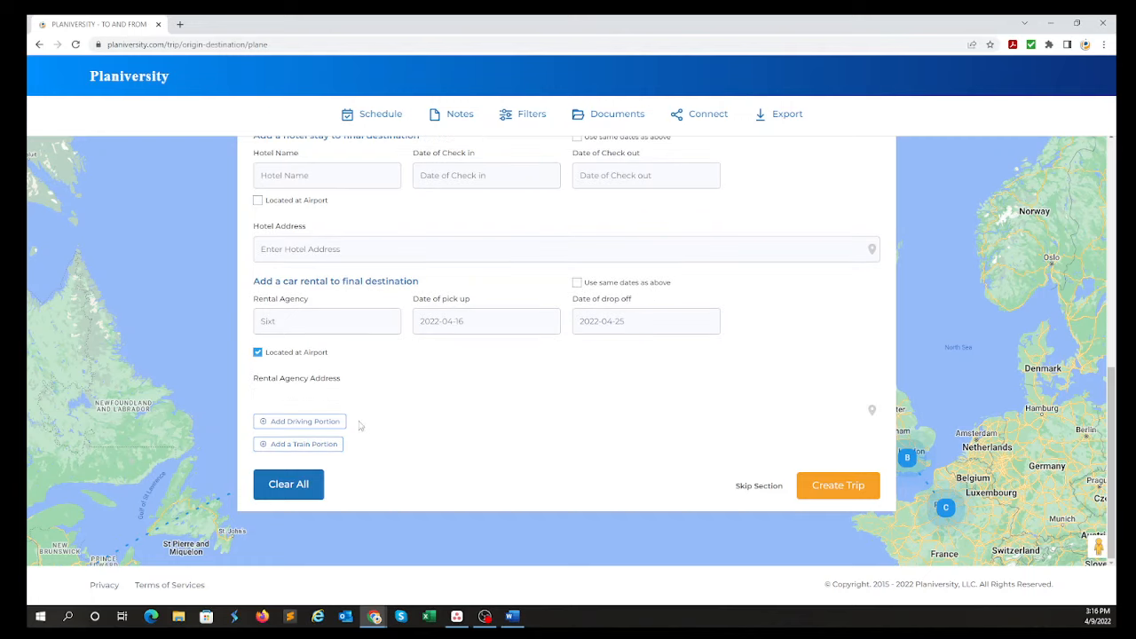
Add a driving portion from Charles de Gaulle International Airport to Paris, Île-de-France, France.
click(309, 423)
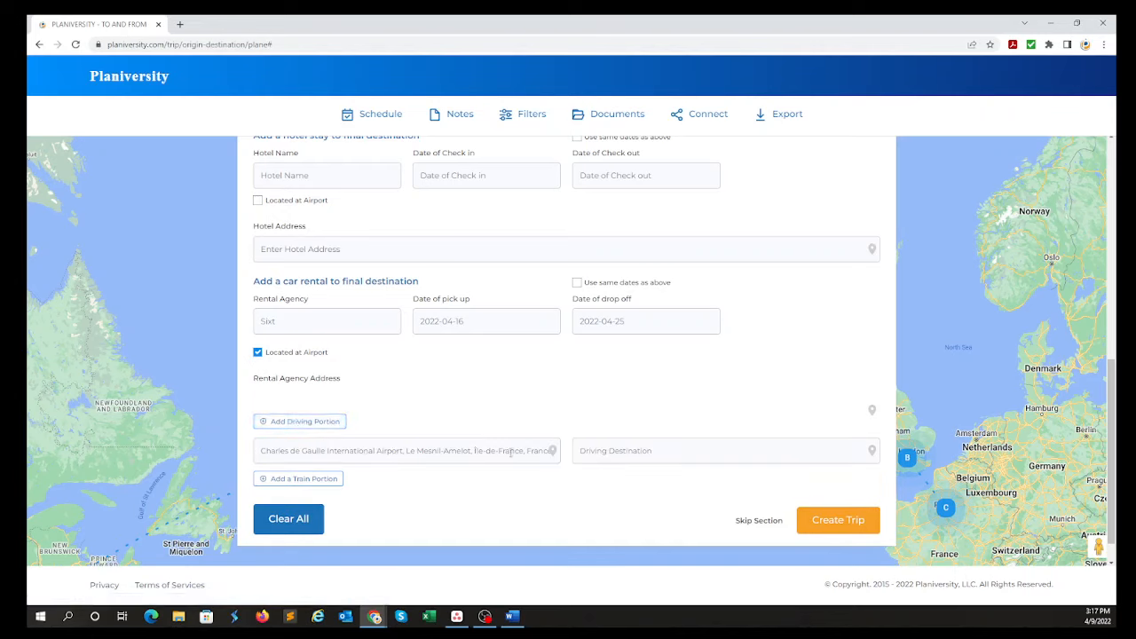
click(627, 452)
text(Paris)
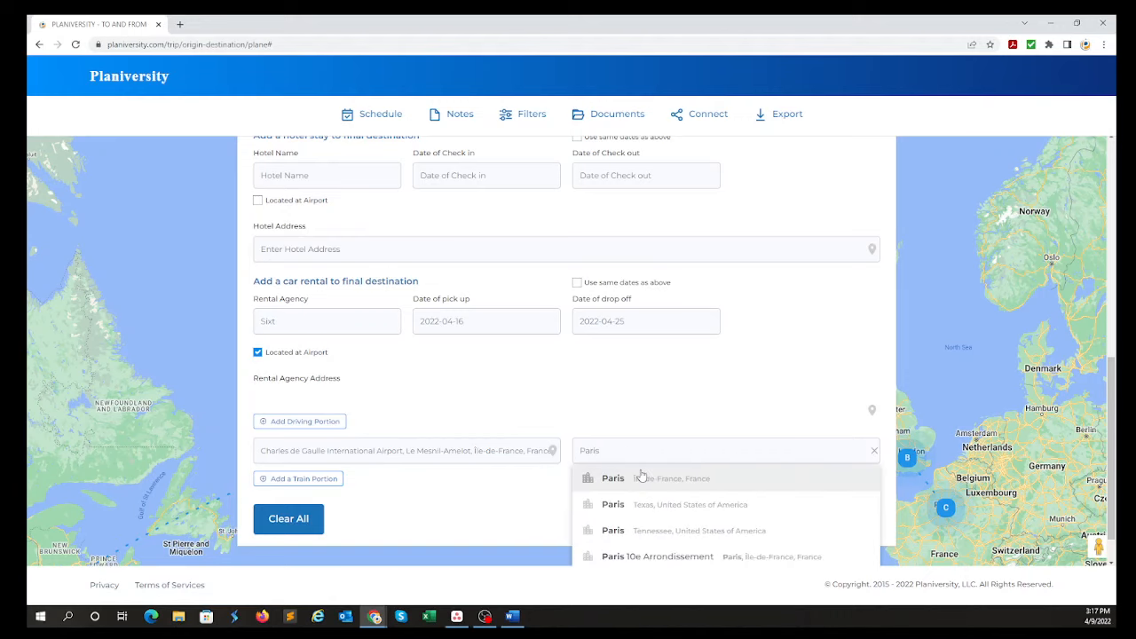
click(705, 482)
Minimize the itinerary form and examine the whole route on the map, including the drive from the airport into Paris.
scroll(889, 259, up, 8)
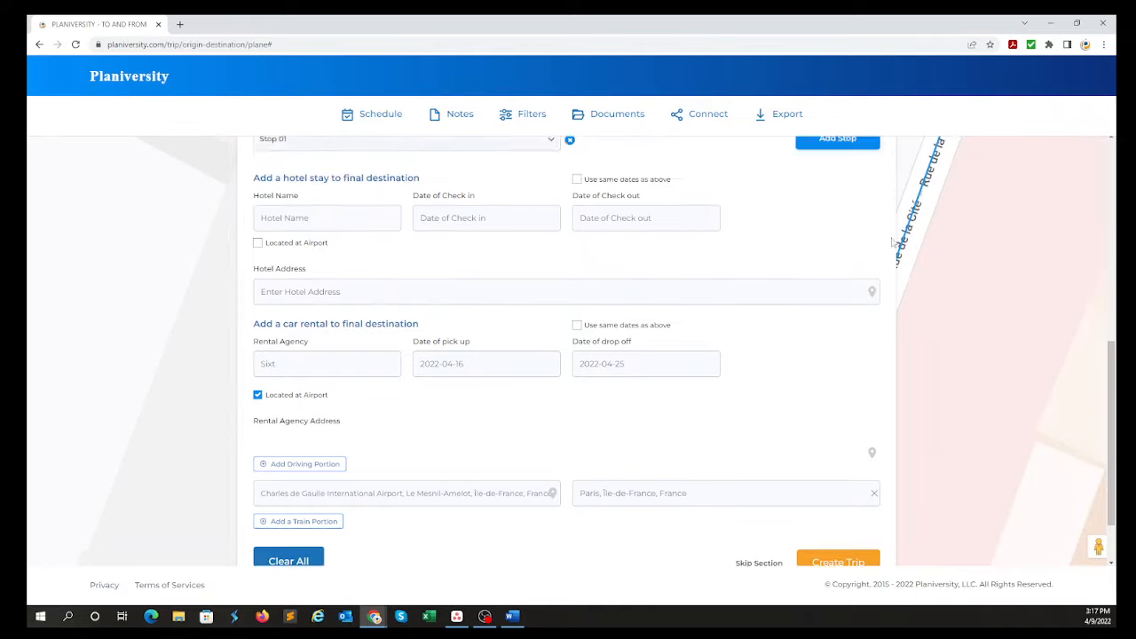
click(880, 166)
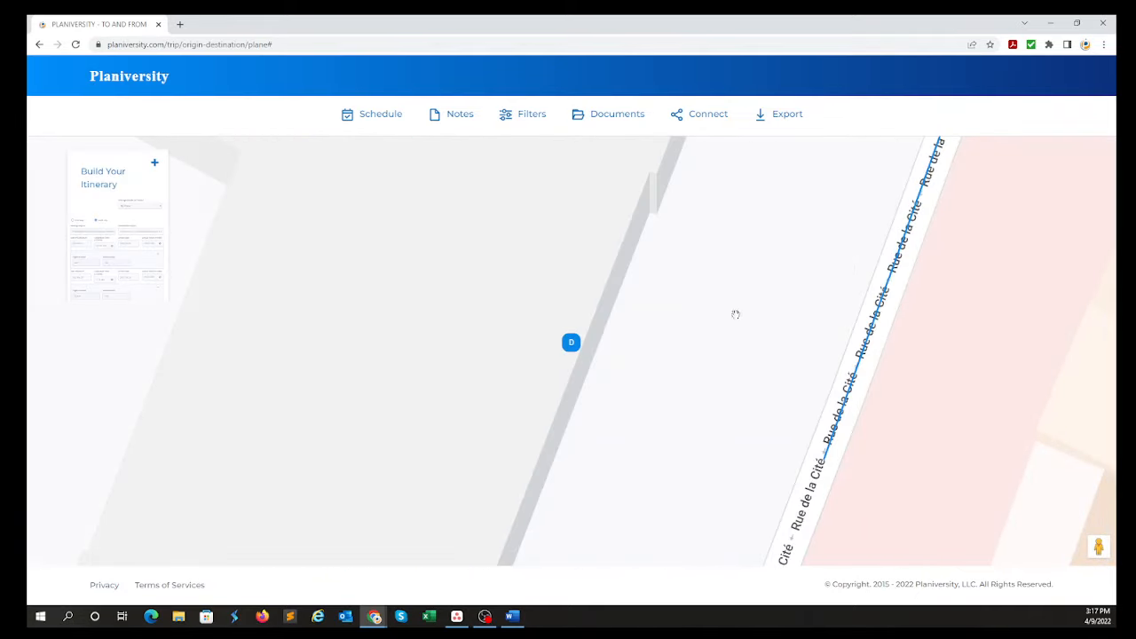
scroll(735, 315, down, 1)
scroll(757, 364, down, 3)
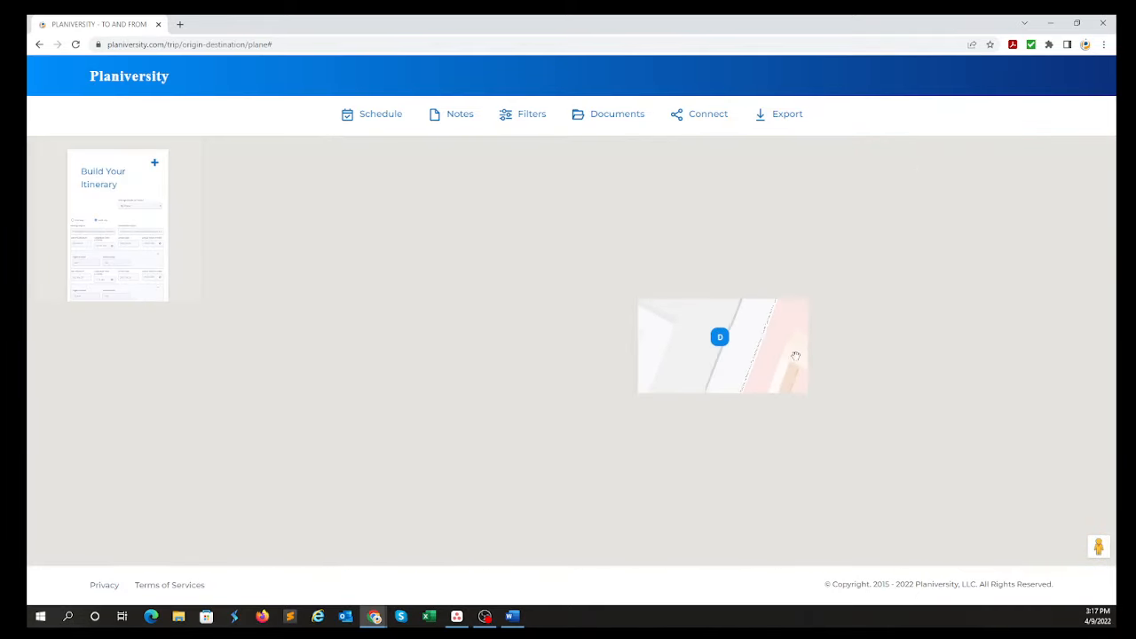
scroll(580, 368, down, 6)
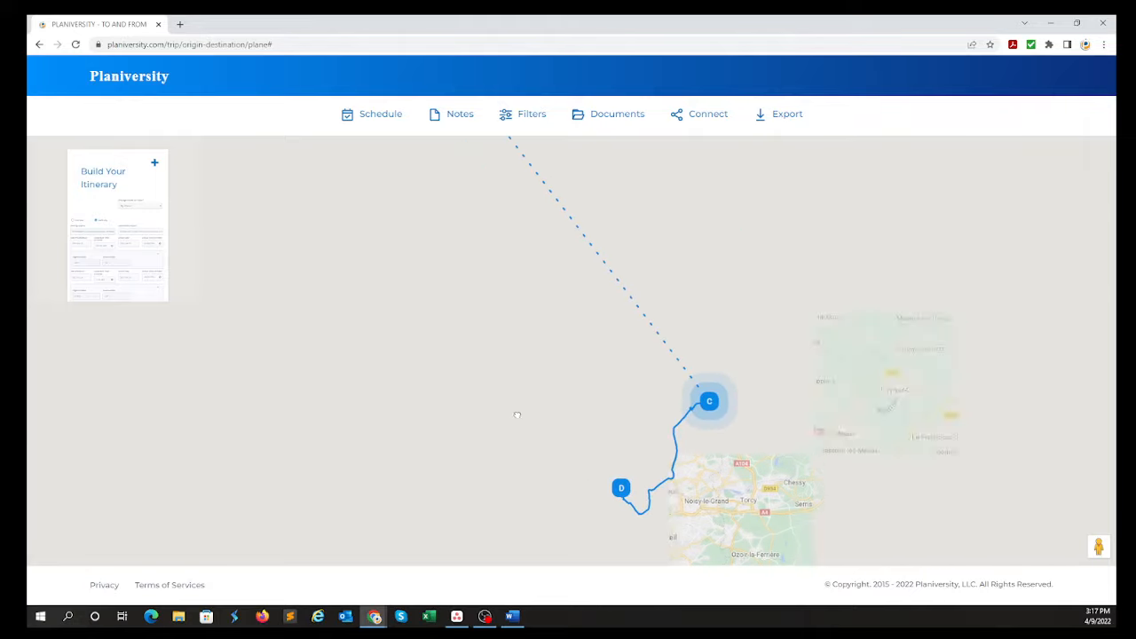
scroll(517, 379, down, 3)
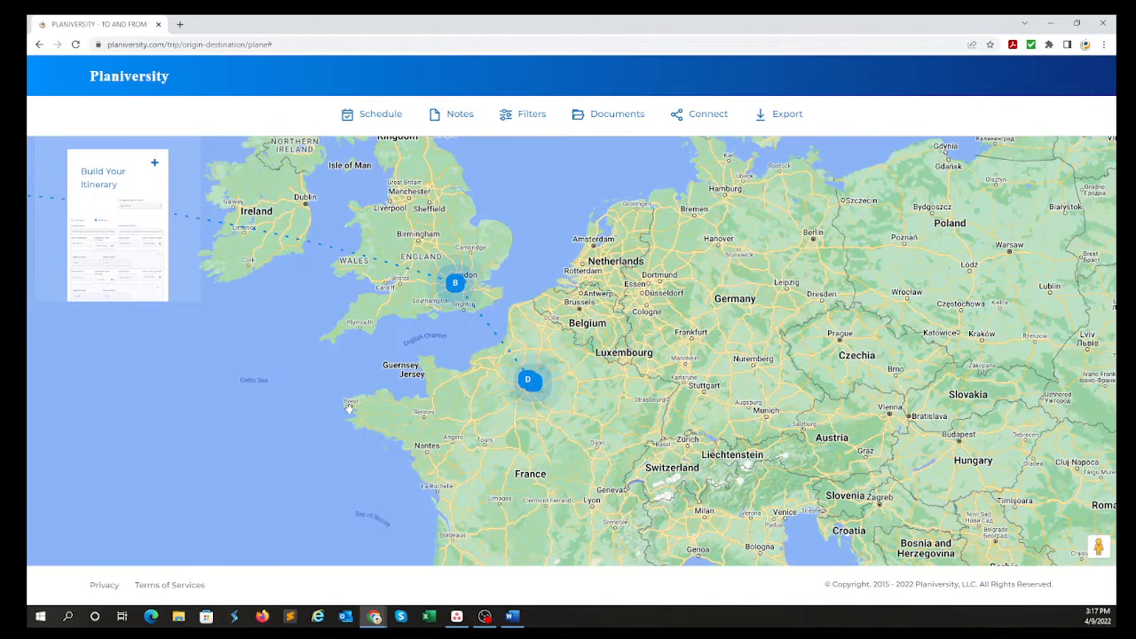
drag(350, 408, 1056, 435)
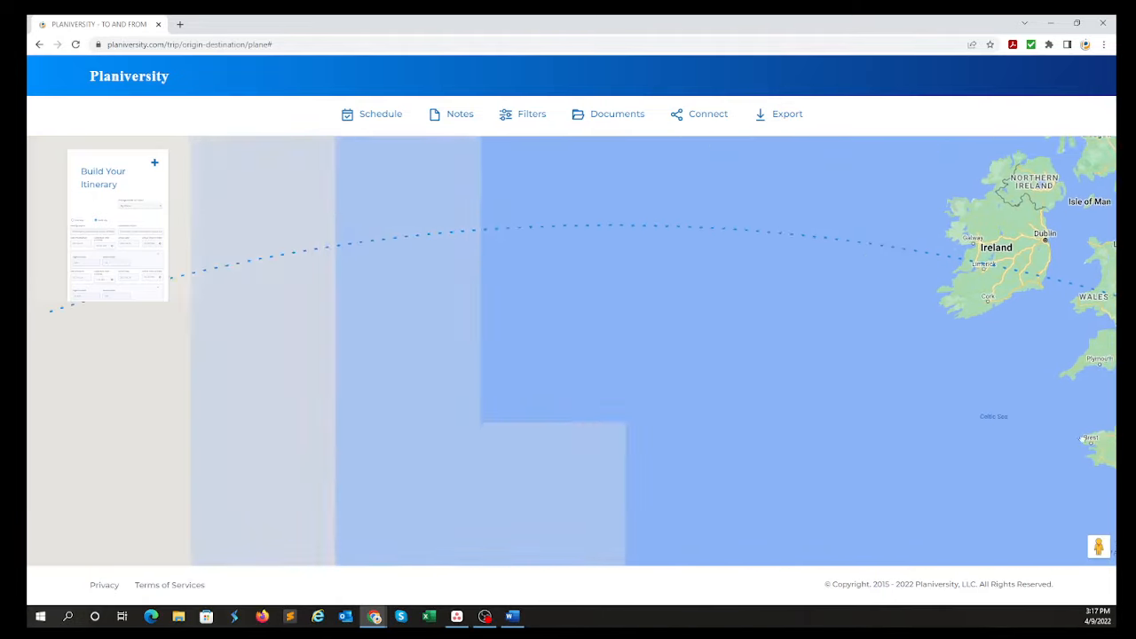
drag(304, 414, 607, 325)
scroll(517, 329, down, 1)
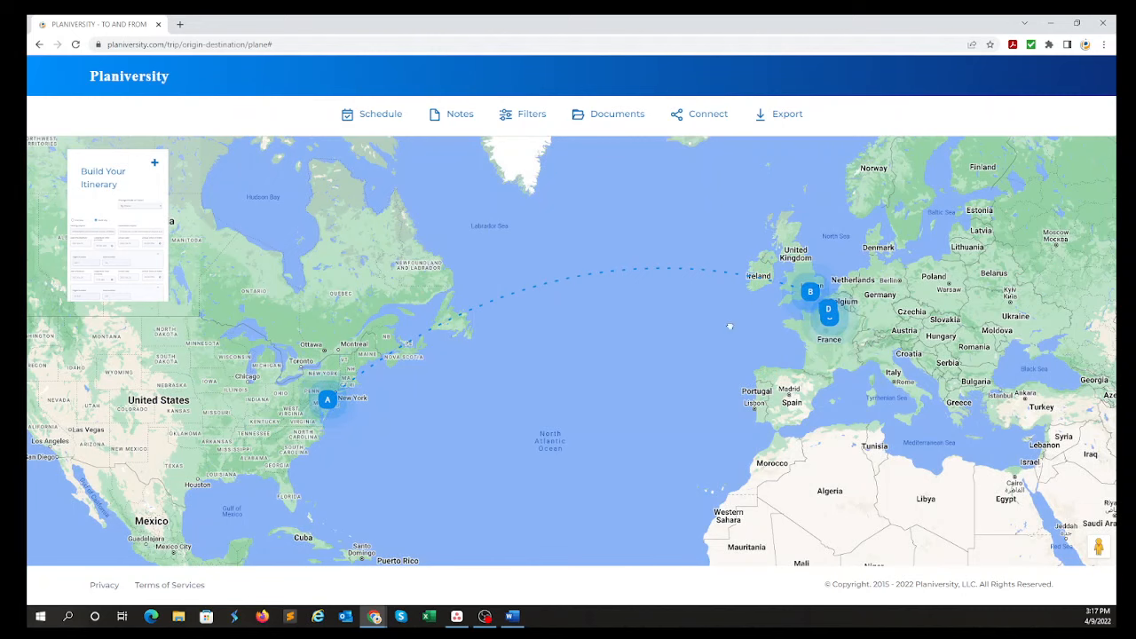
drag(729, 327, 451, 339)
scroll(545, 256, up, 3)
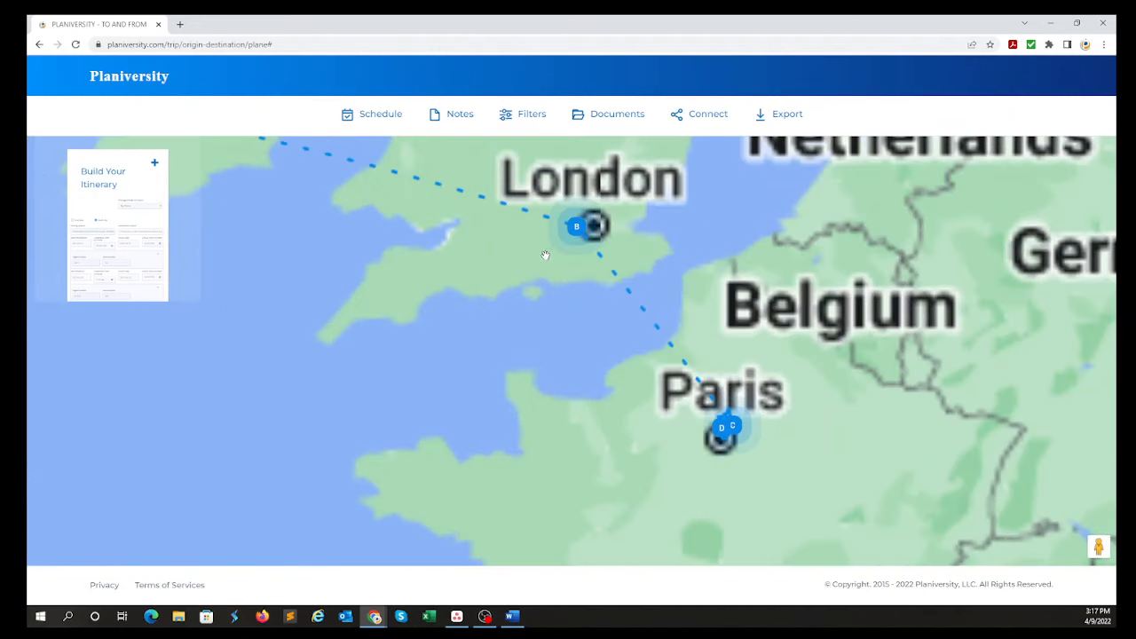
drag(543, 325, 455, 241)
scroll(670, 362, up, 1)
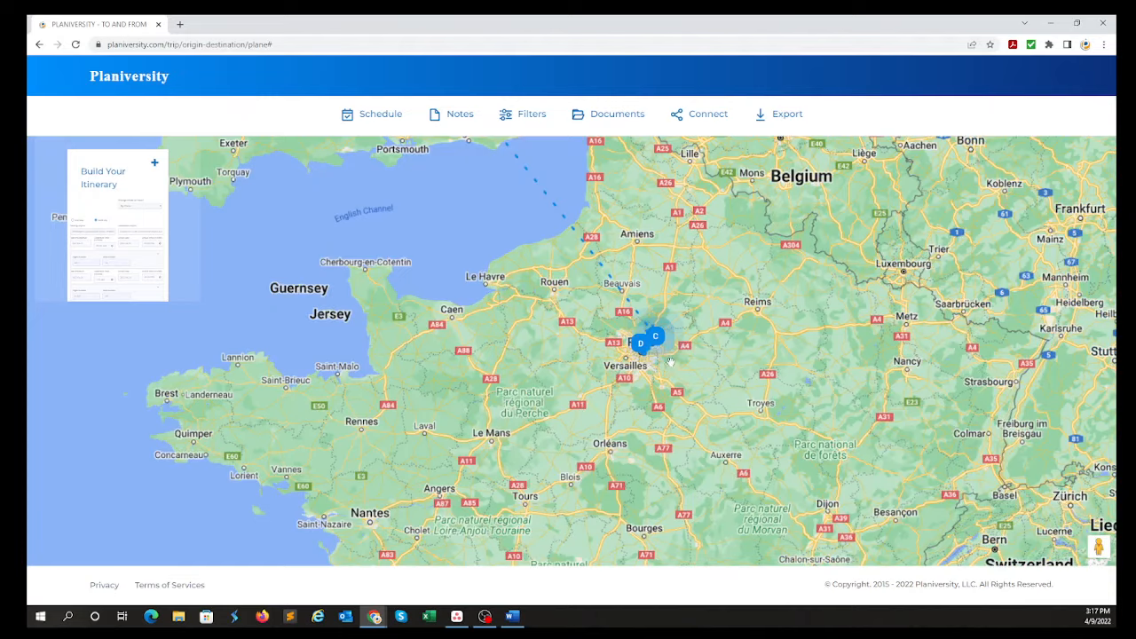
scroll(671, 362, up, 4)
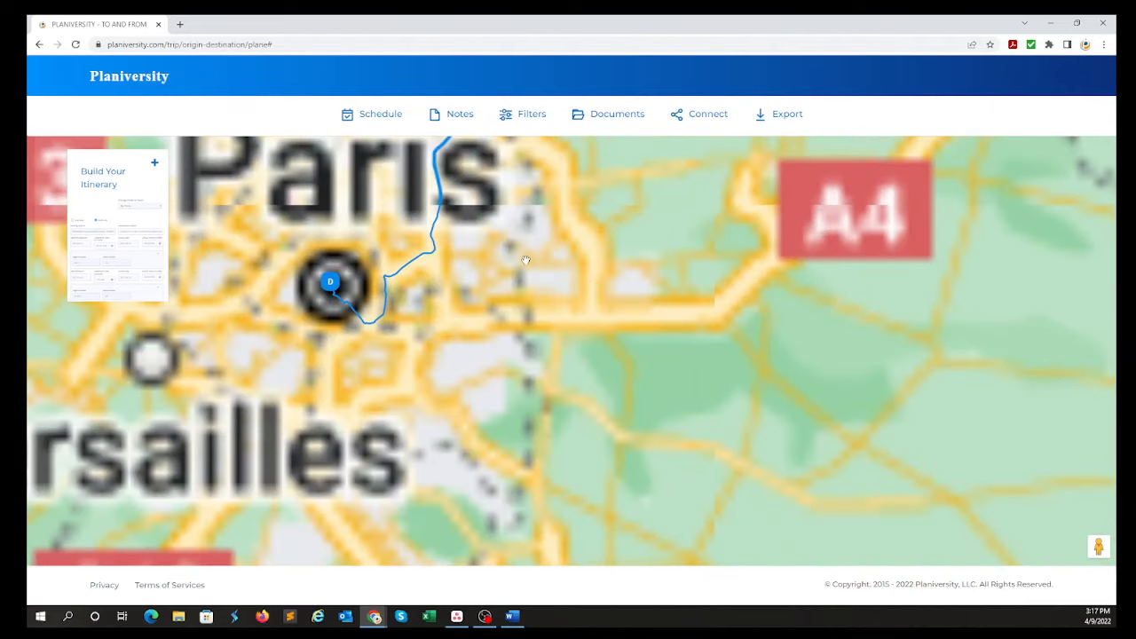
drag(525, 261, 650, 434)
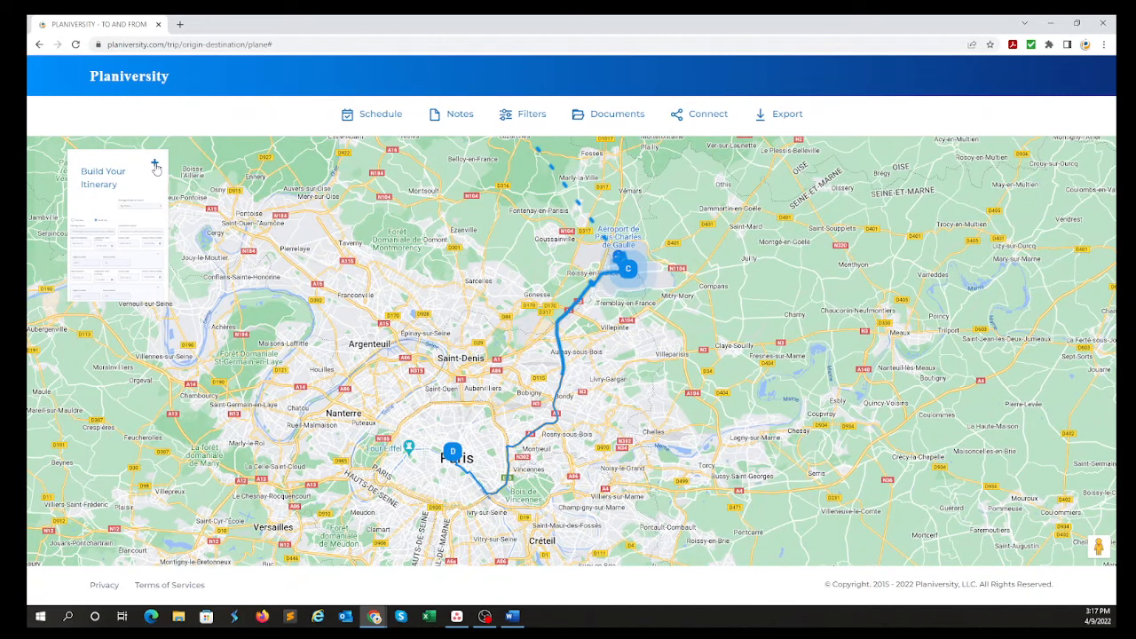
Reopen the itinerary form and create the trip.
click(154, 166)
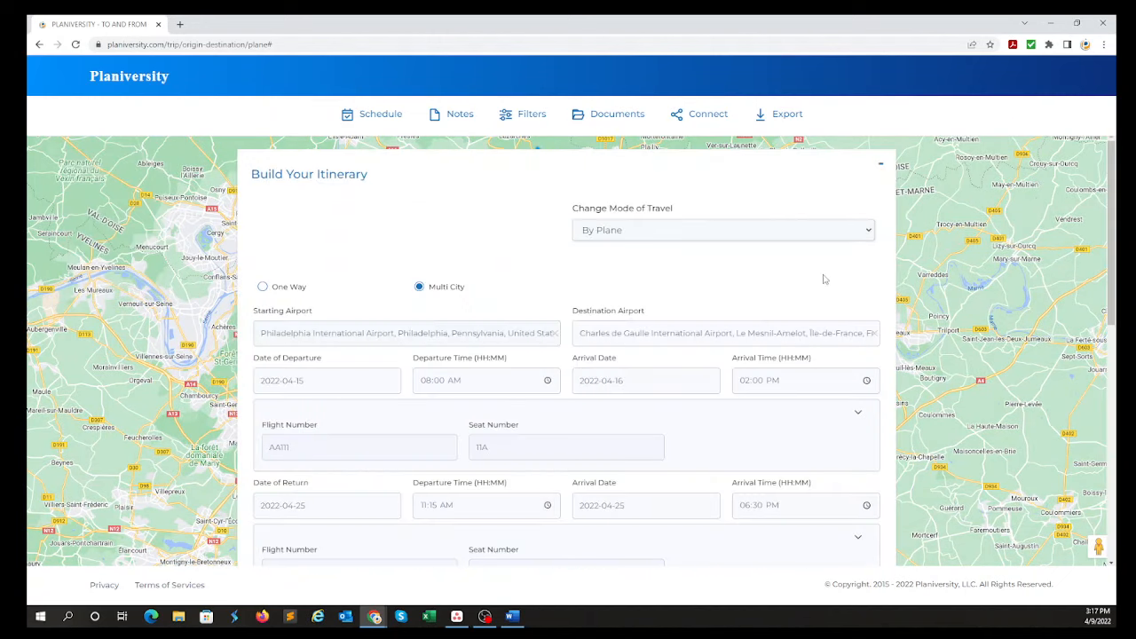
scroll(849, 317, down, 10)
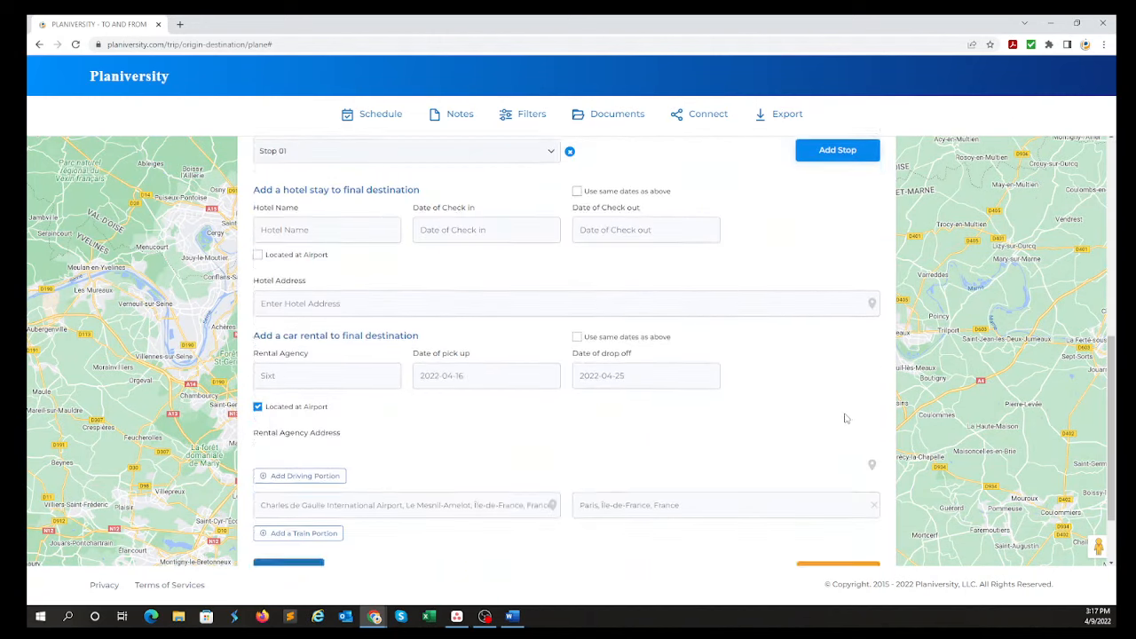
click(838, 487)
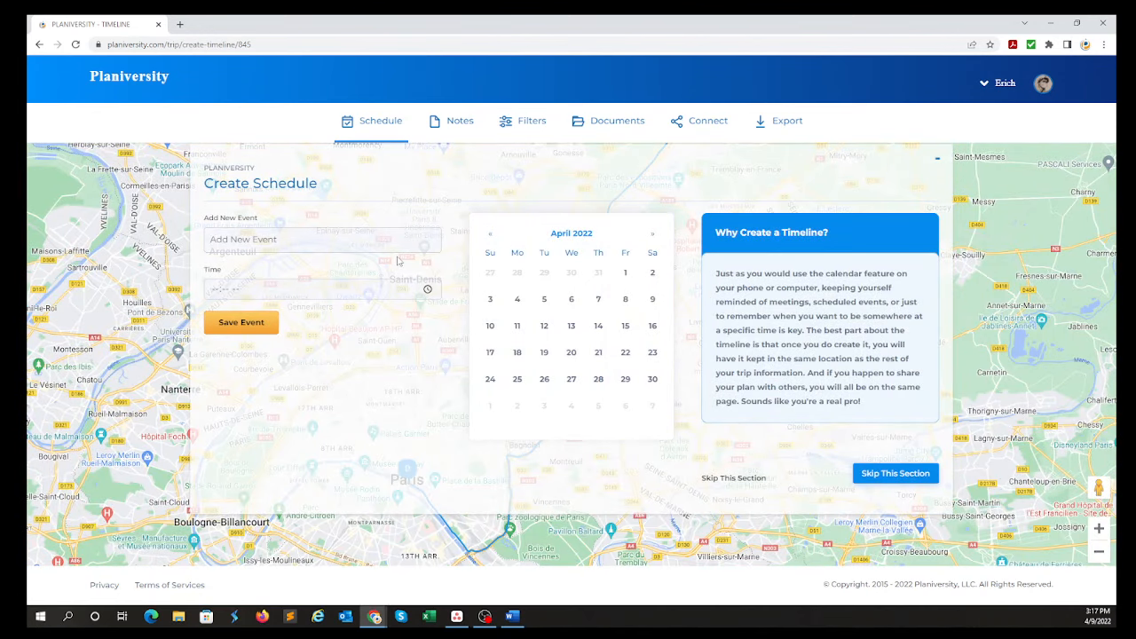
Add and save a schedule event for coffee with the named contact on April 18, 2022 at 11:00 AM.
text(Coffee with Rene)
click(218, 290)
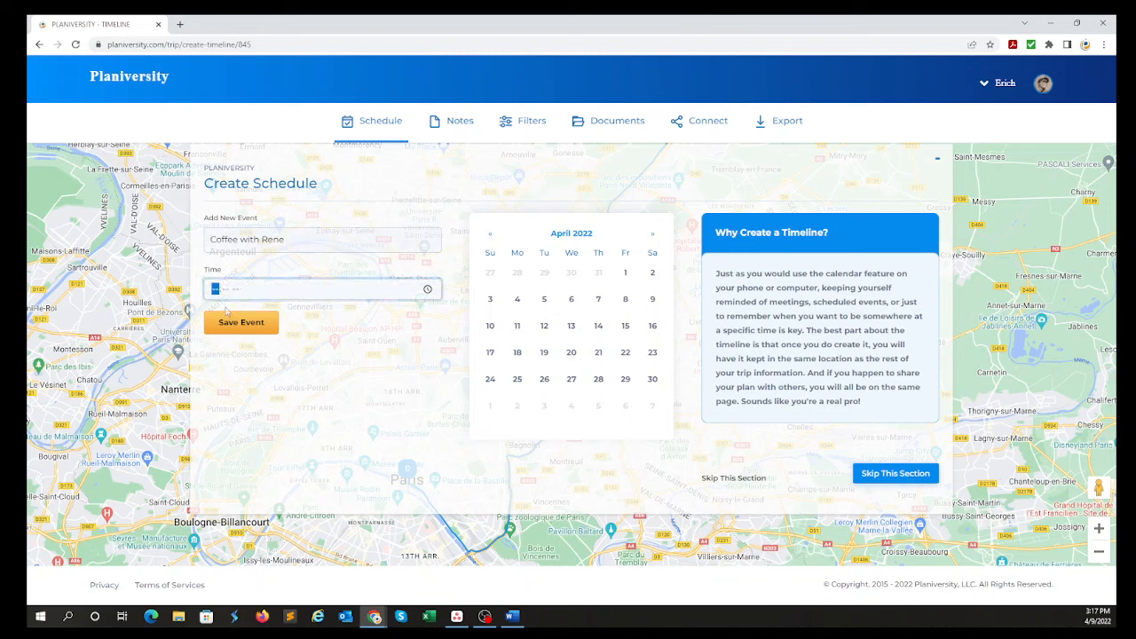
text(1100a)
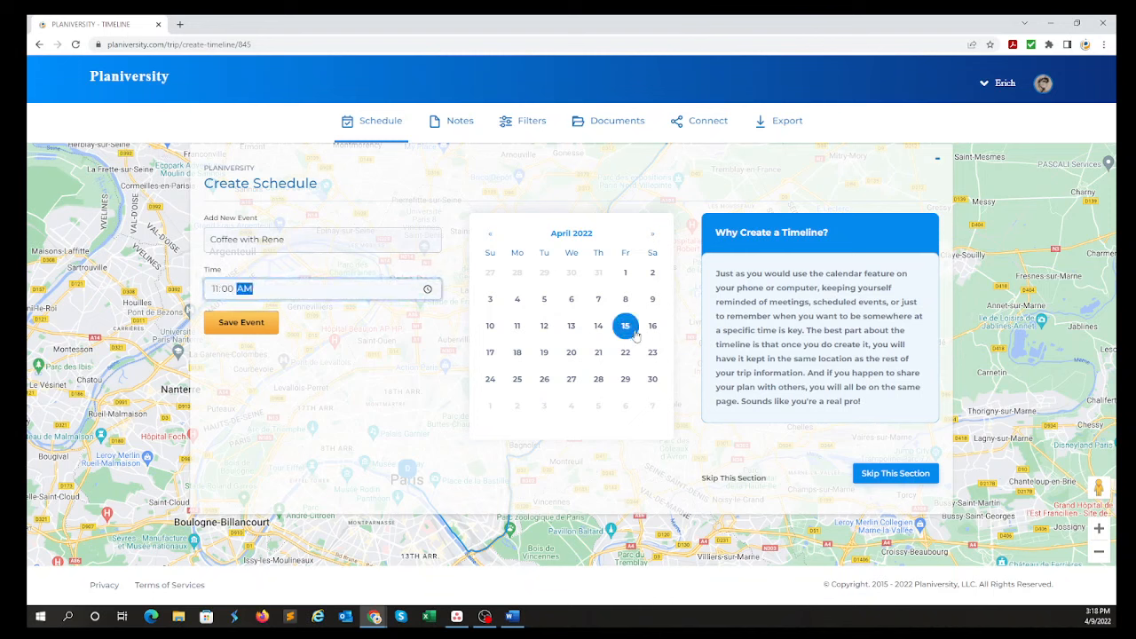
click(518, 352)
click(240, 322)
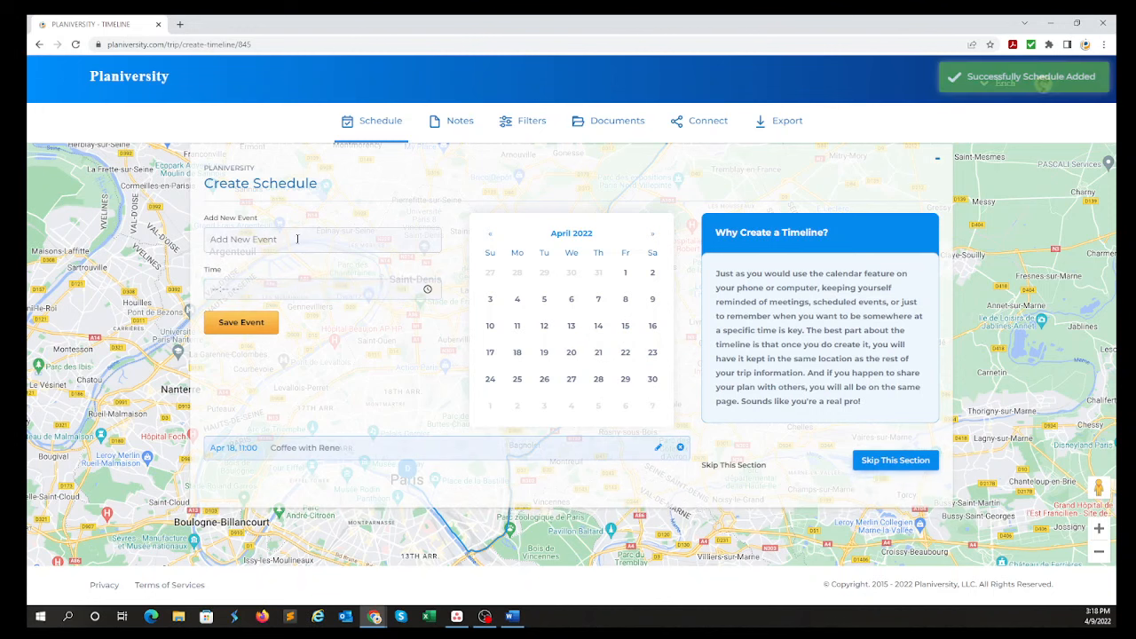
Add and save a schedule event named Museum tour on April 20, 2022 at 9:00 AM.
text(Museum tour)
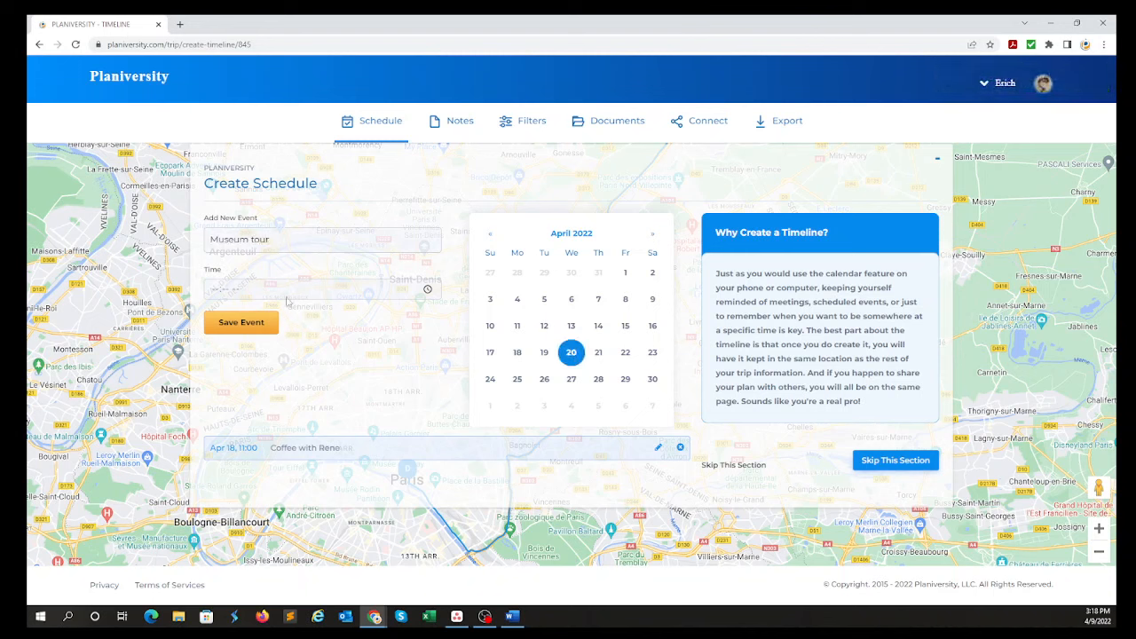
click(216, 293)
text(0900)
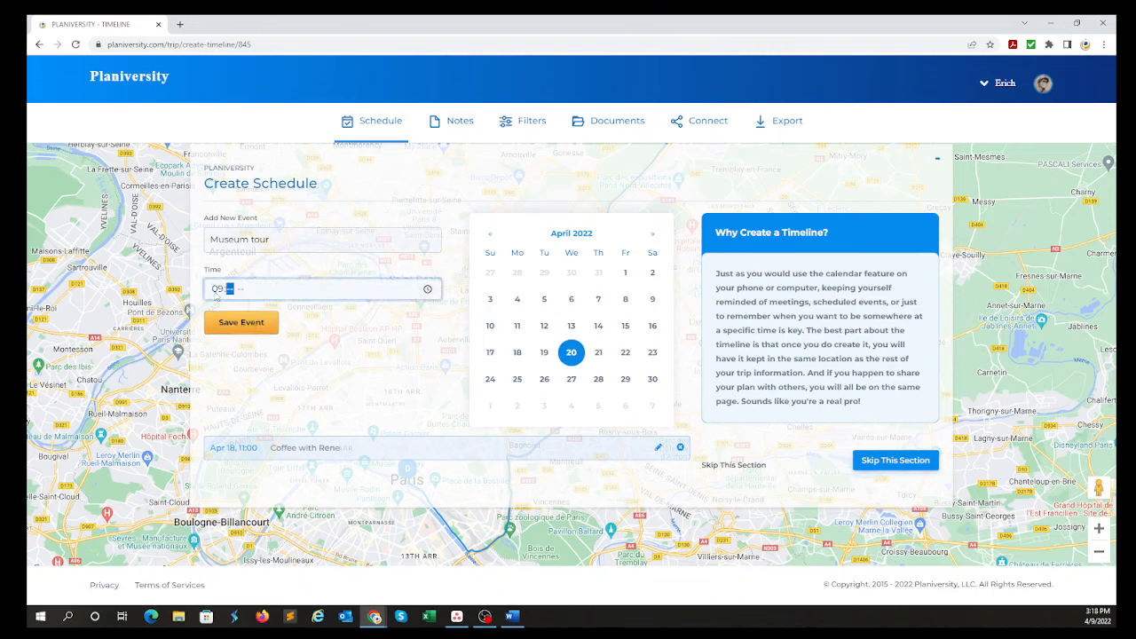
text(a)
click(251, 329)
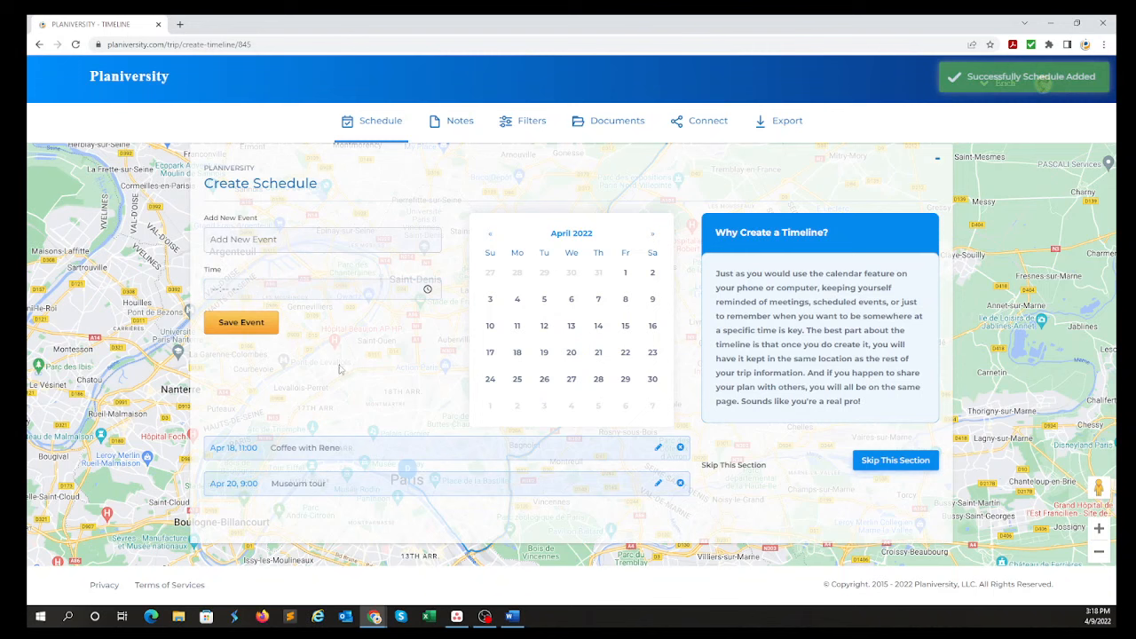
Skip past the schedule section, leave for the home page and reopen the incomplete trip plan from the upcoming events.
click(892, 464)
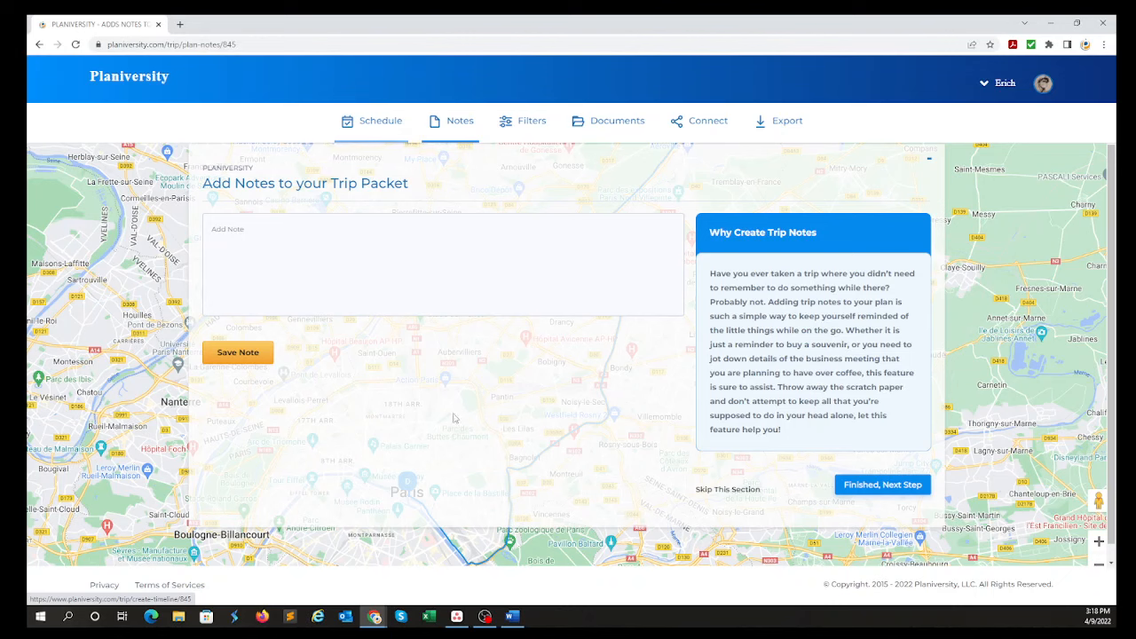
click(140, 82)
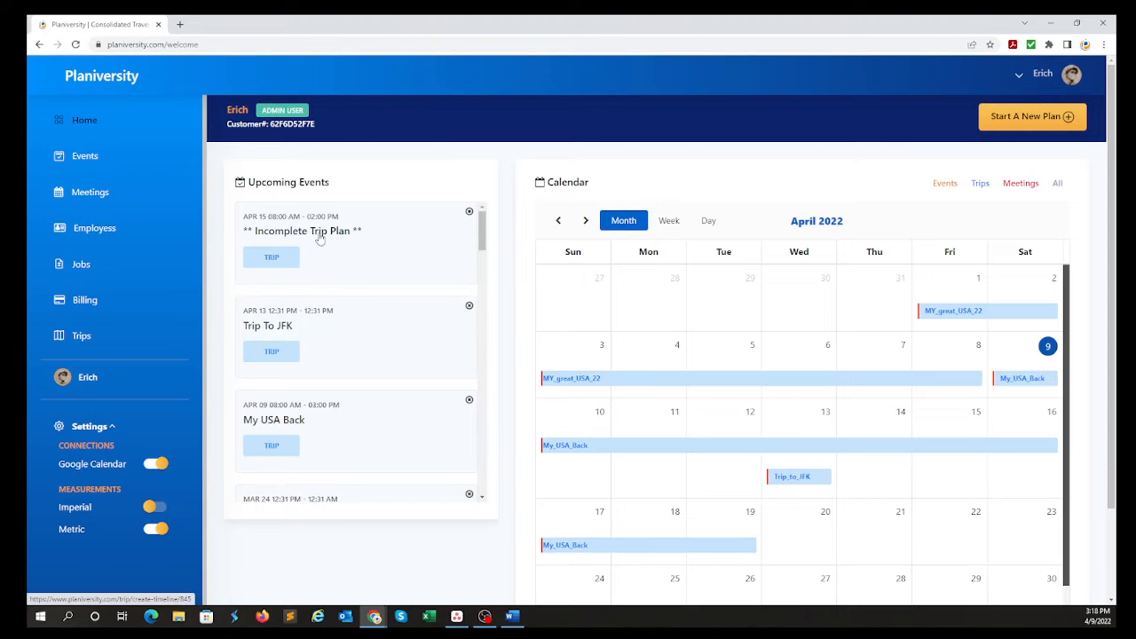
click(320, 238)
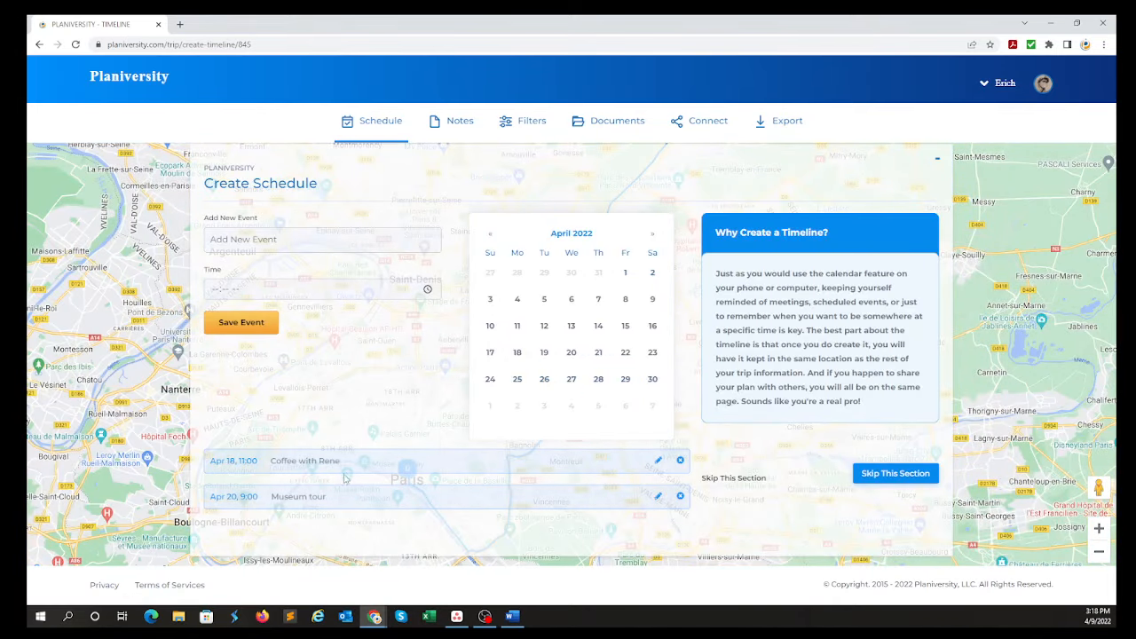
Continue to the trip notes and save a reminder note not to forget to buy flowers for the named person.
click(870, 477)
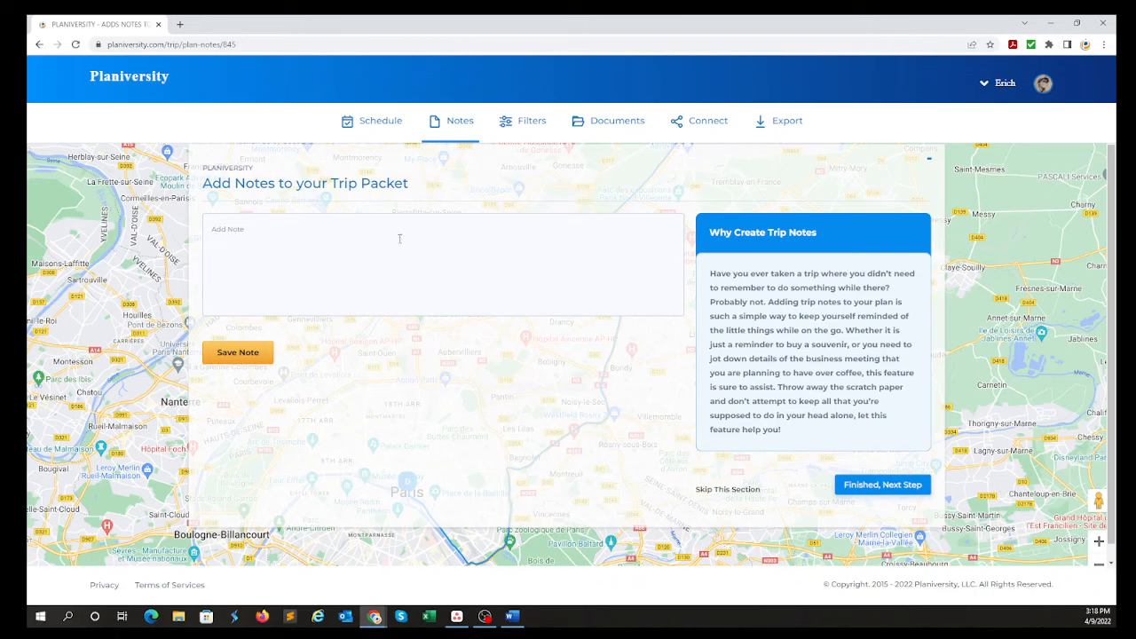
text(Don)
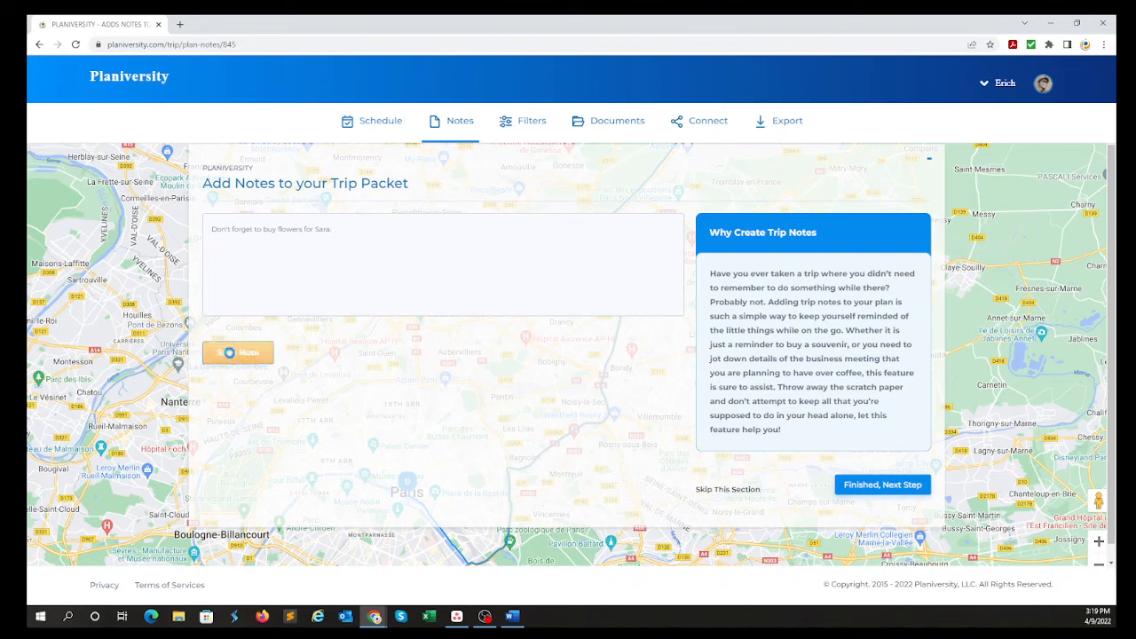
click(234, 351)
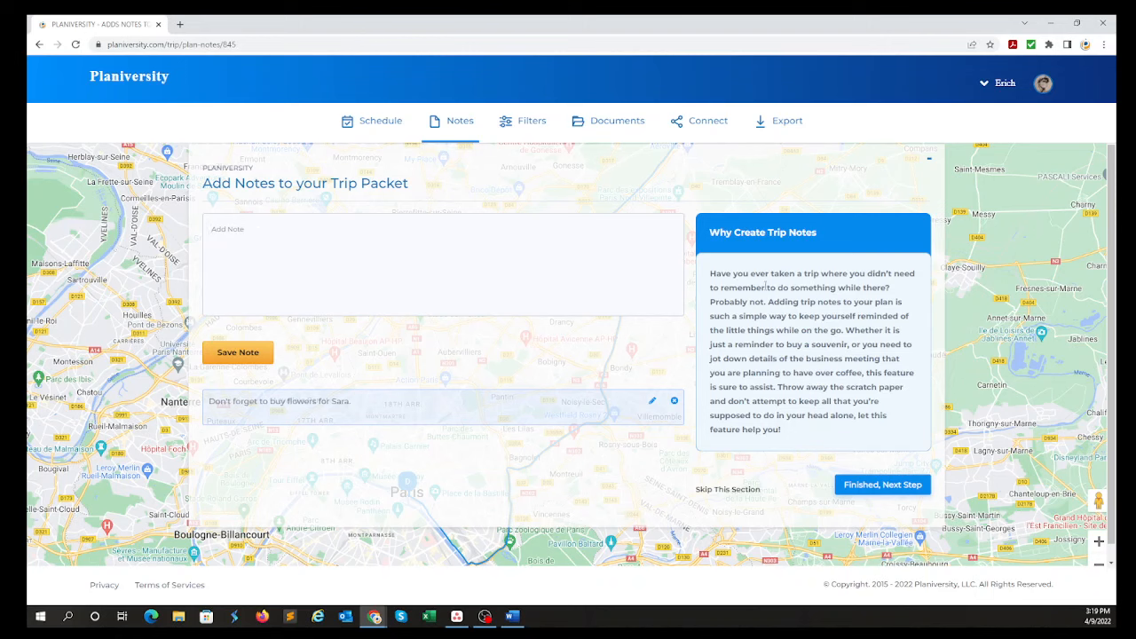
Save the explanatory text from "Have you ever taken a trip" through "Probably not" as a second note, and finish the notes section.
drag(710, 274, 766, 300)
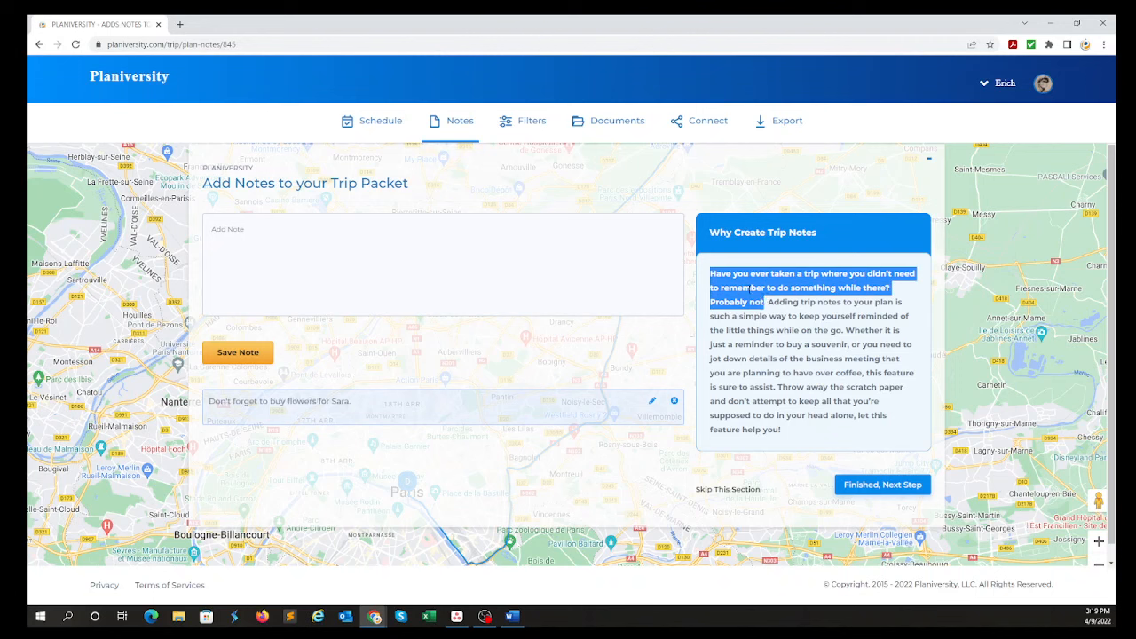
right_click(750, 289)
click(765, 297)
click(457, 228)
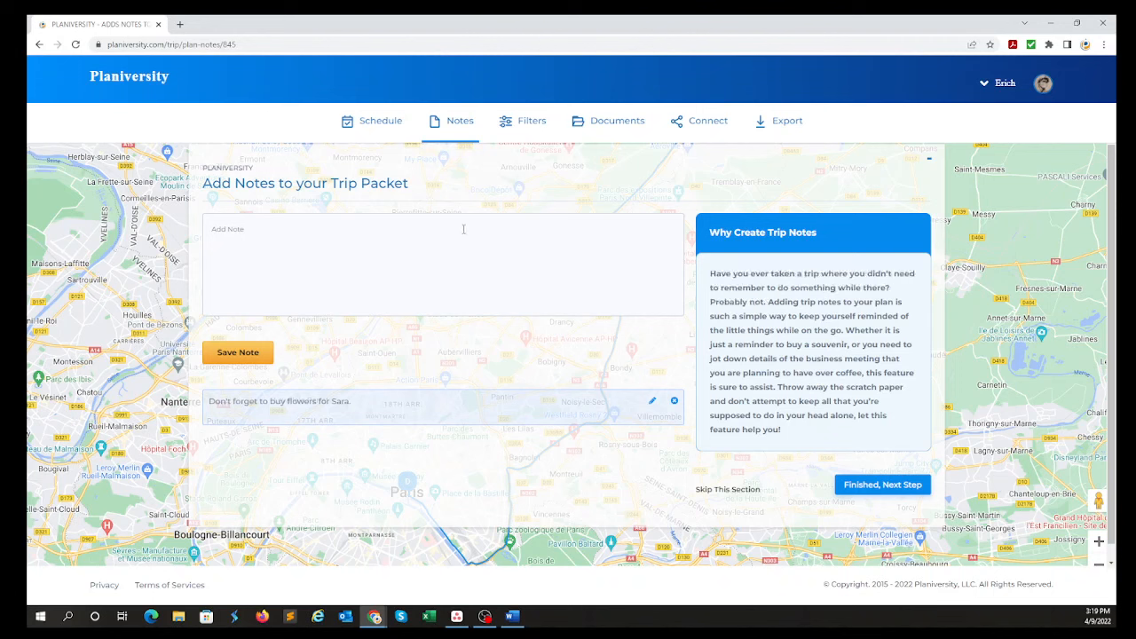
key(ctrl+v)
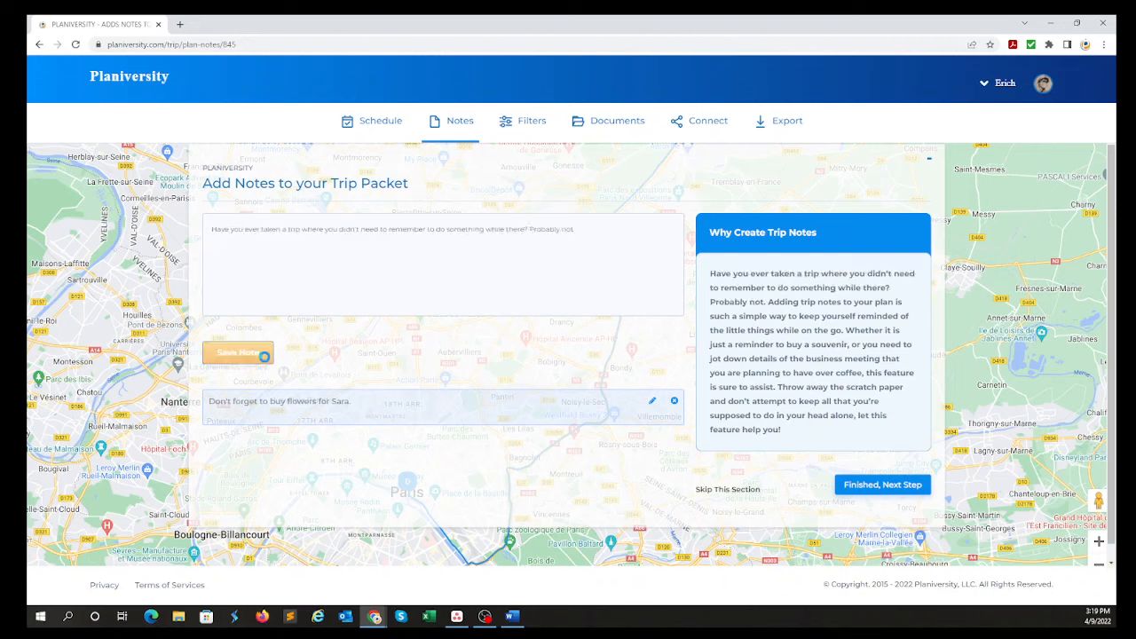
click(237, 353)
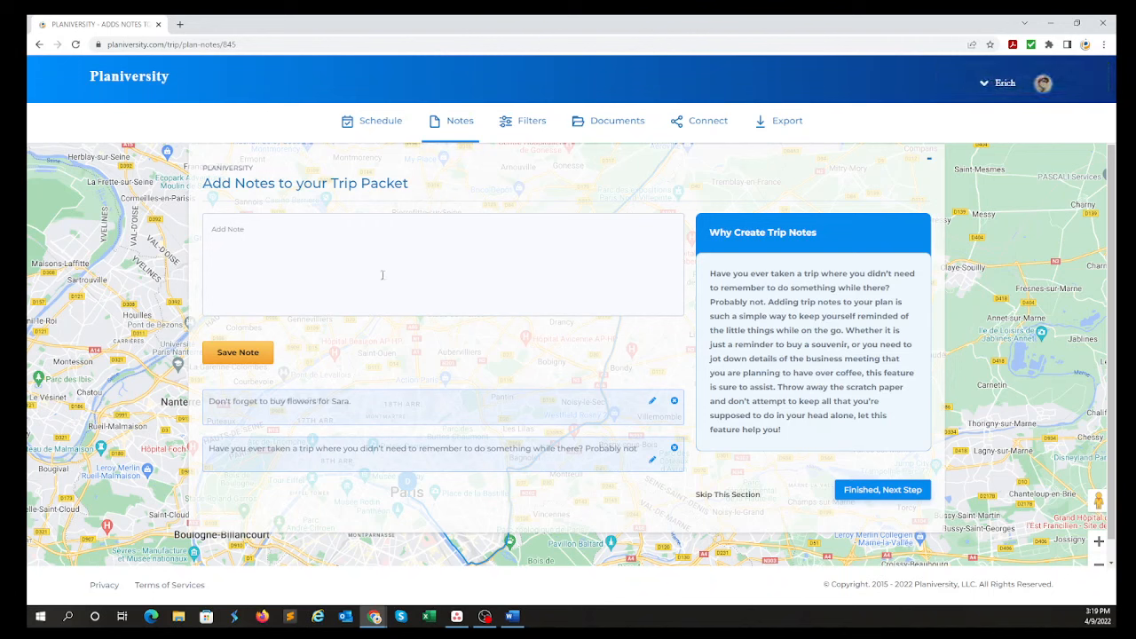
click(884, 497)
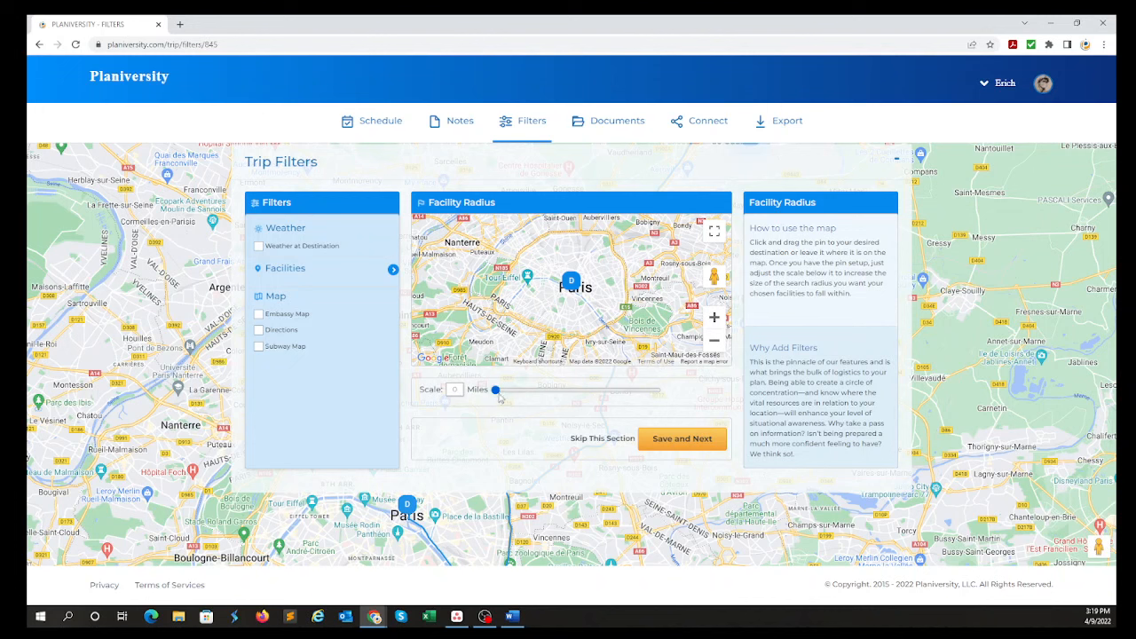
Set the facility radius to 1 mile and save Police Stations, Hospitals and Covid Testing as the facilities to show.
drag(497, 397, 511, 395)
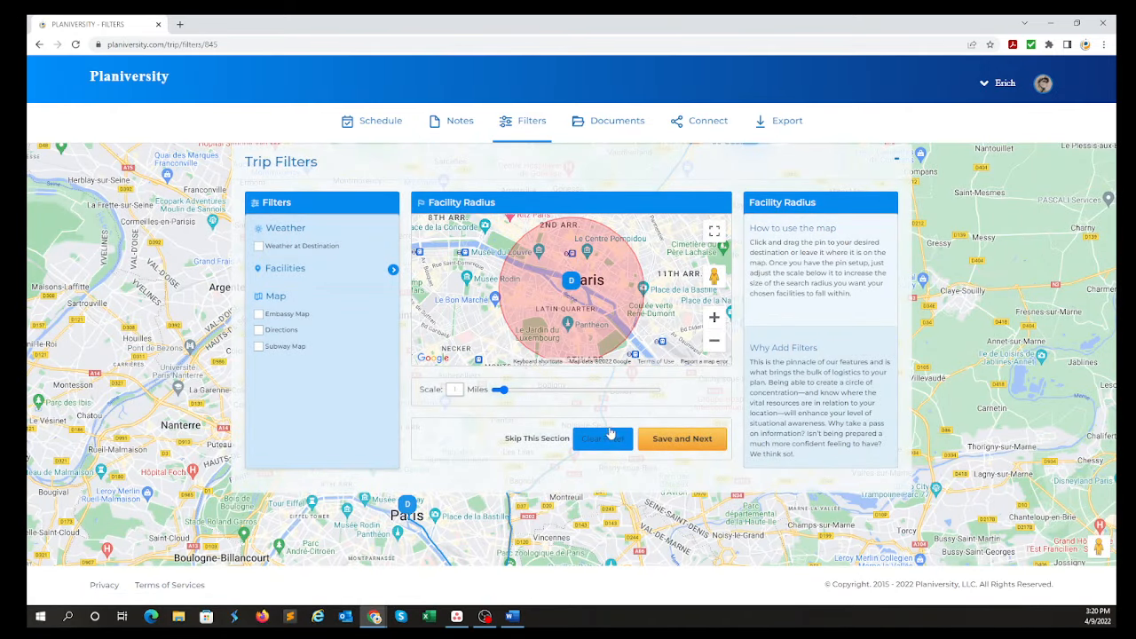
click(297, 269)
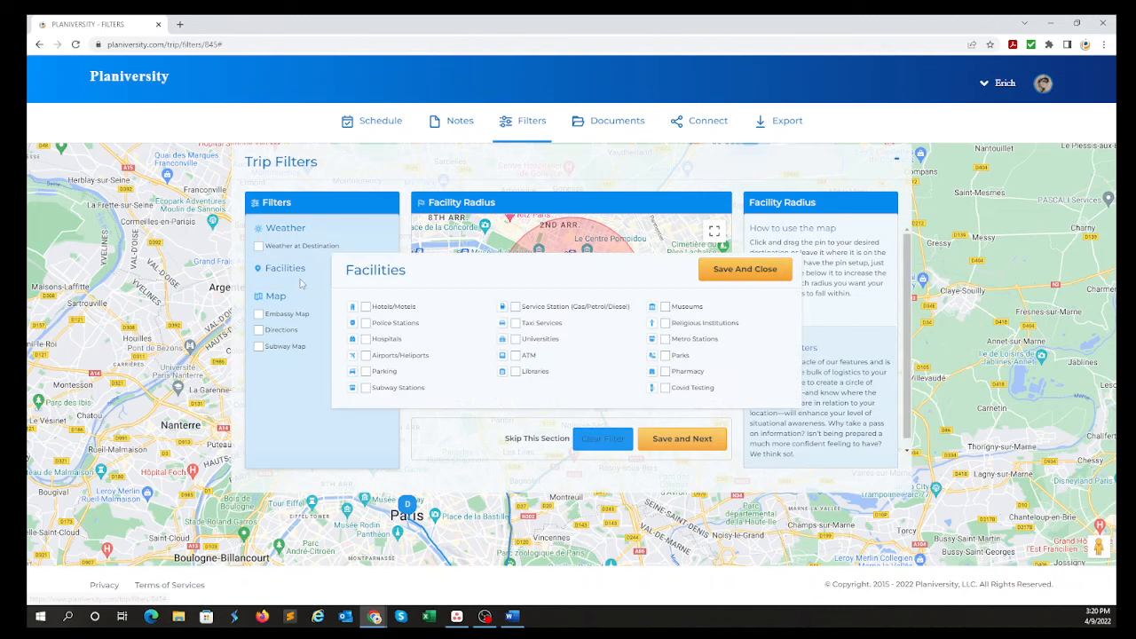
click(366, 323)
click(366, 339)
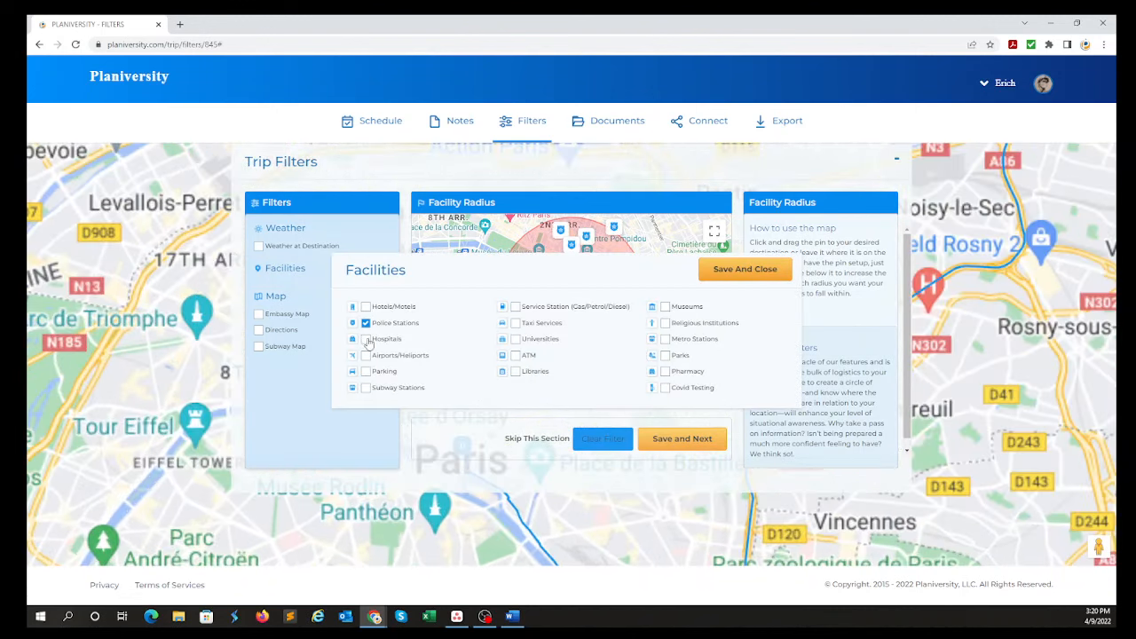
click(664, 388)
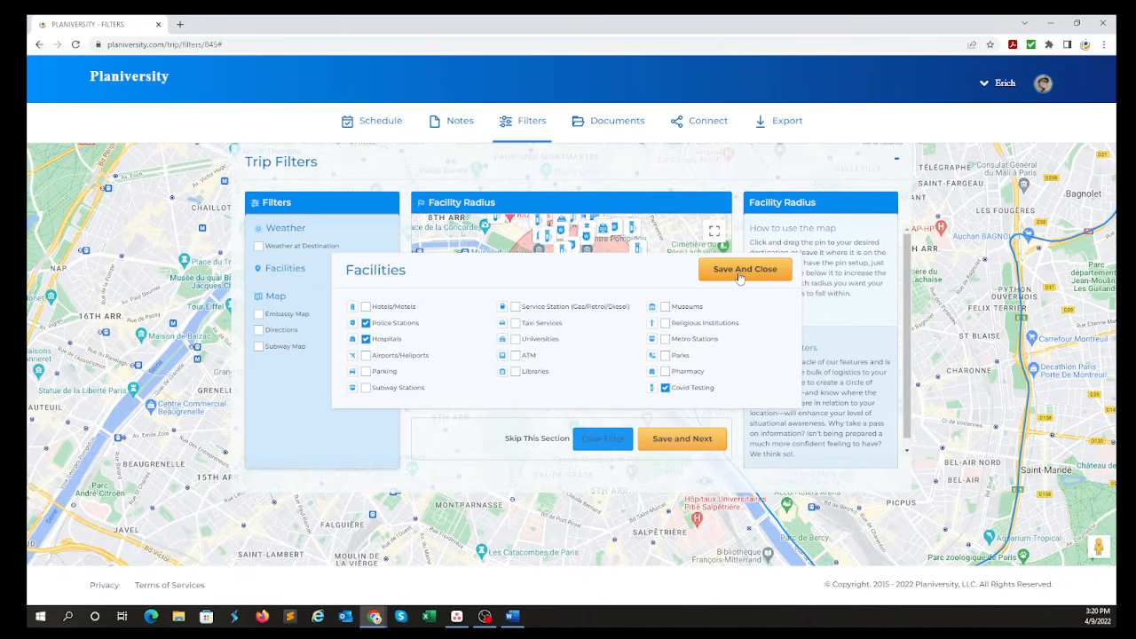
click(740, 271)
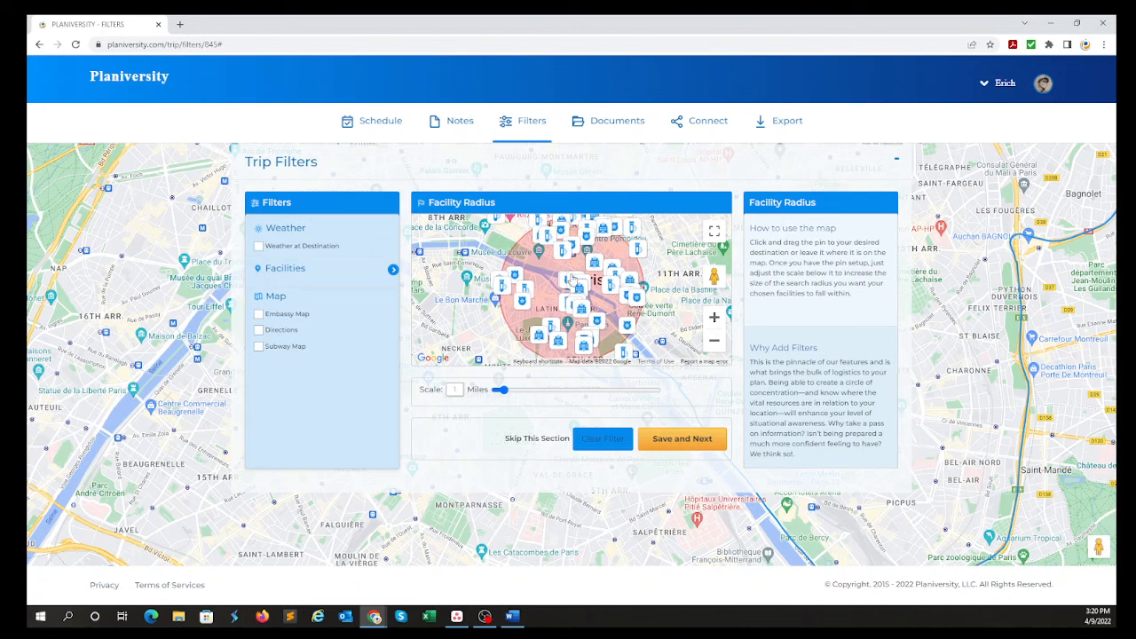
Examine the names and addresses of individual facilities marked inside the search radius around central Paris.
scroll(535, 305, up, 1)
scroll(538, 303, up, 1)
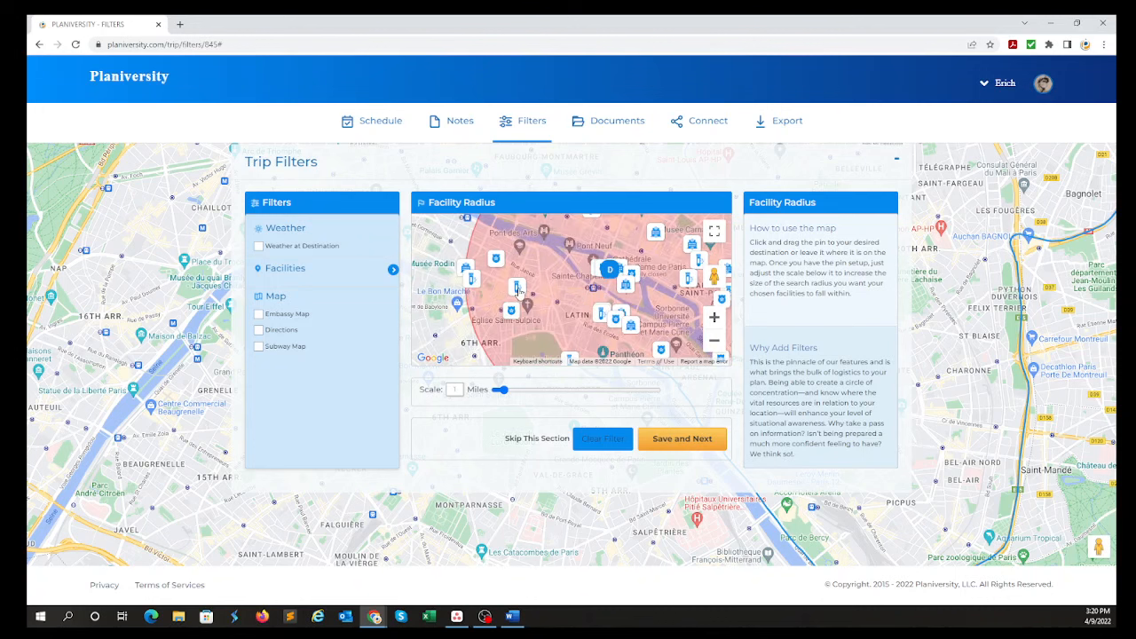
click(519, 291)
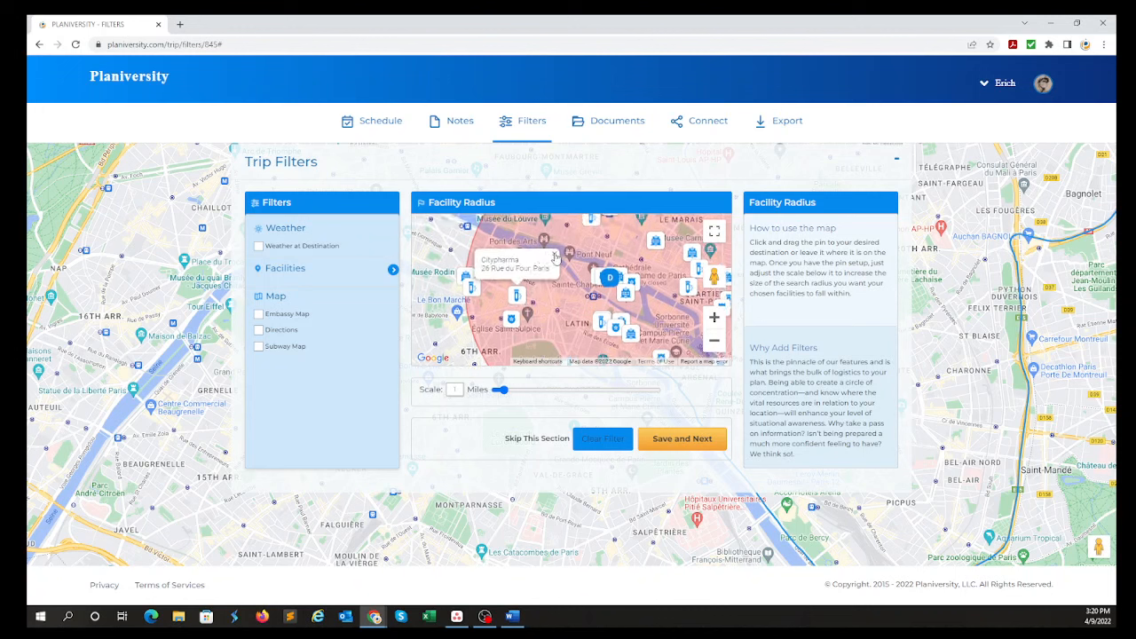
click(466, 277)
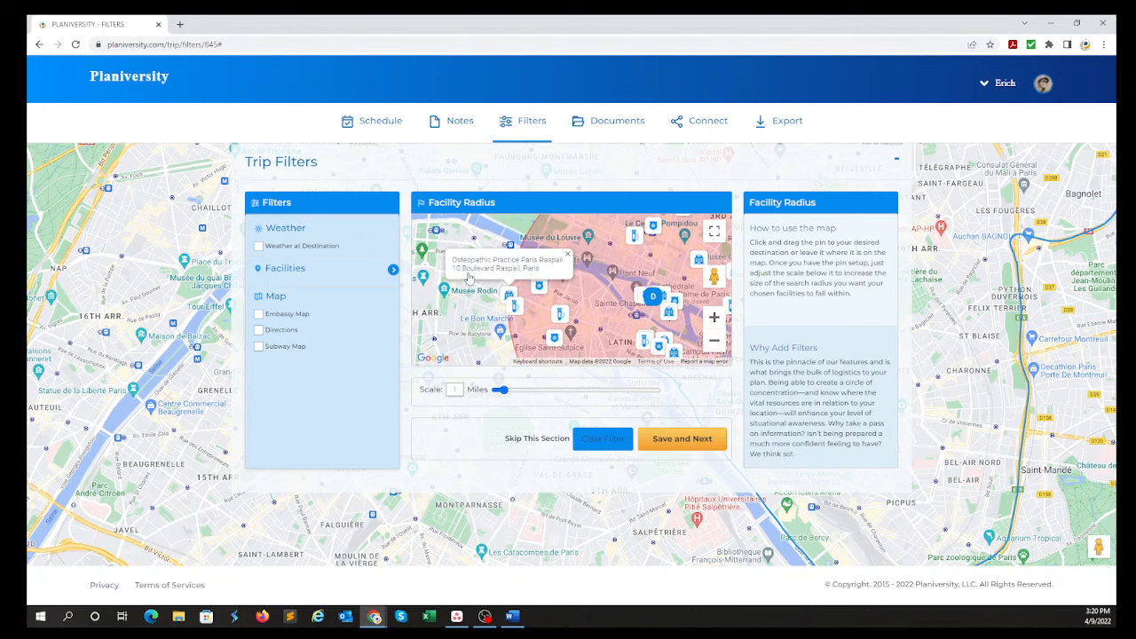
click(568, 255)
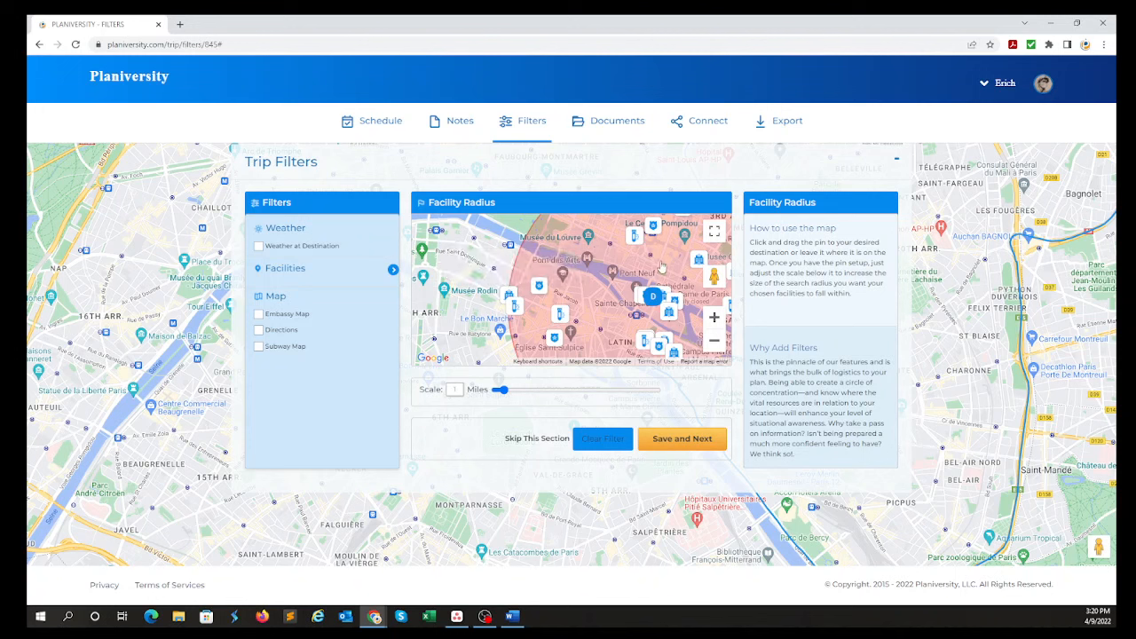
drag(661, 267, 481, 317)
click(491, 292)
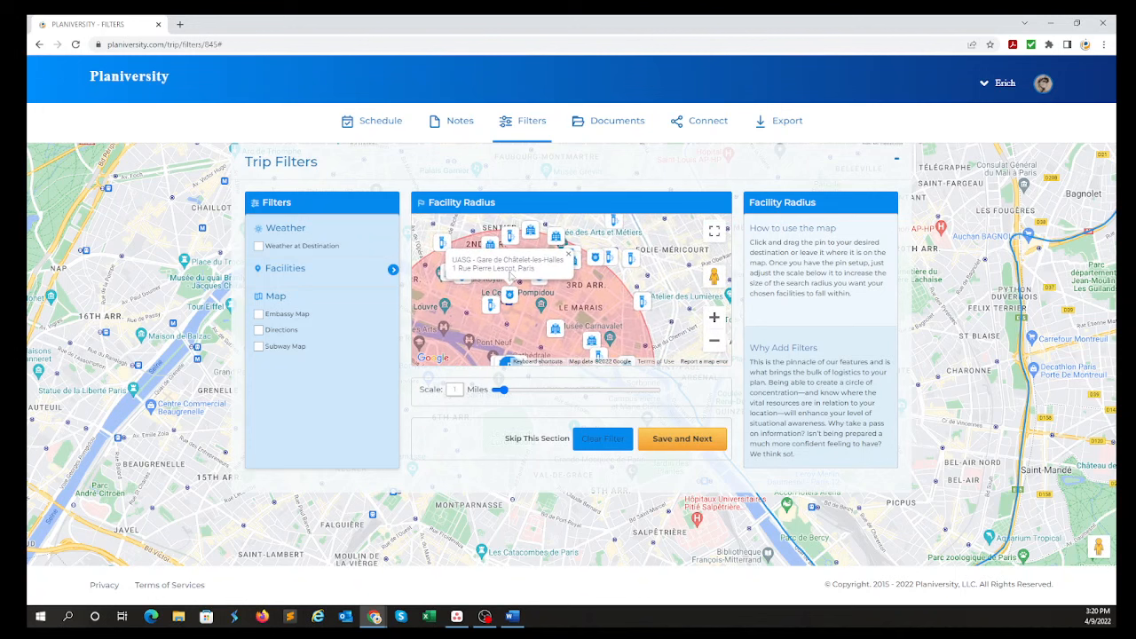
click(568, 254)
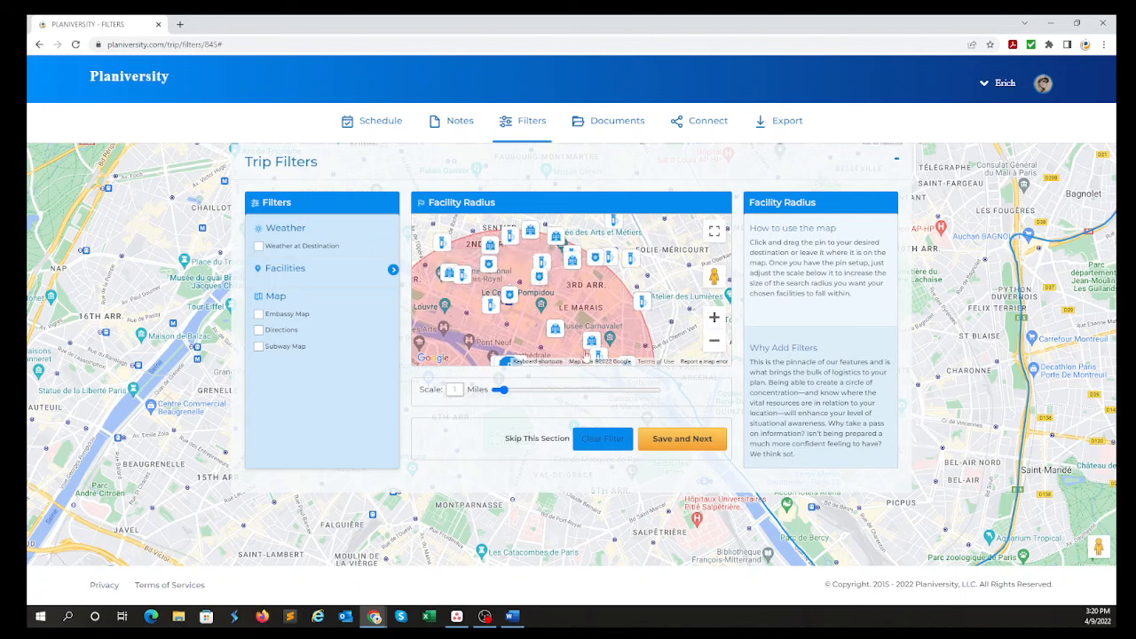
Review the chosen facility types and look over the facilities nearest the destination pin on the radius map.
click(337, 278)
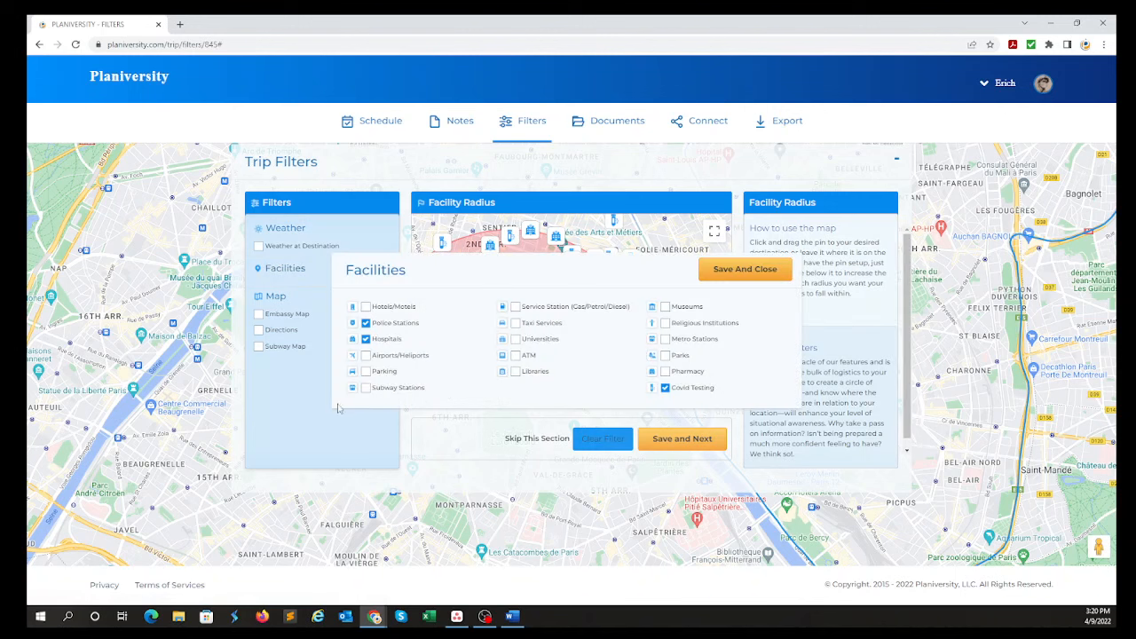
click(748, 271)
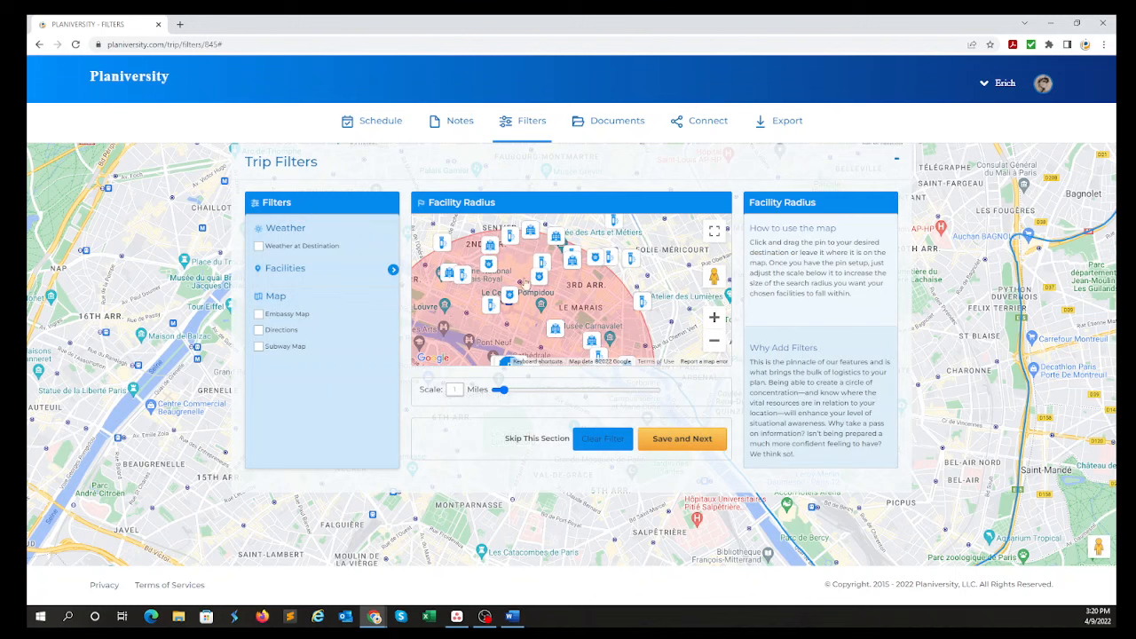
scroll(679, 324, down, 5)
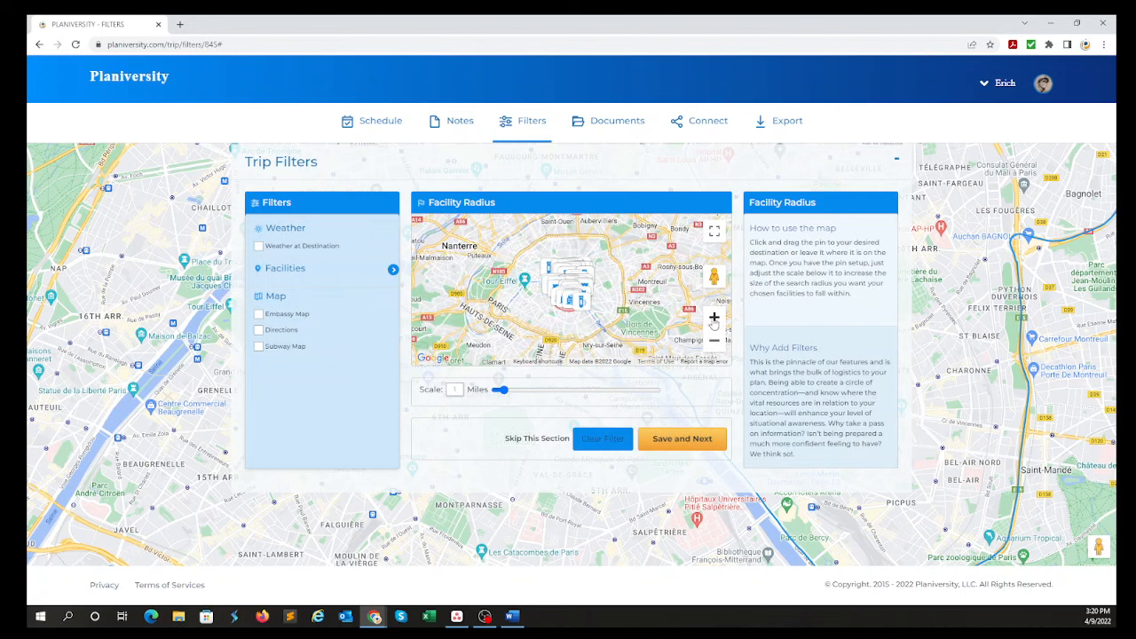
click(714, 318)
click(714, 317)
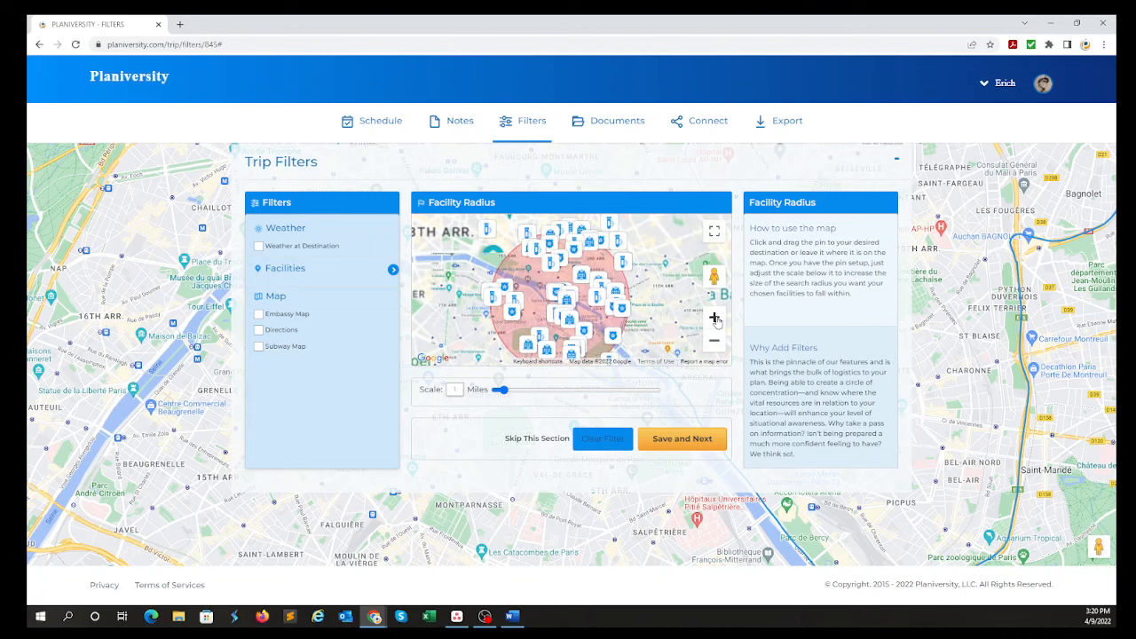
scroll(651, 313, up, 2)
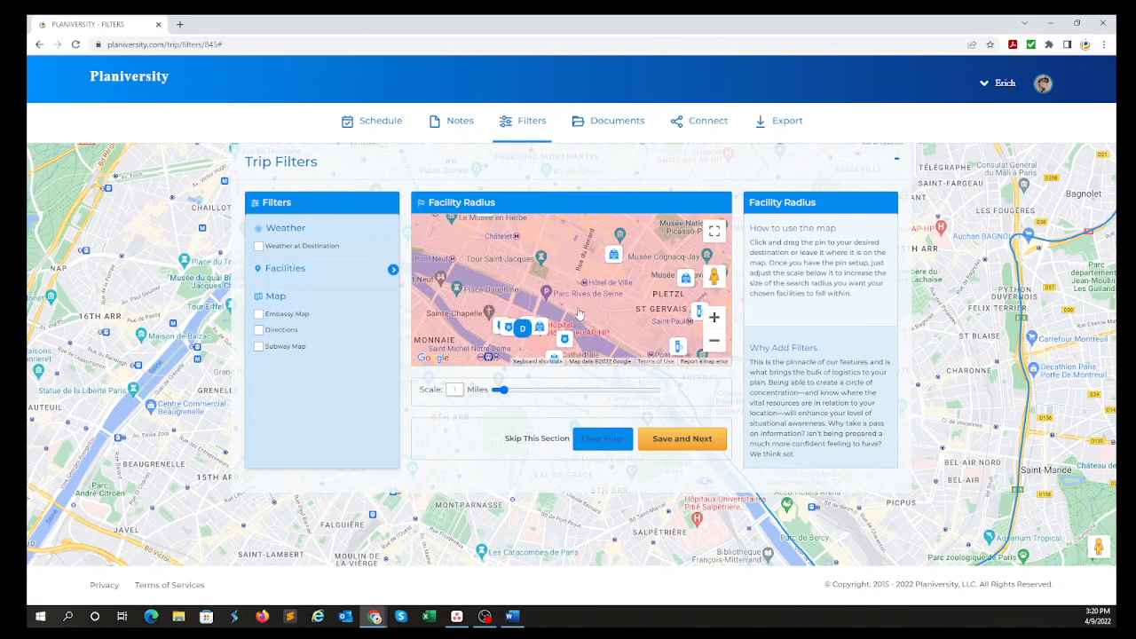
drag(583, 302, 600, 252)
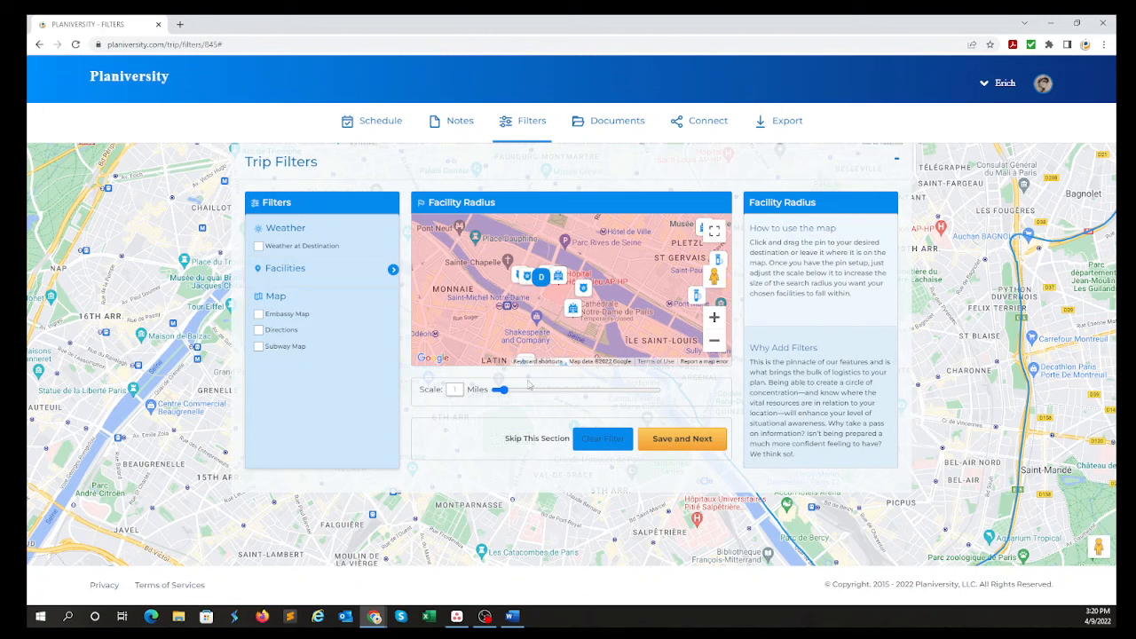
Enable the weather forecast at the destination and the embassy map in the trip filters.
click(259, 247)
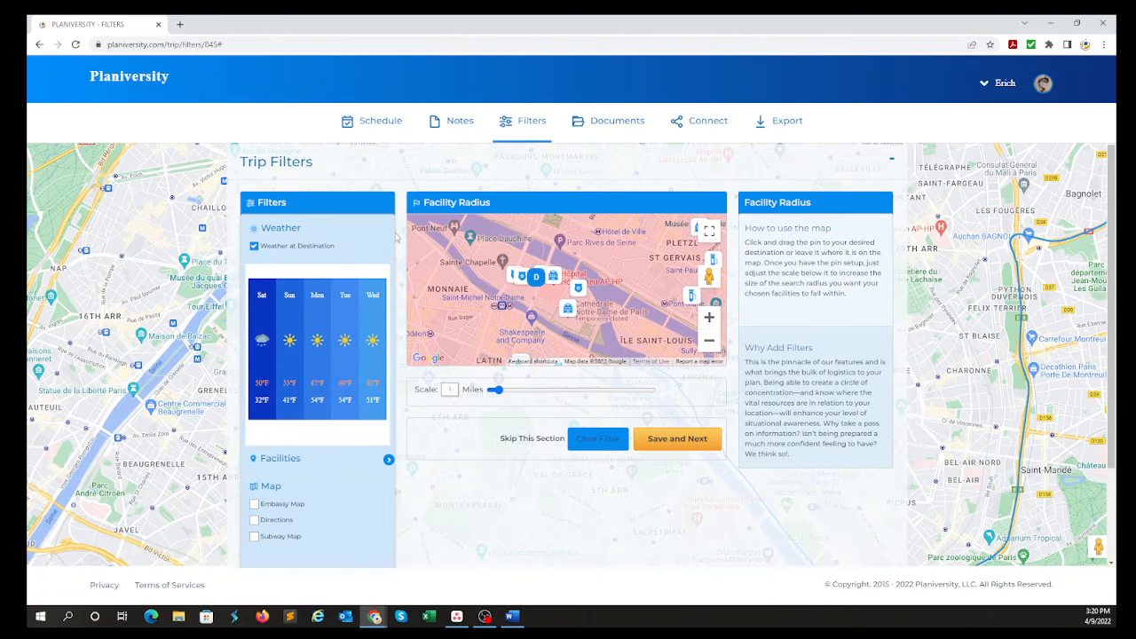
scroll(395, 240, down, 1)
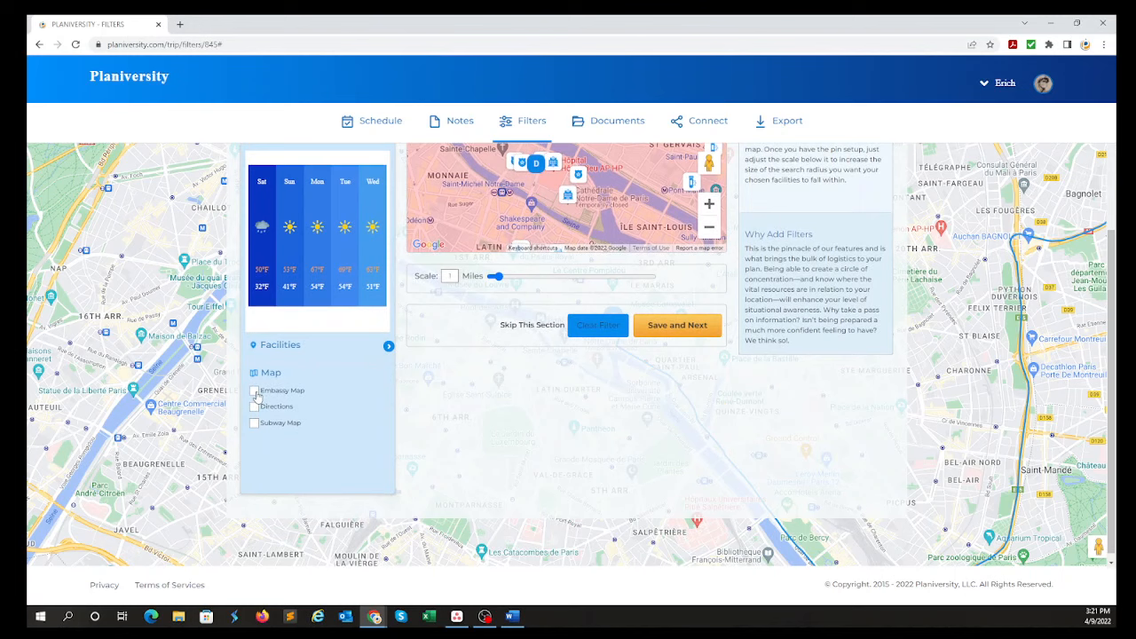
click(255, 393)
Browse the embassy list for the destination and mark only the Consulate of Mexico for the embassy map.
scroll(353, 445, down, 1)
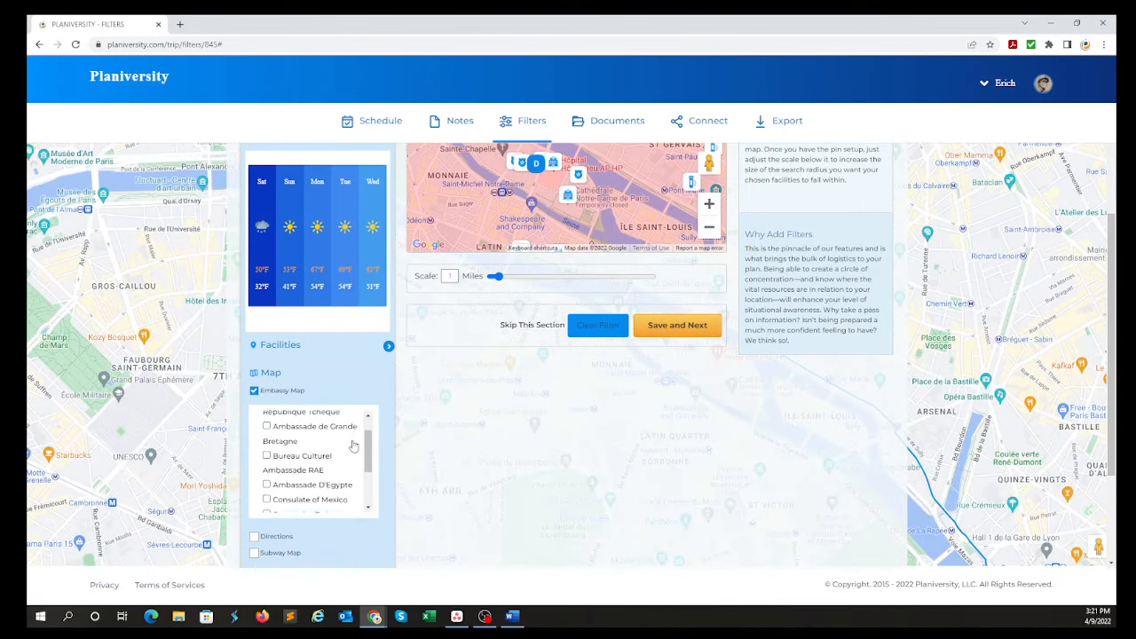
scroll(354, 446, down, 3)
scroll(327, 434, up, 3)
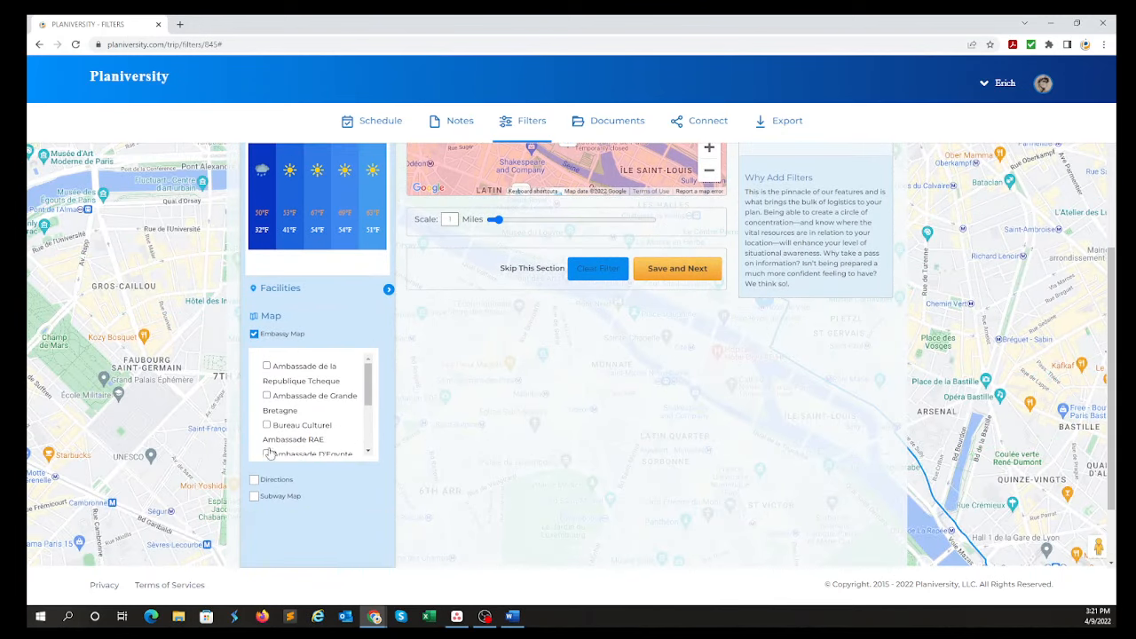
scroll(291, 417, up, 1)
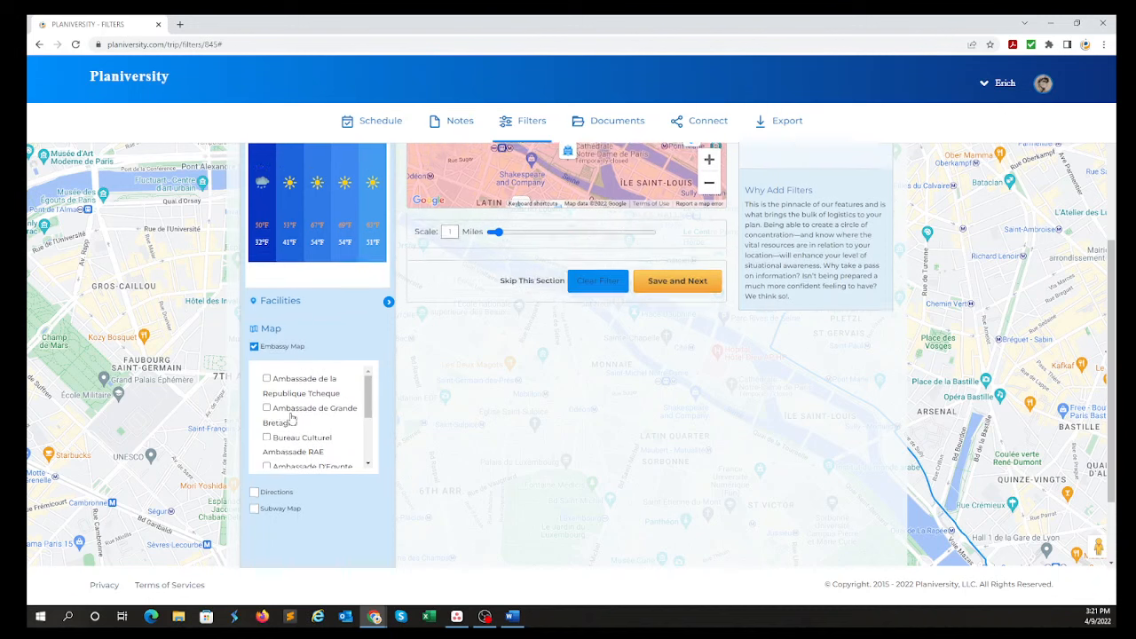
scroll(291, 417, up, 2)
scroll(284, 417, down, 4)
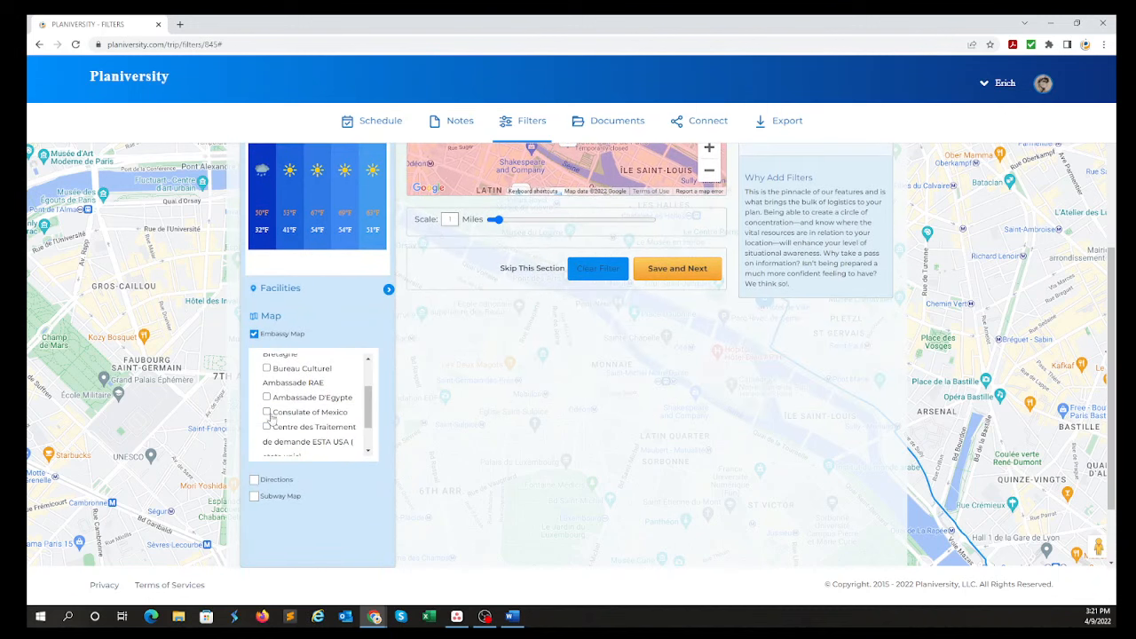
click(267, 396)
click(266, 412)
click(267, 397)
Enable directions in the trip filters, compare the suggested airport-to-Paris routes and choose the A1 route.
scroll(284, 435, down, 1)
click(254, 424)
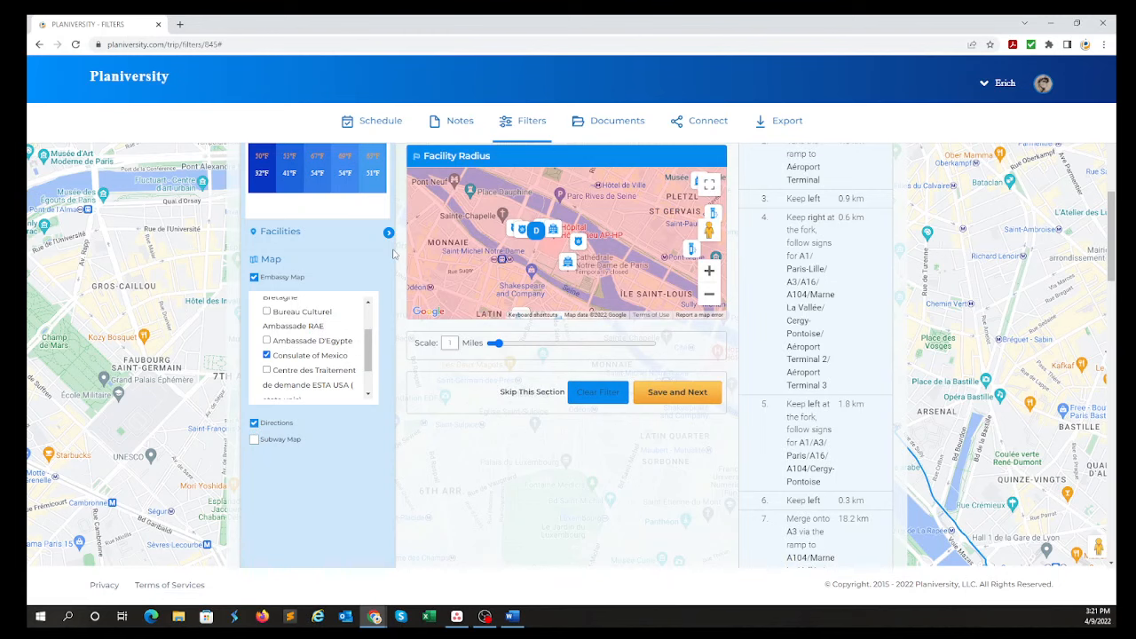
scroll(394, 255, up, 3)
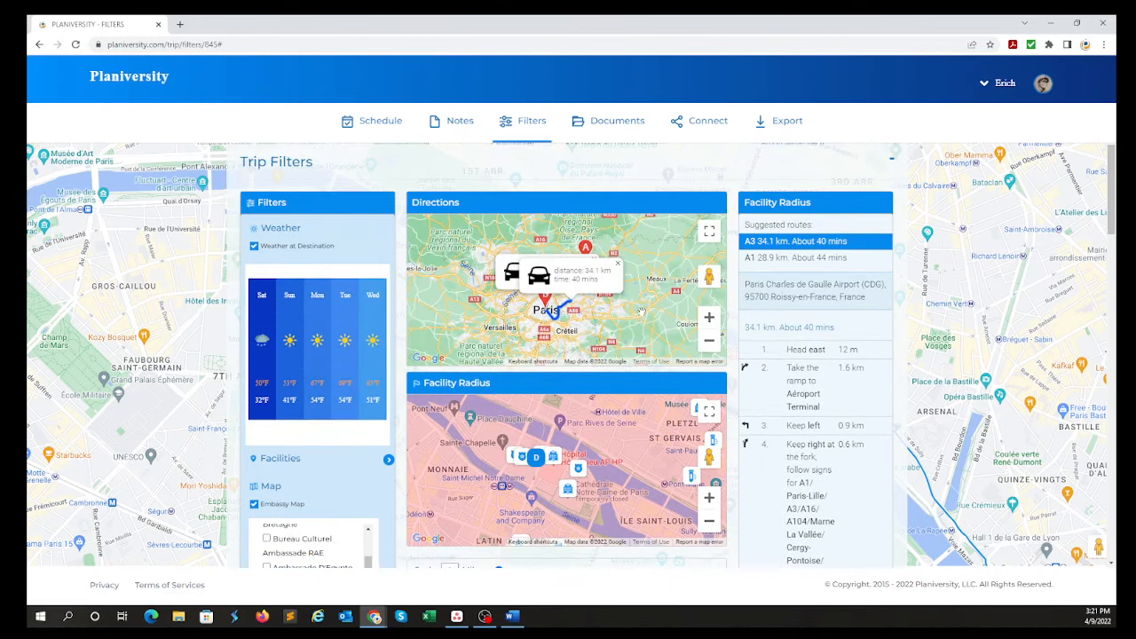
click(758, 258)
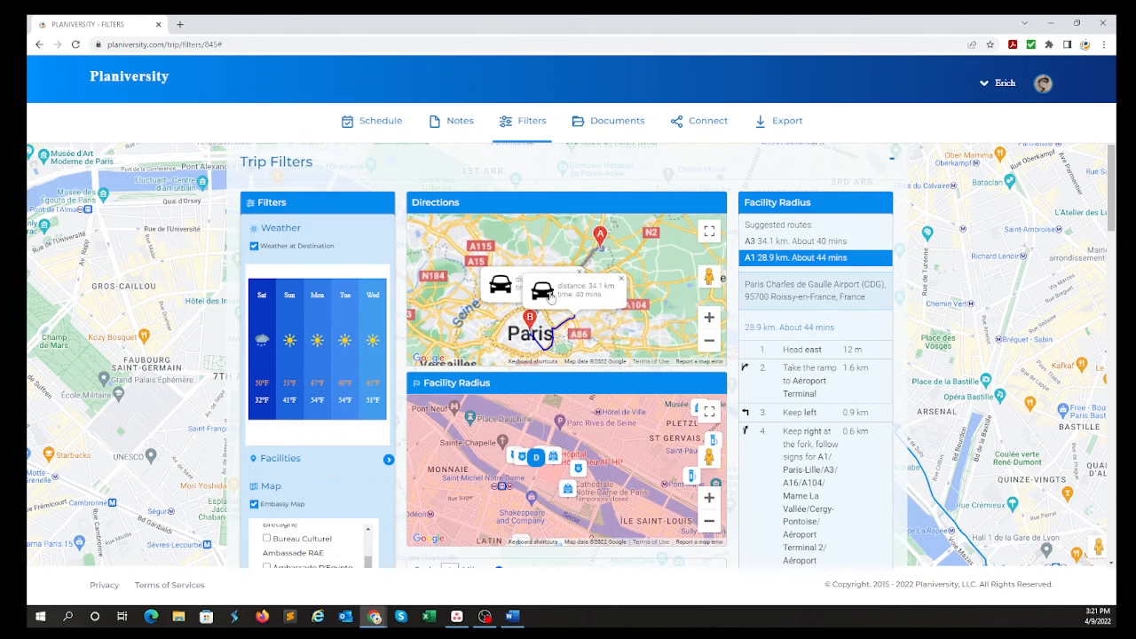
click(796, 241)
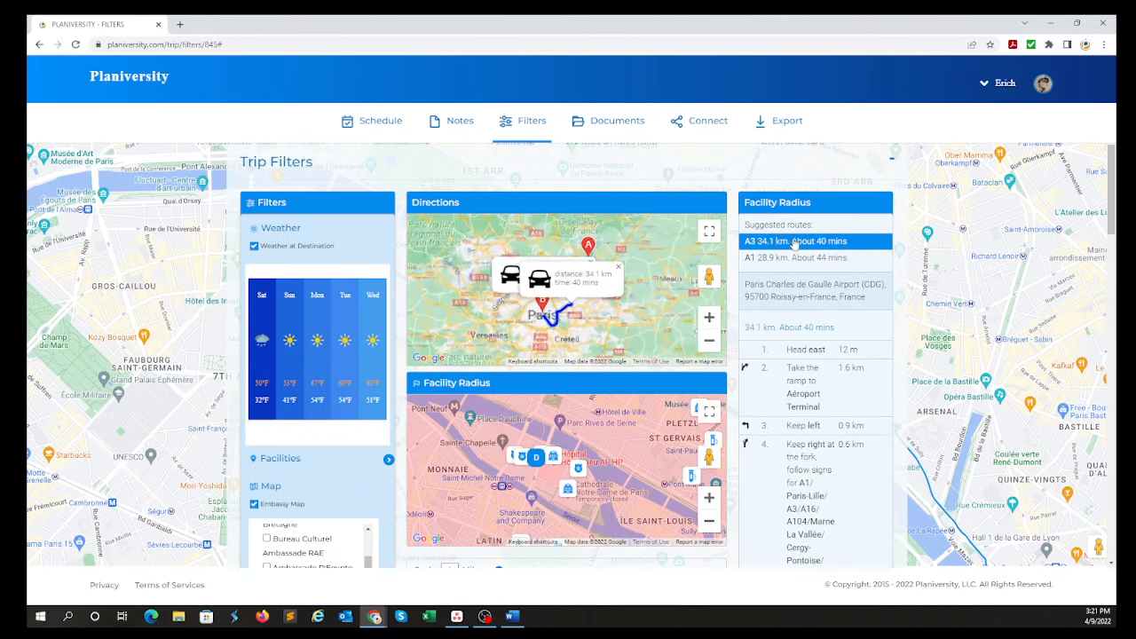
click(777, 258)
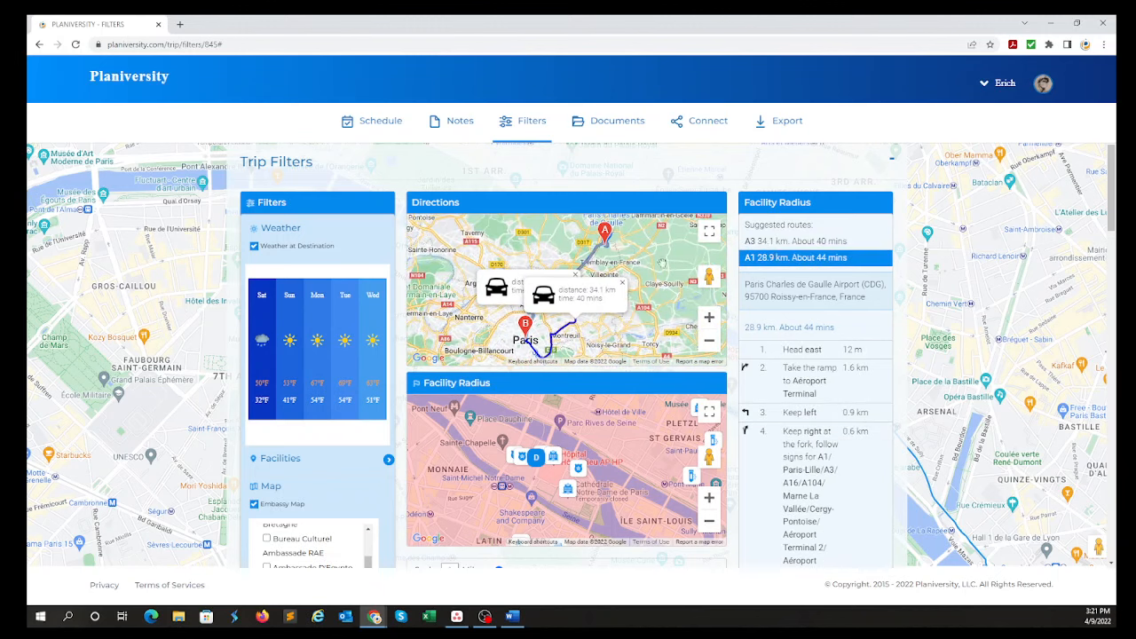
Enable the subway map and save the trip filters to continue to the travel documents.
scroll(266, 371, down, 5)
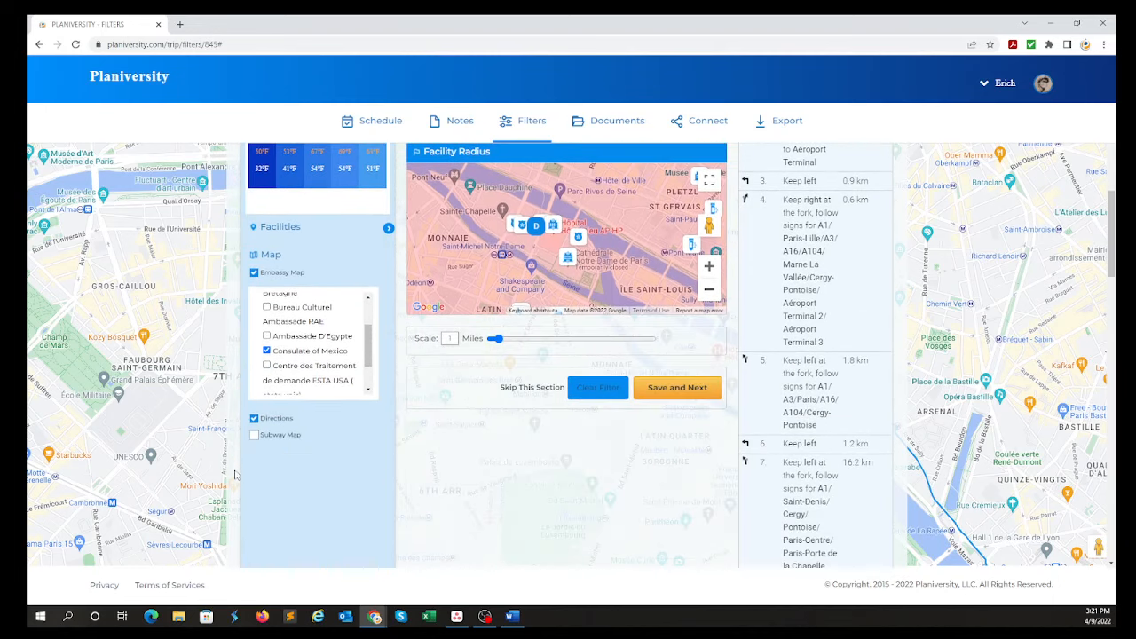
scroll(266, 371, up, 2)
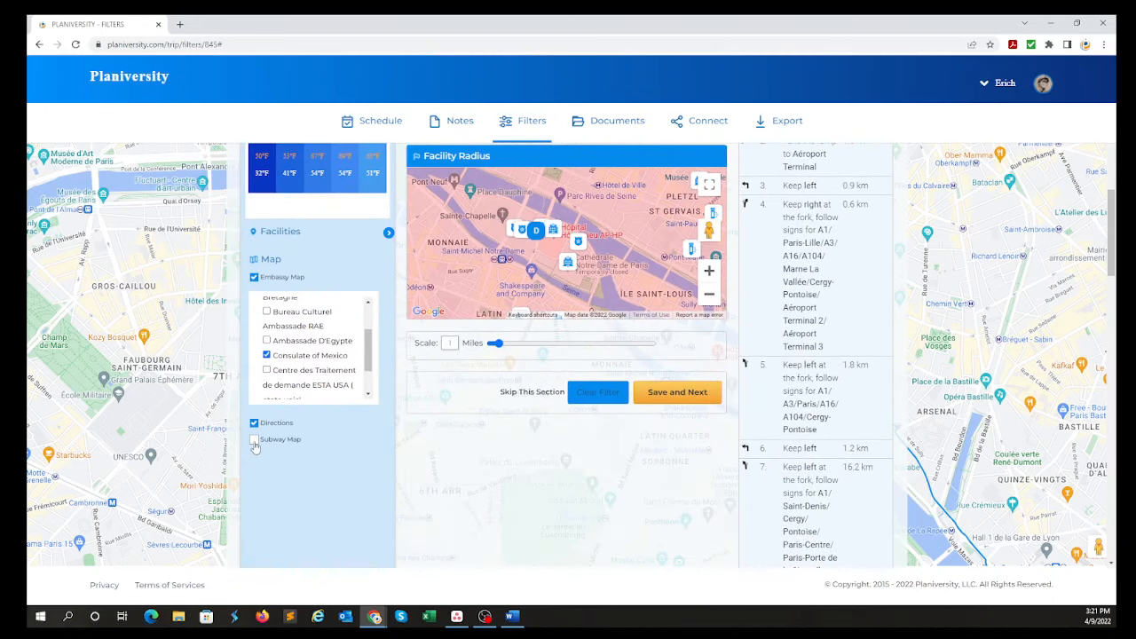
click(254, 441)
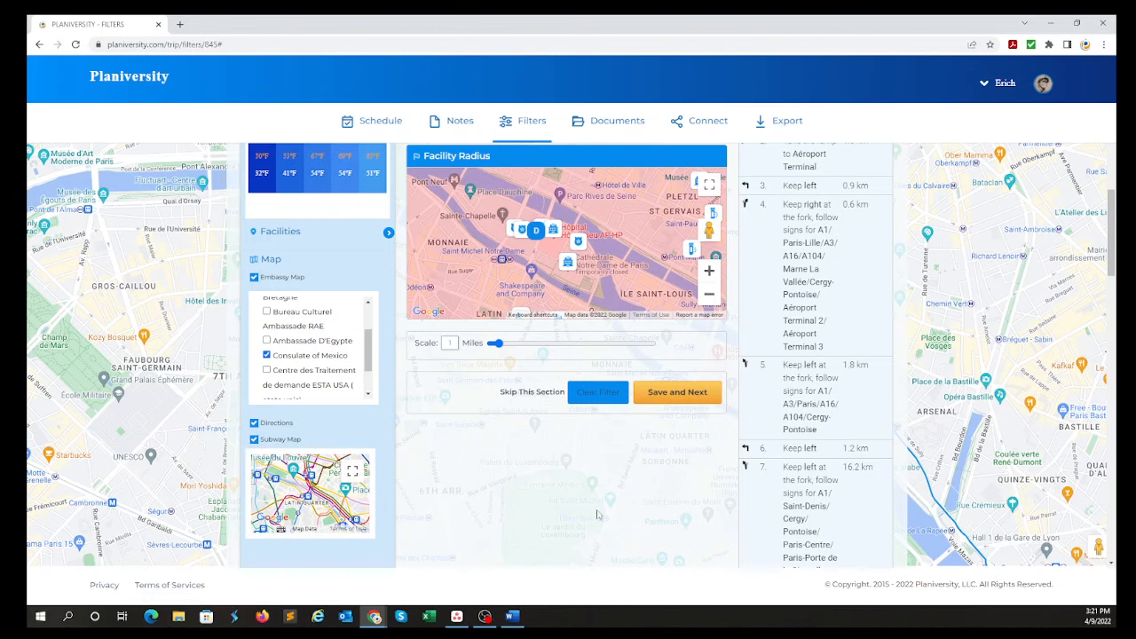
scroll(459, 501, up, 3)
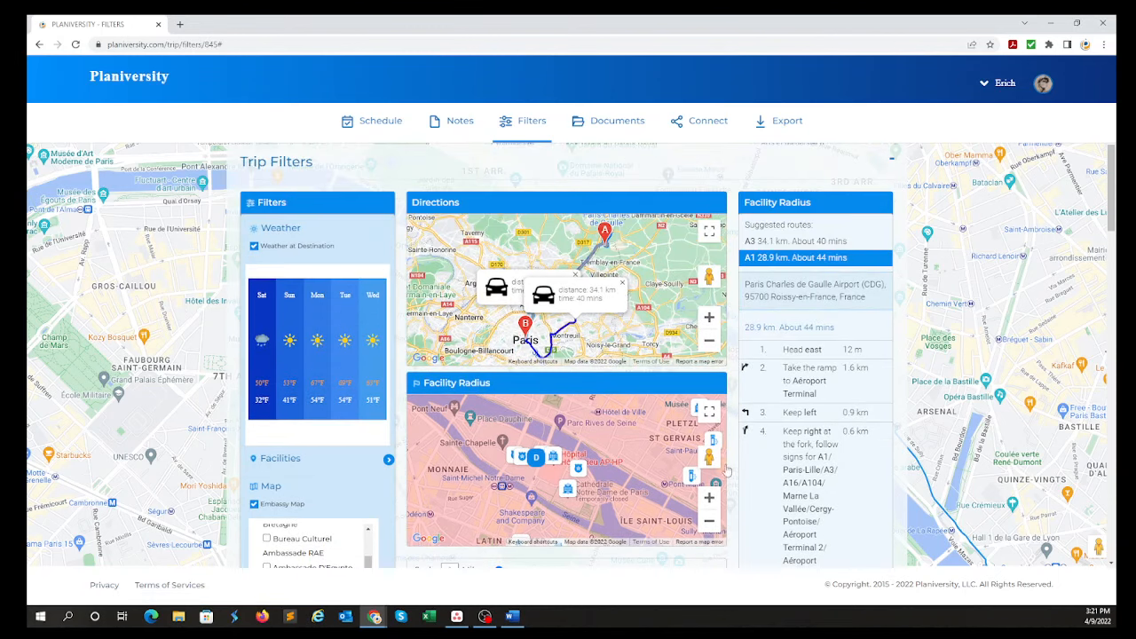
scroll(726, 470, down, 3)
click(669, 406)
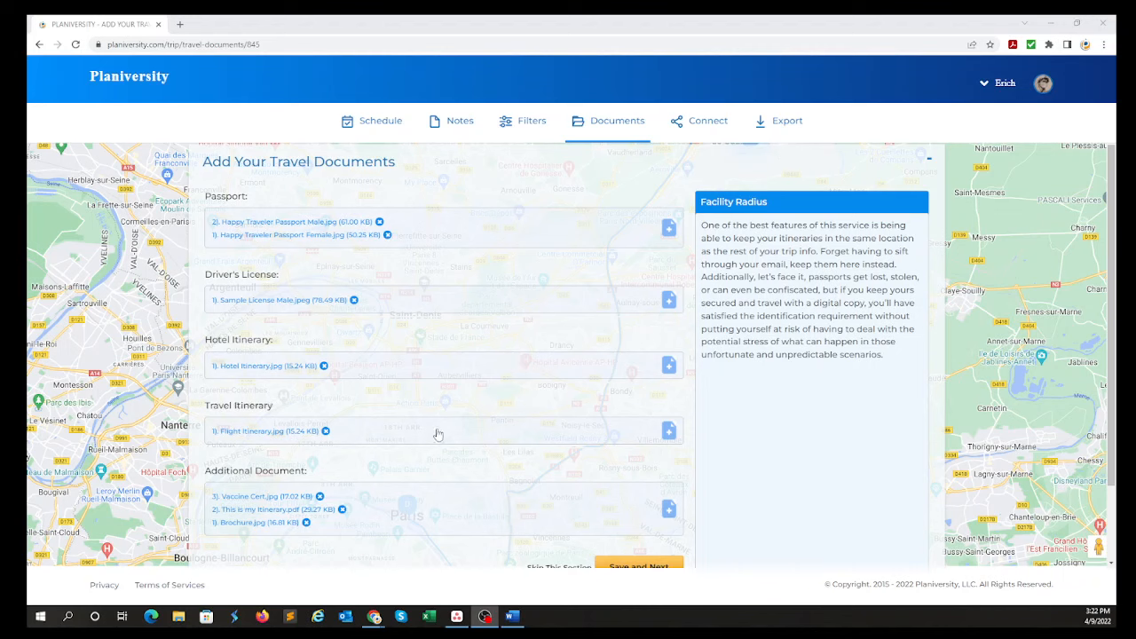
Check the uploaded passport, license, itinerary and additional files, and save the travel documents to continue to the employee section.
scroll(394, 435, down, 2)
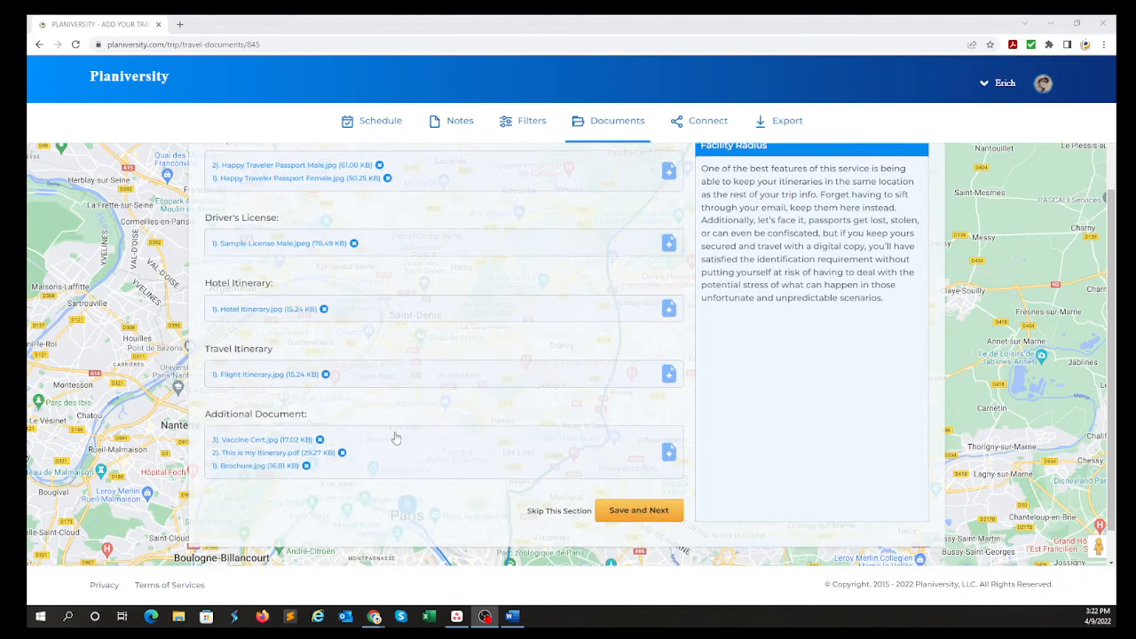
scroll(402, 432, up, 2)
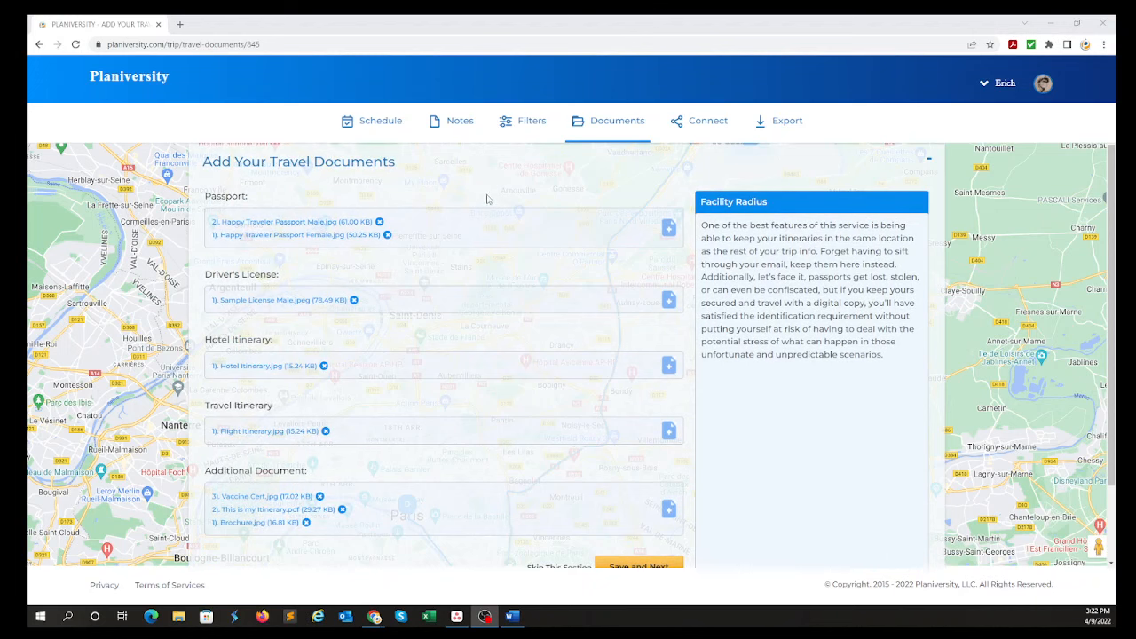
scroll(490, 200, down, 2)
click(630, 477)
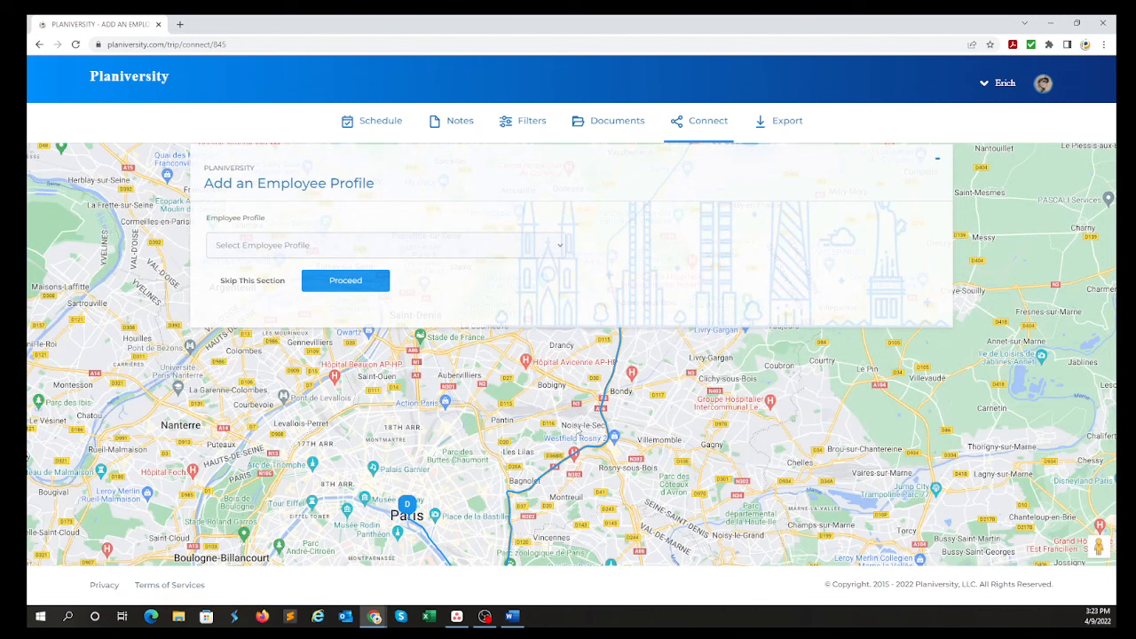
Add the last listed employee's profile to the trip and proceed to the export section.
click(449, 250)
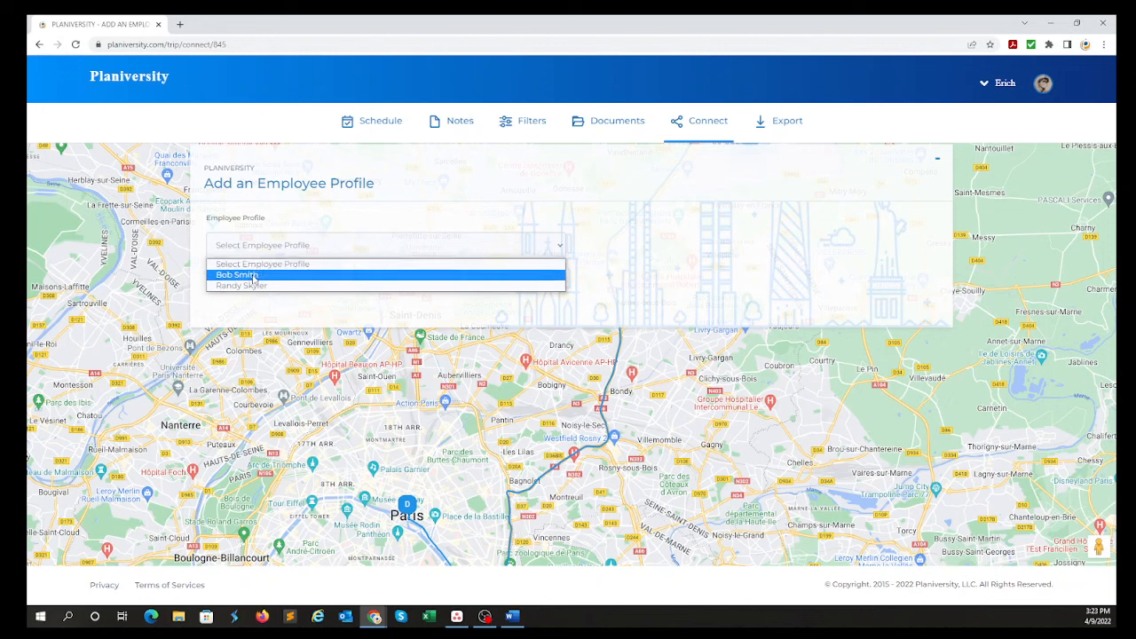
click(290, 287)
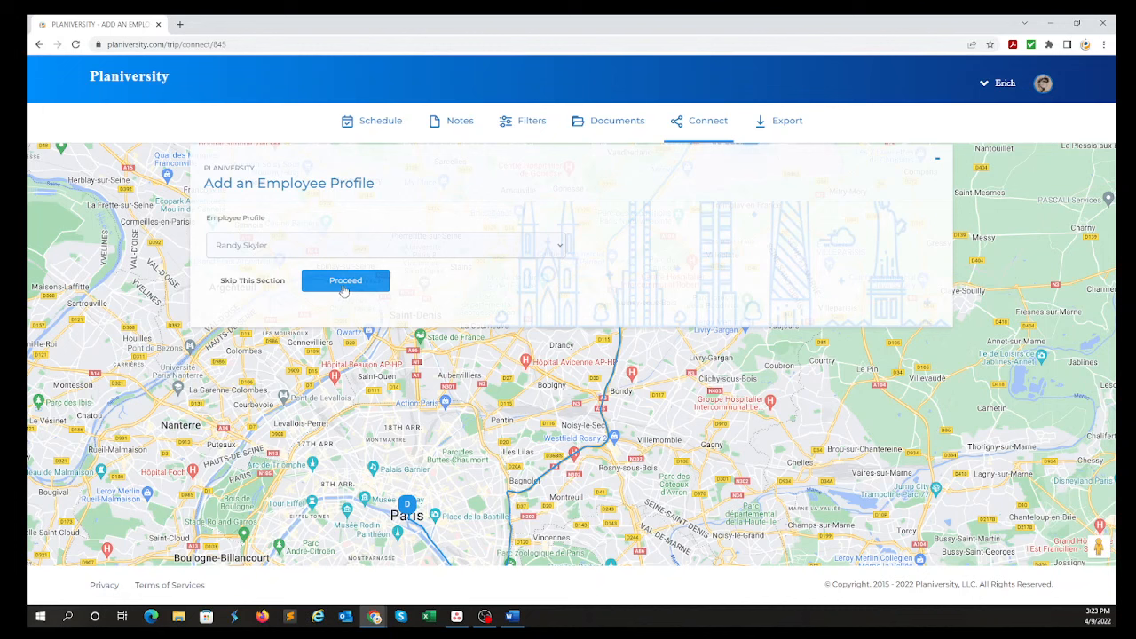
click(345, 280)
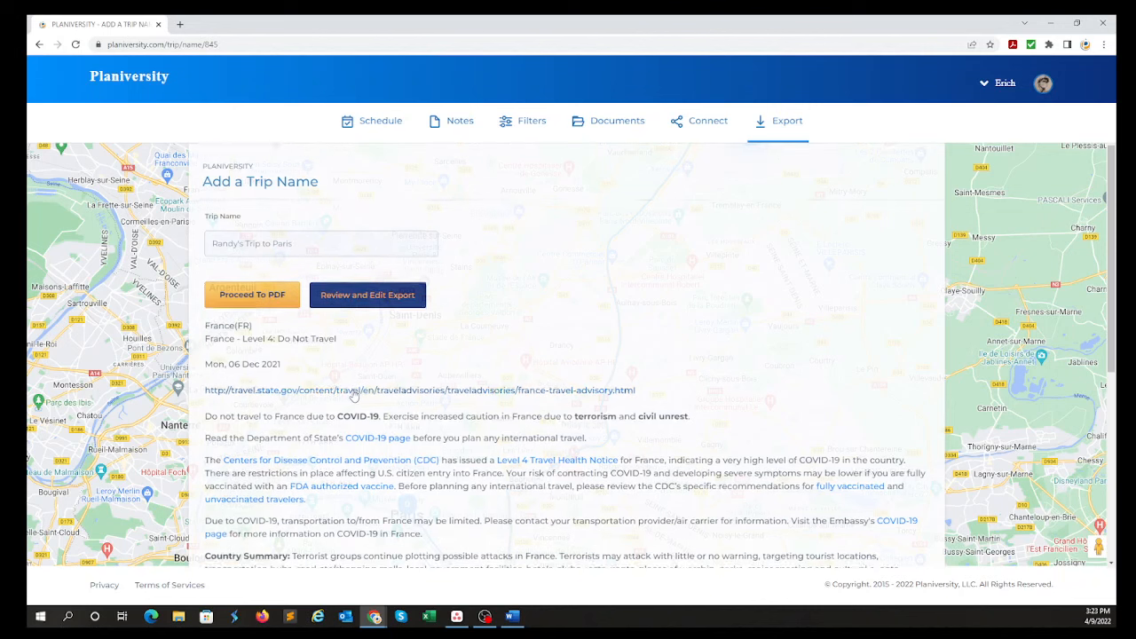
Read through the State Department travel advisory for France, including its COVID-19, country summary and precaution sections.
scroll(390, 311, down, 4)
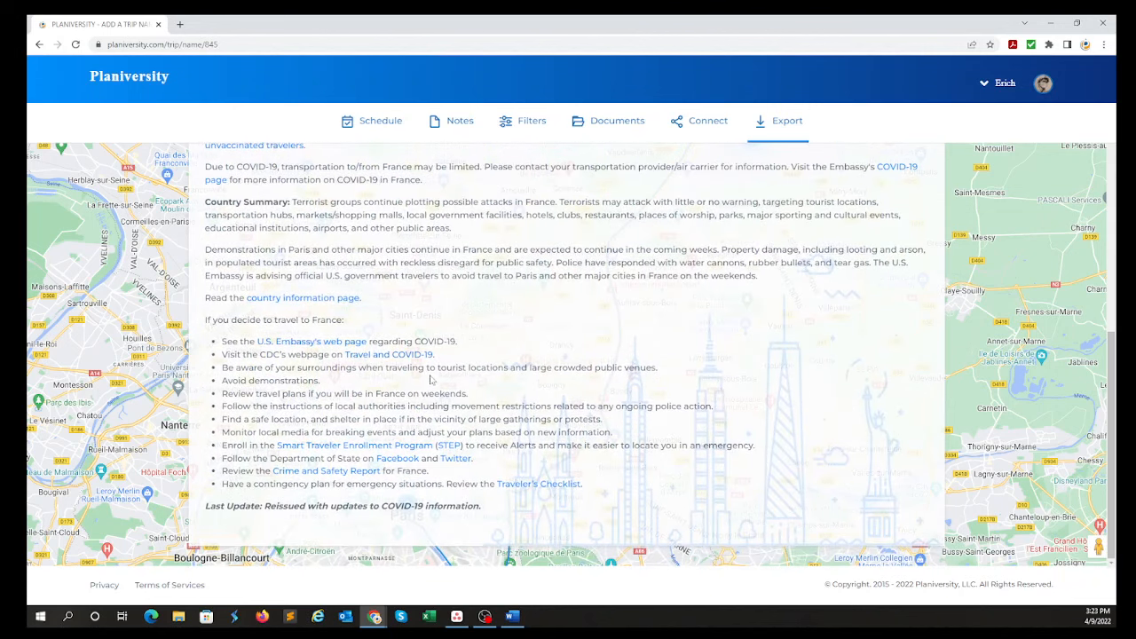
scroll(427, 379, up, 4)
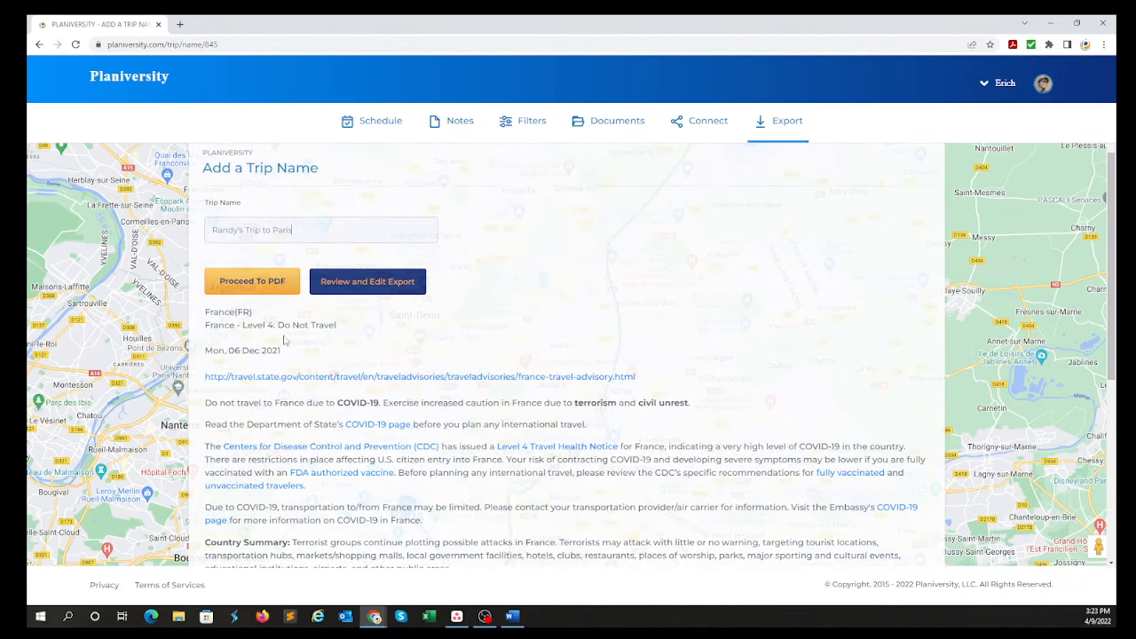
scroll(424, 350, down, 2)
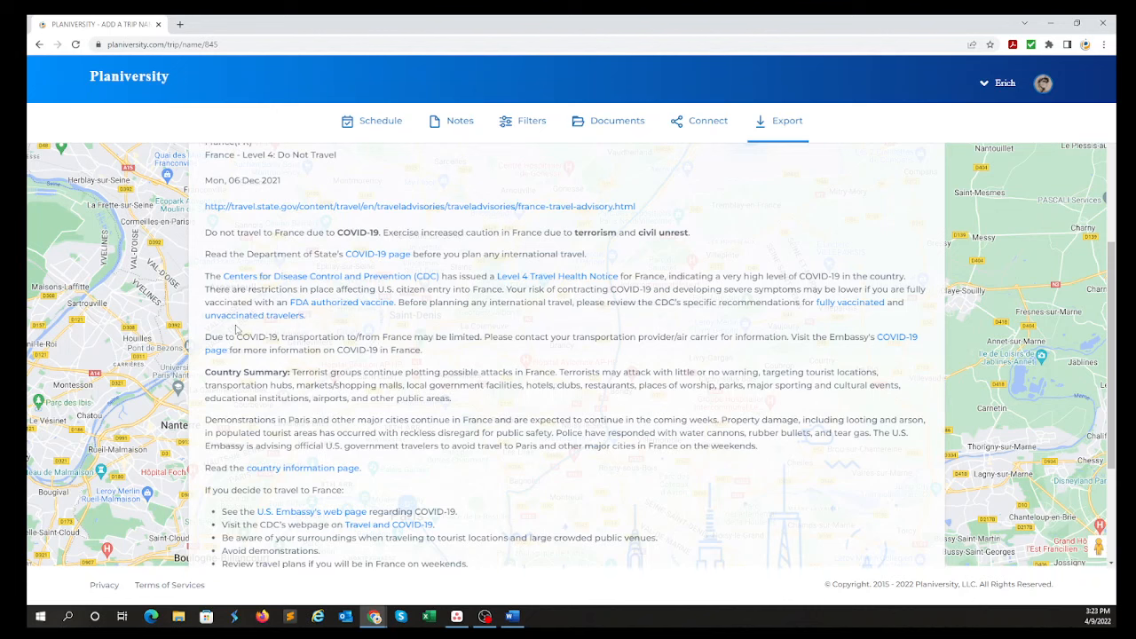
scroll(338, 266, down, 2)
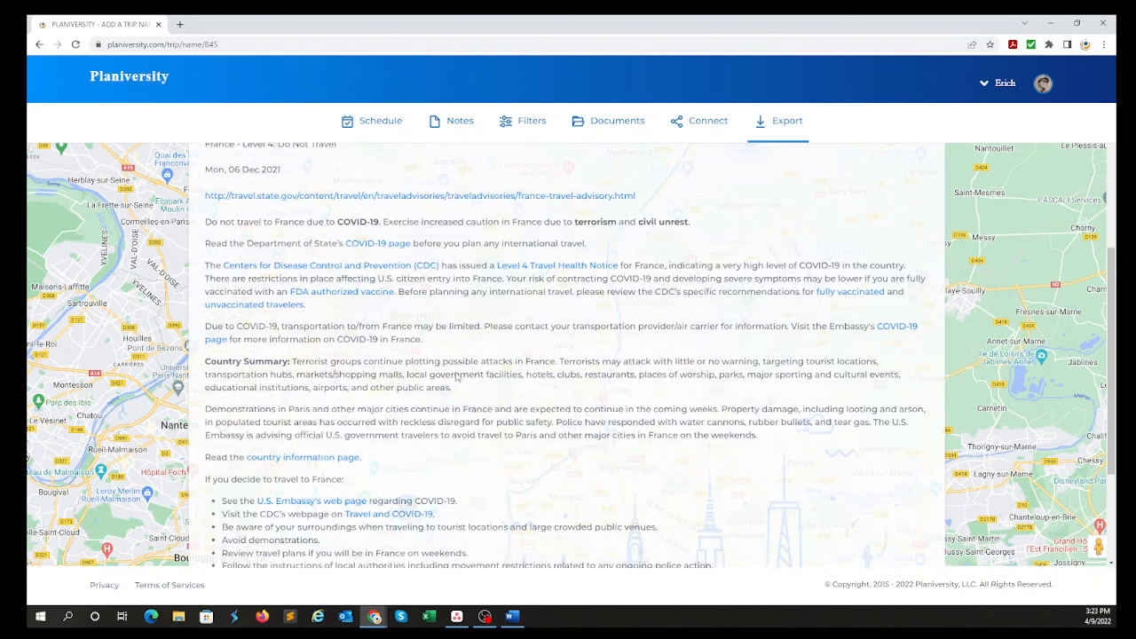
scroll(378, 405, up, 4)
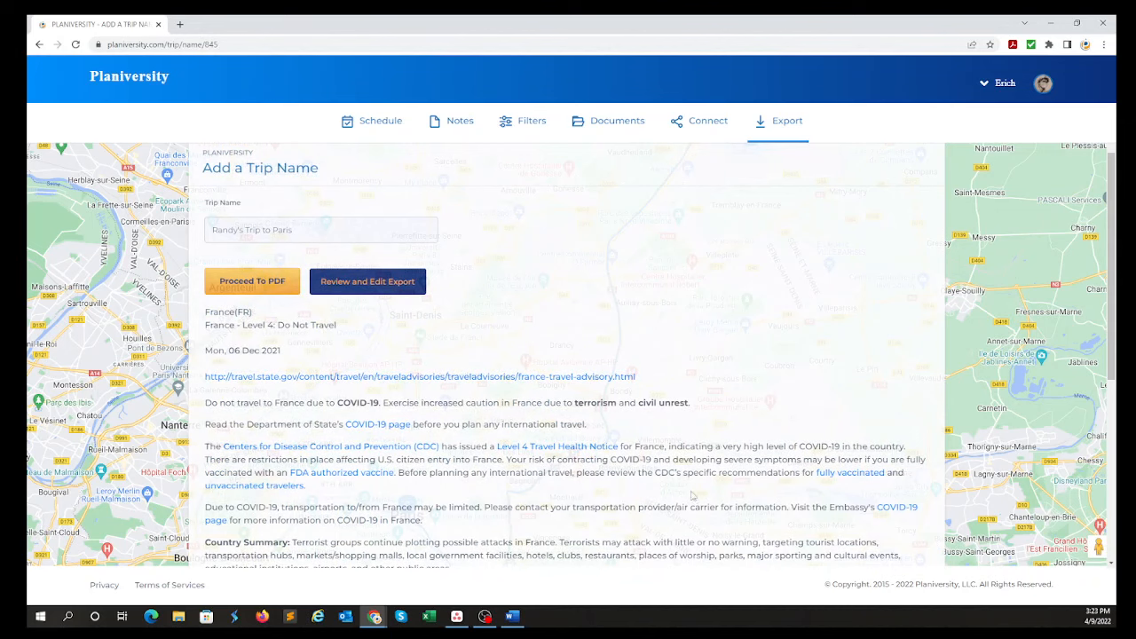
scroll(461, 427, down, 1)
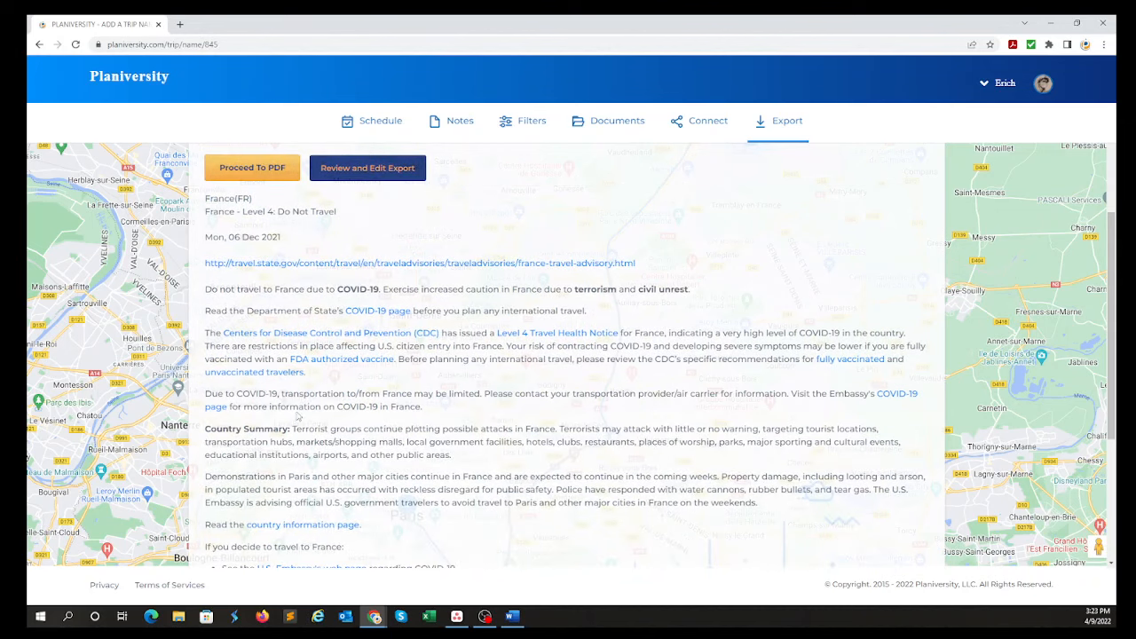
scroll(765, 501, up, 1)
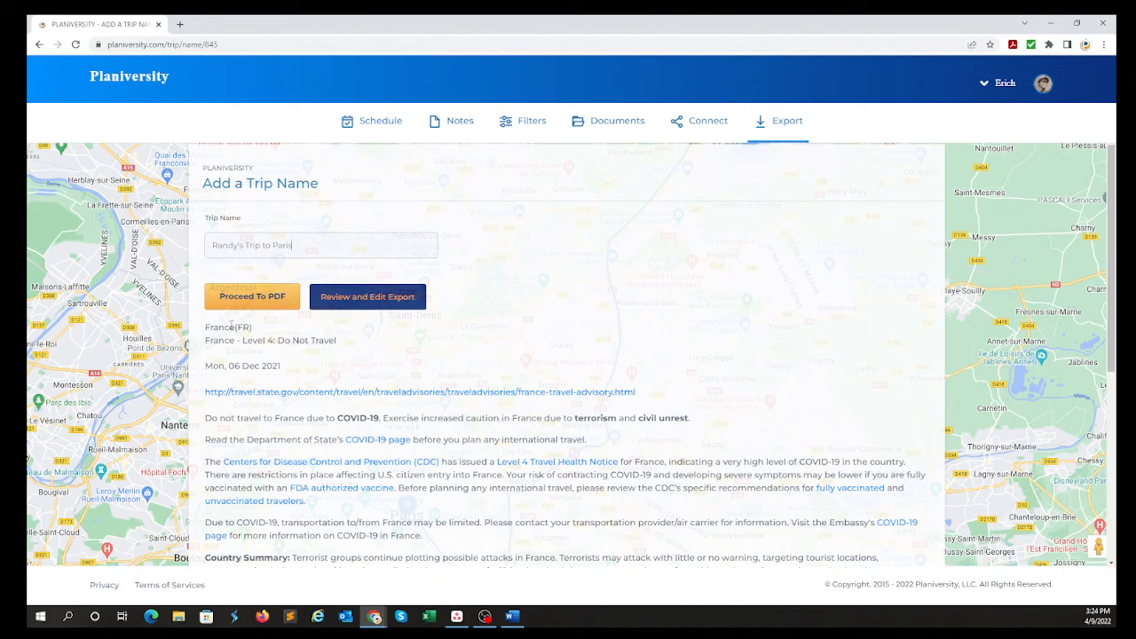
scroll(406, 290, down, 2)
scroll(407, 290, up, 1)
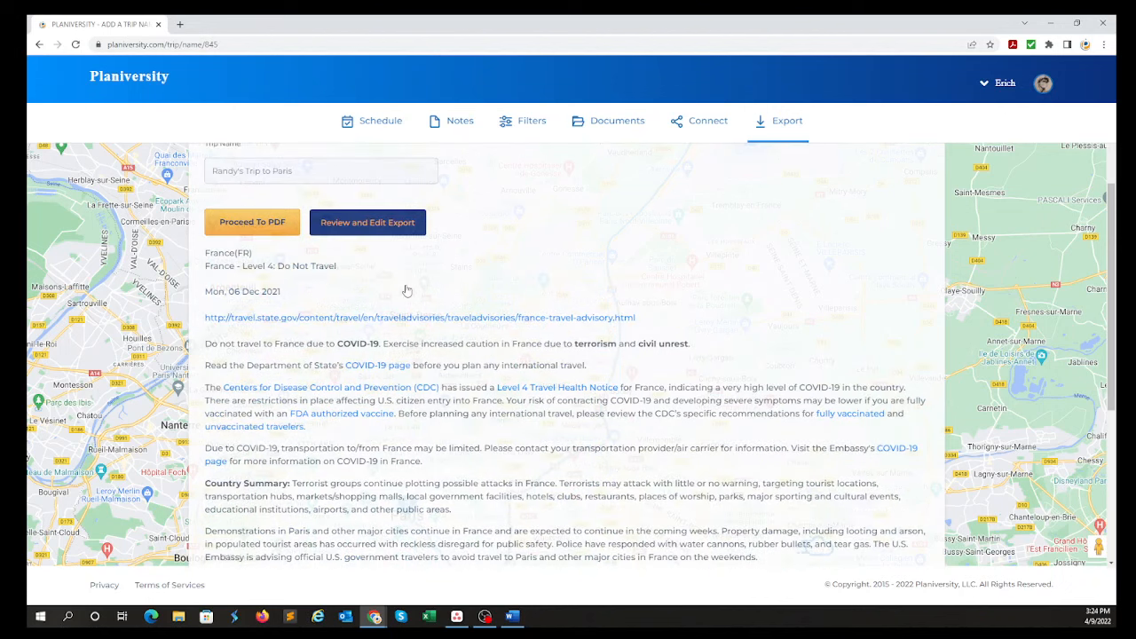
Open the export review, look through the listed documents, reminders and notes, and delete the note about buying flowers.
scroll(406, 290, up, 1)
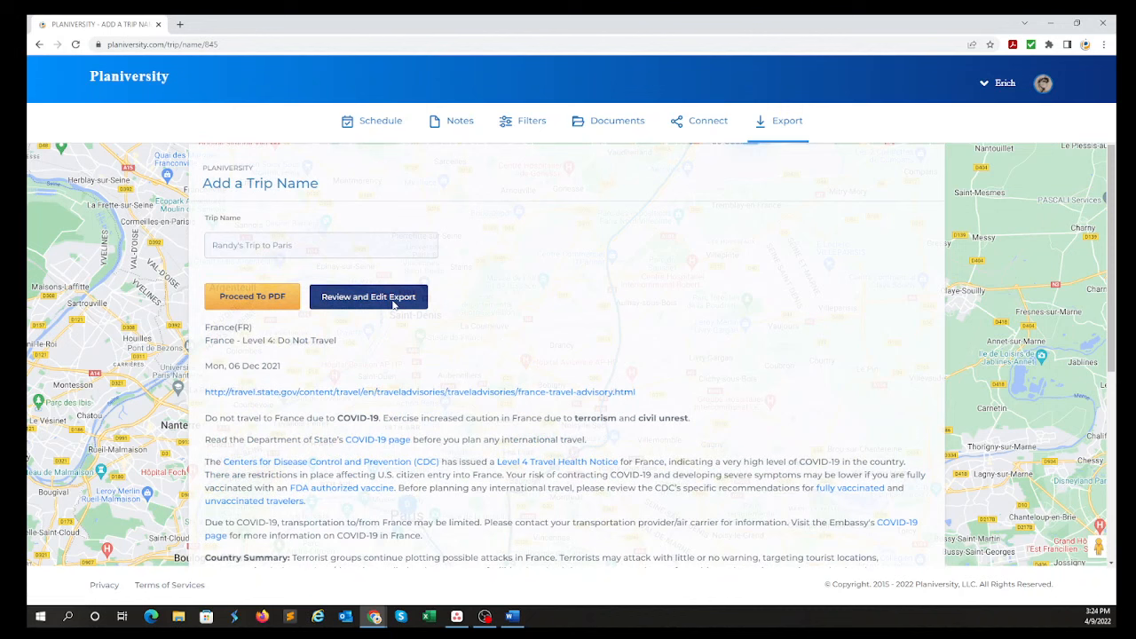
scroll(710, 305, down, 3)
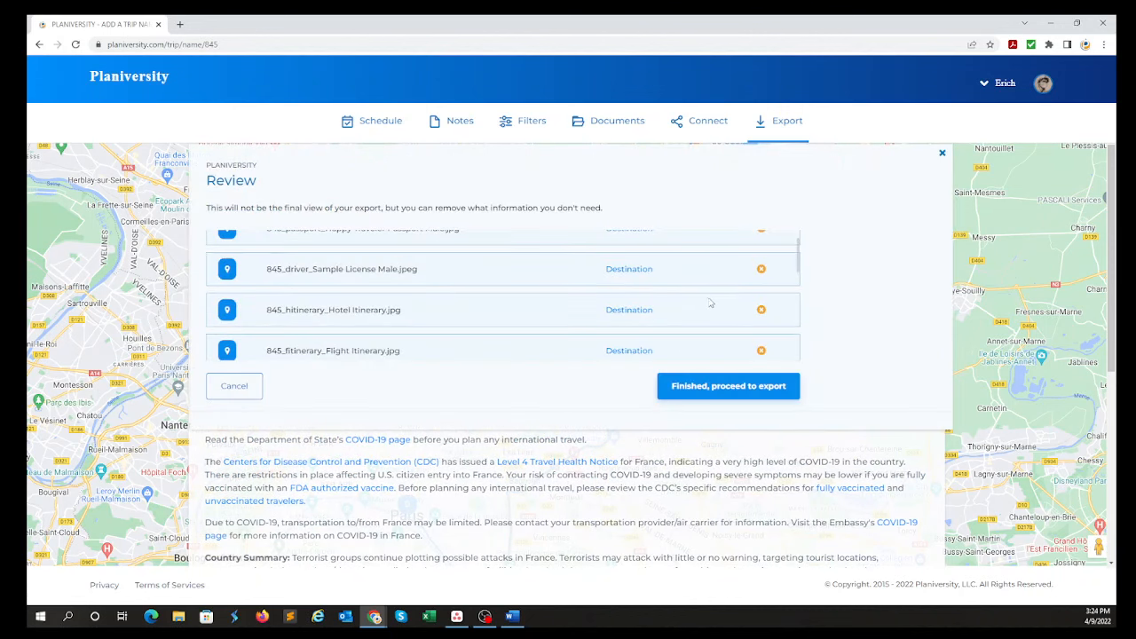
scroll(490, 305, down, 1)
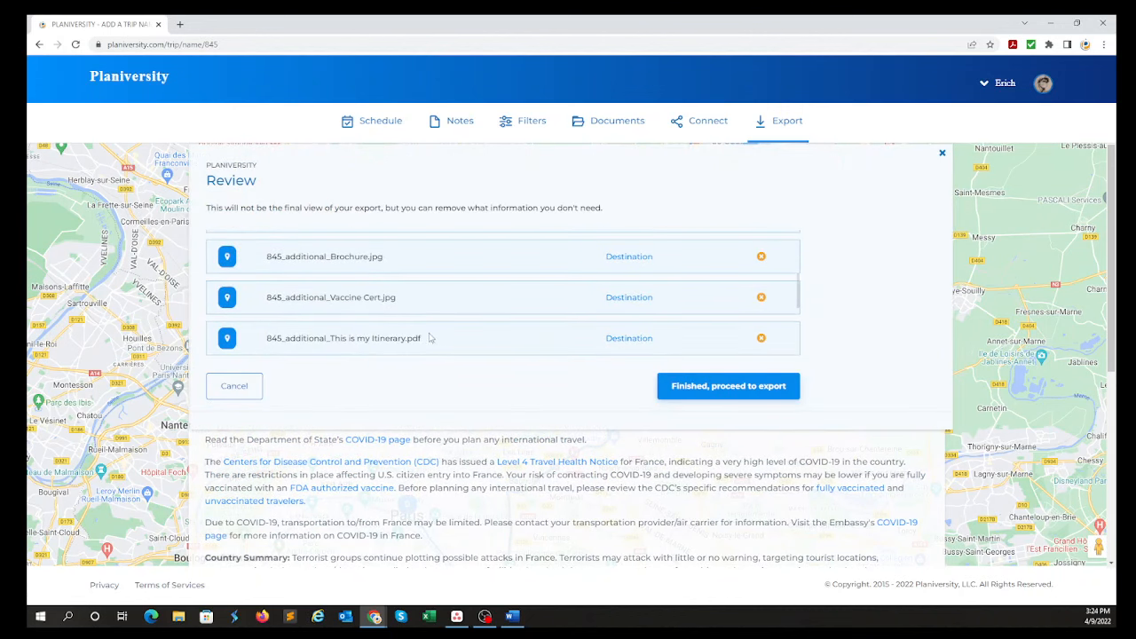
scroll(429, 338, down, 4)
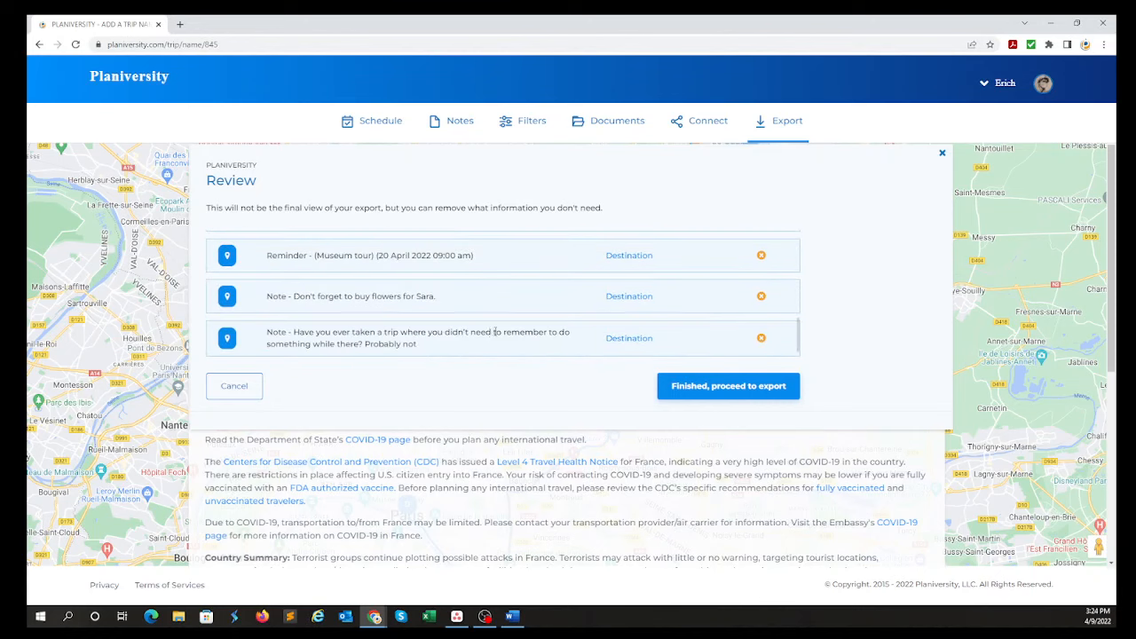
scroll(488, 337, down, 1)
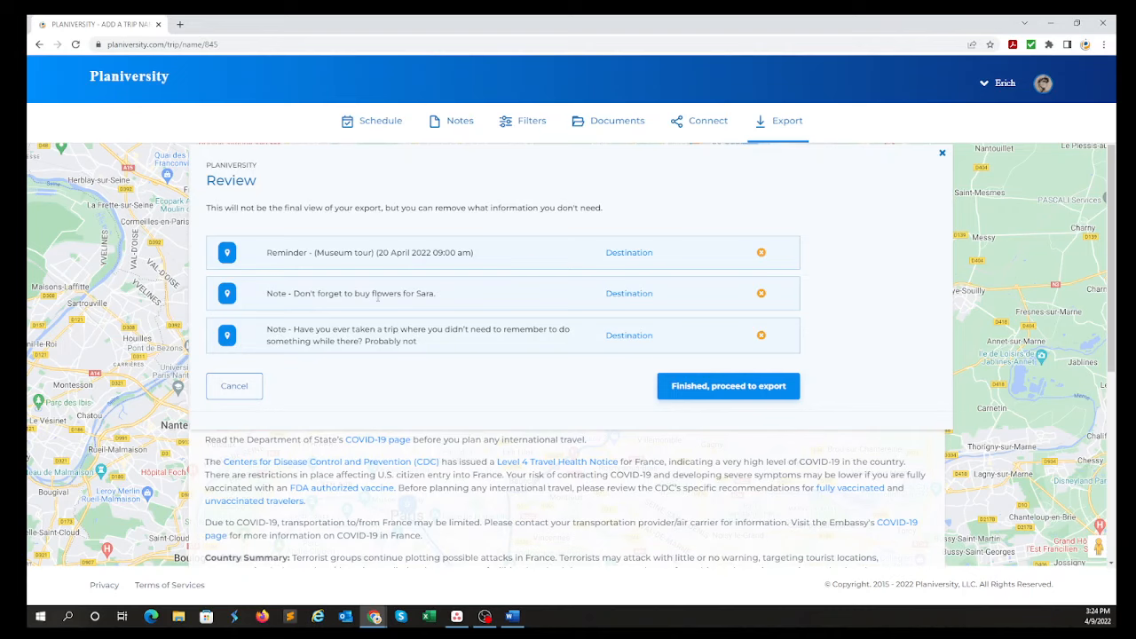
click(760, 293)
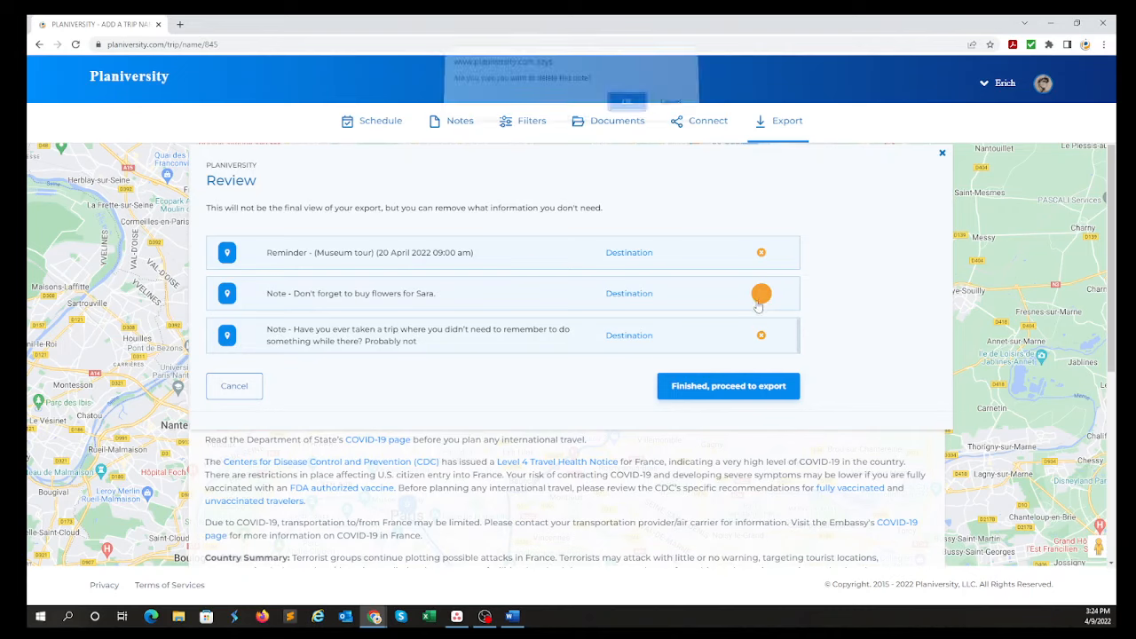
click(626, 109)
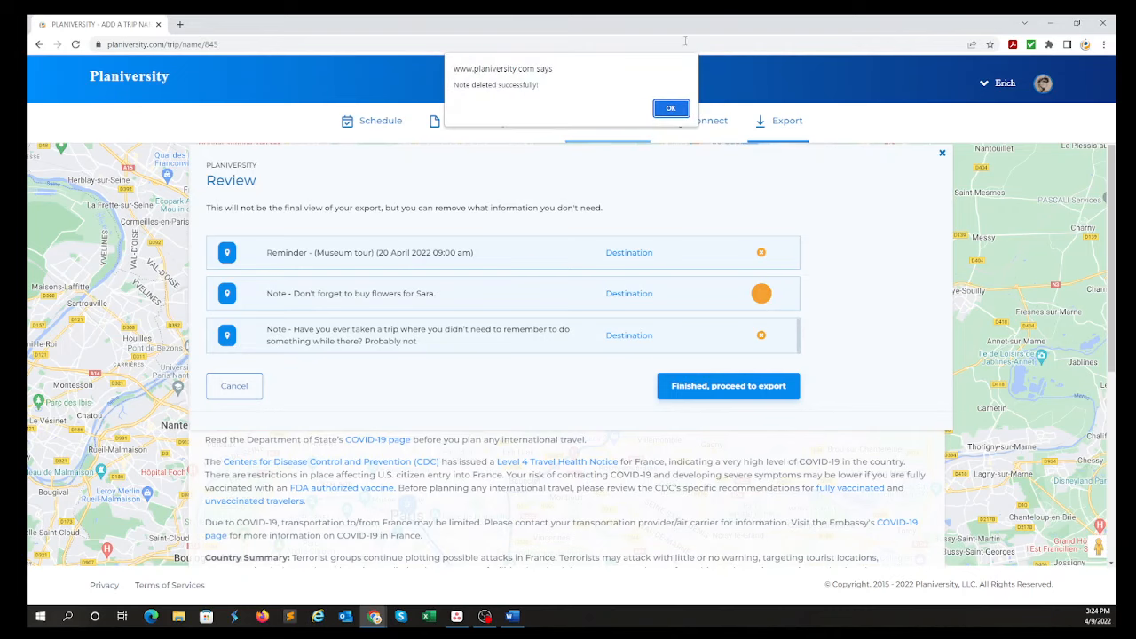
Acknowledge the note deletion and proceed with the selected employee profile to return to the trip's export section.
click(673, 109)
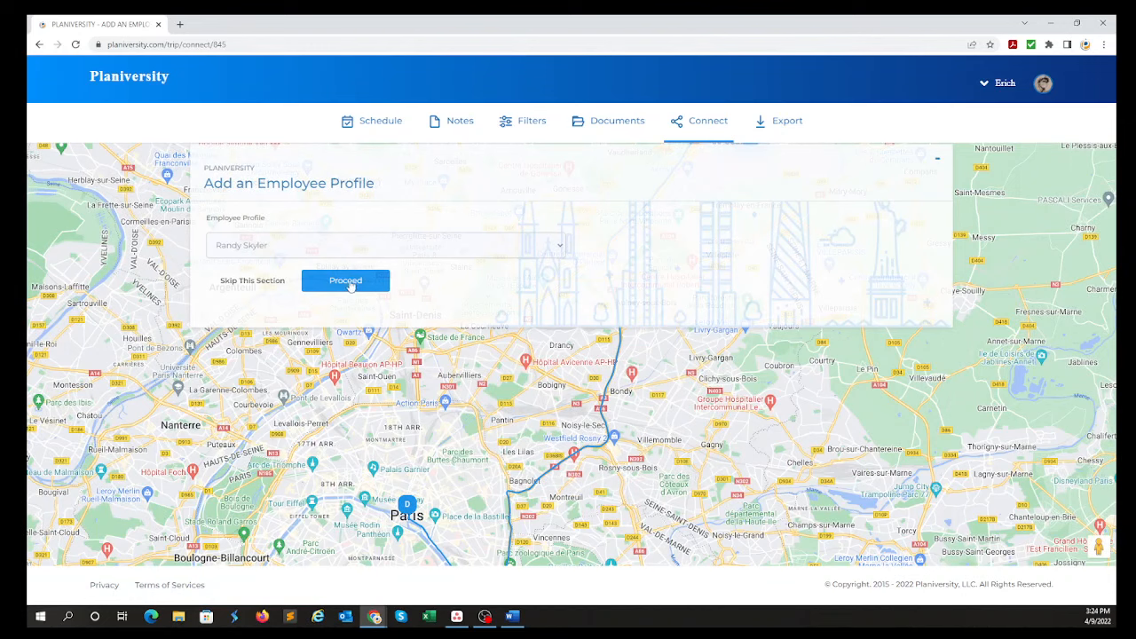
click(348, 281)
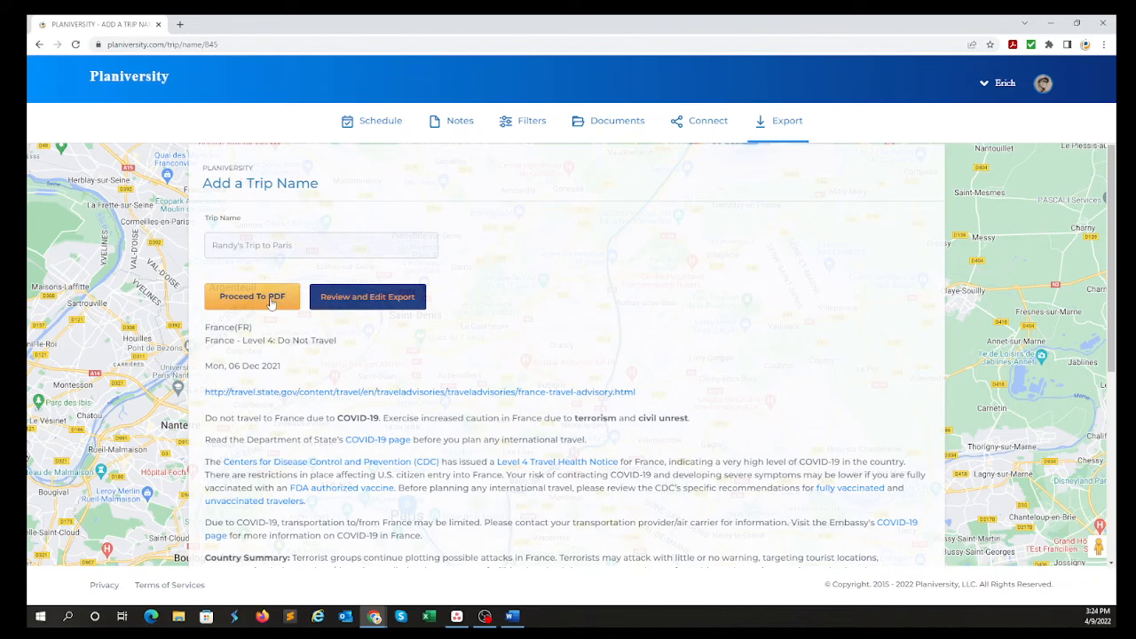
Reopen the incomplete April 15 trip plan from the home dashboard and look through its export section, including the France travel advisory.
click(153, 78)
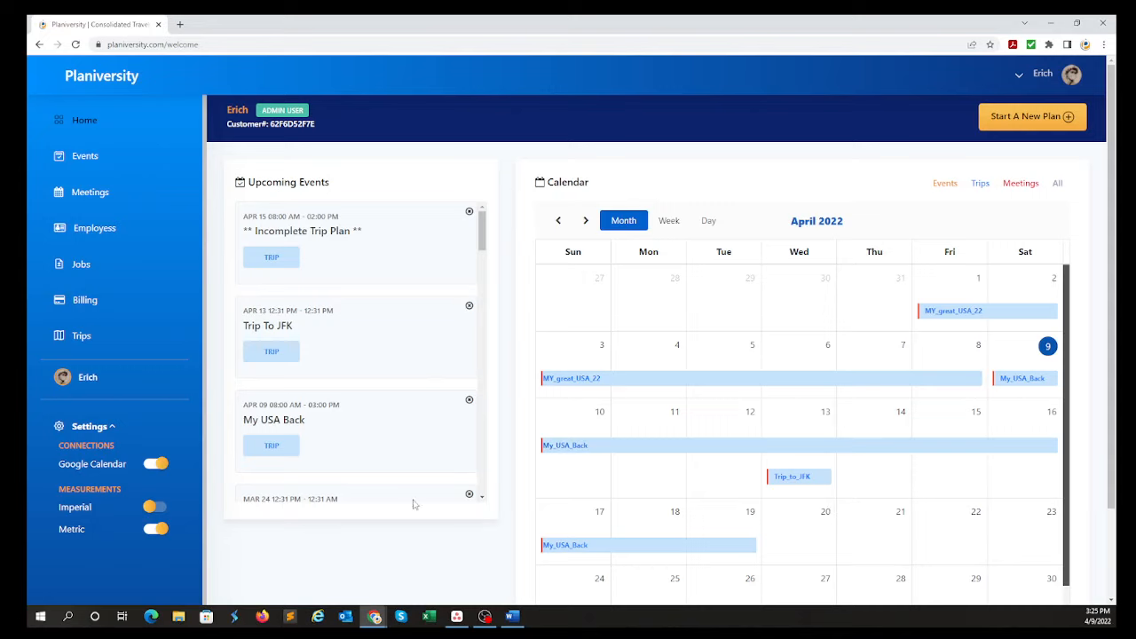
click(331, 233)
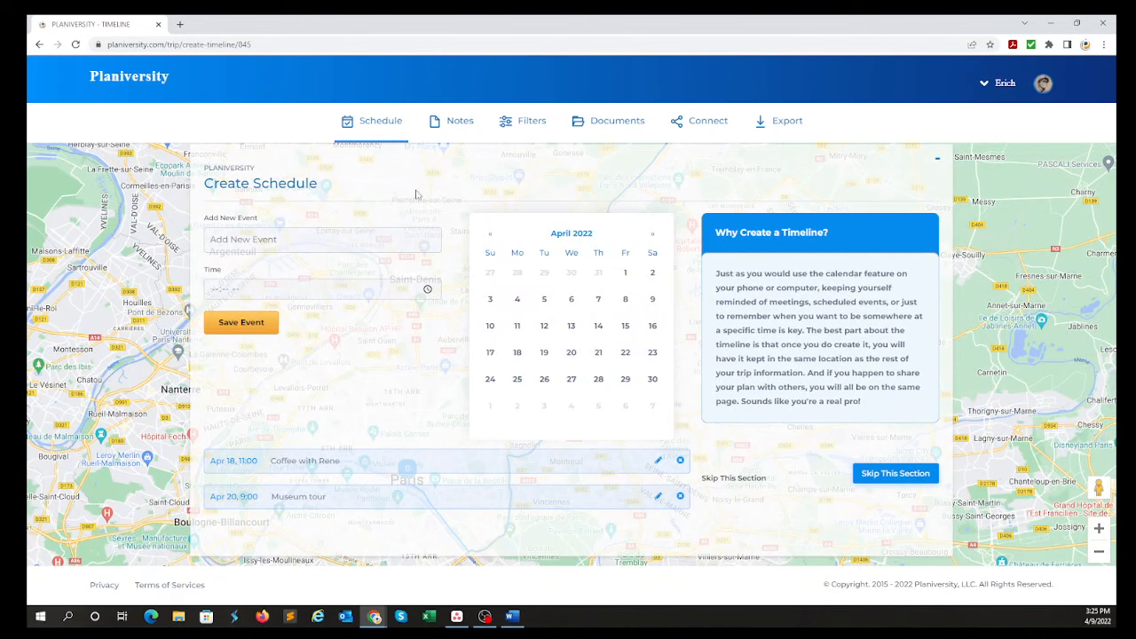
click(783, 125)
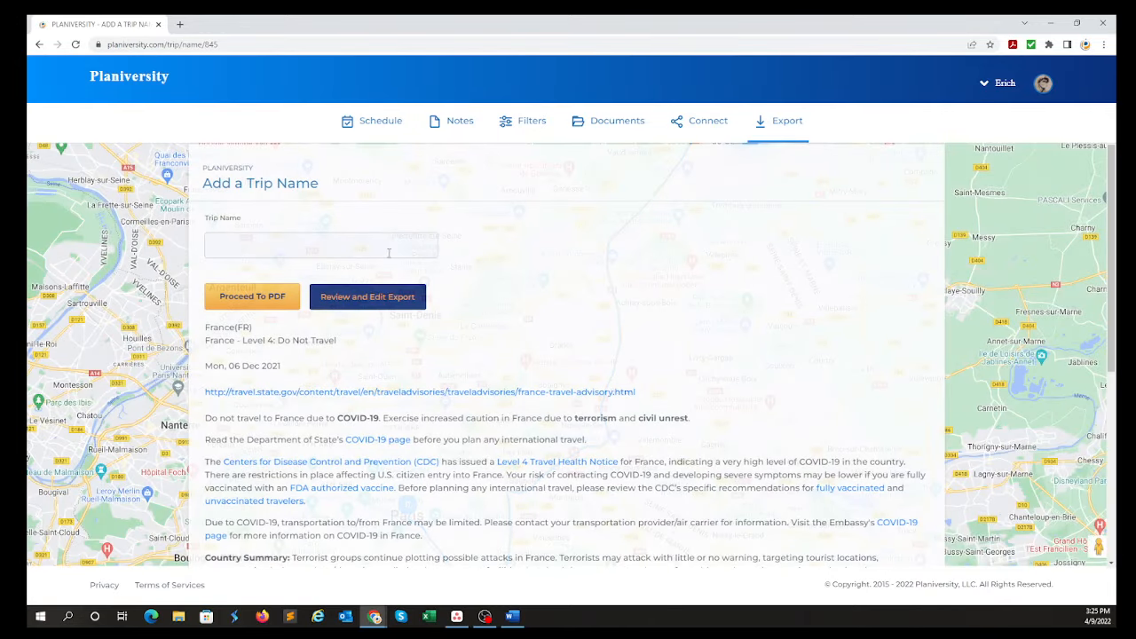
click(377, 232)
scroll(633, 333, down, 5)
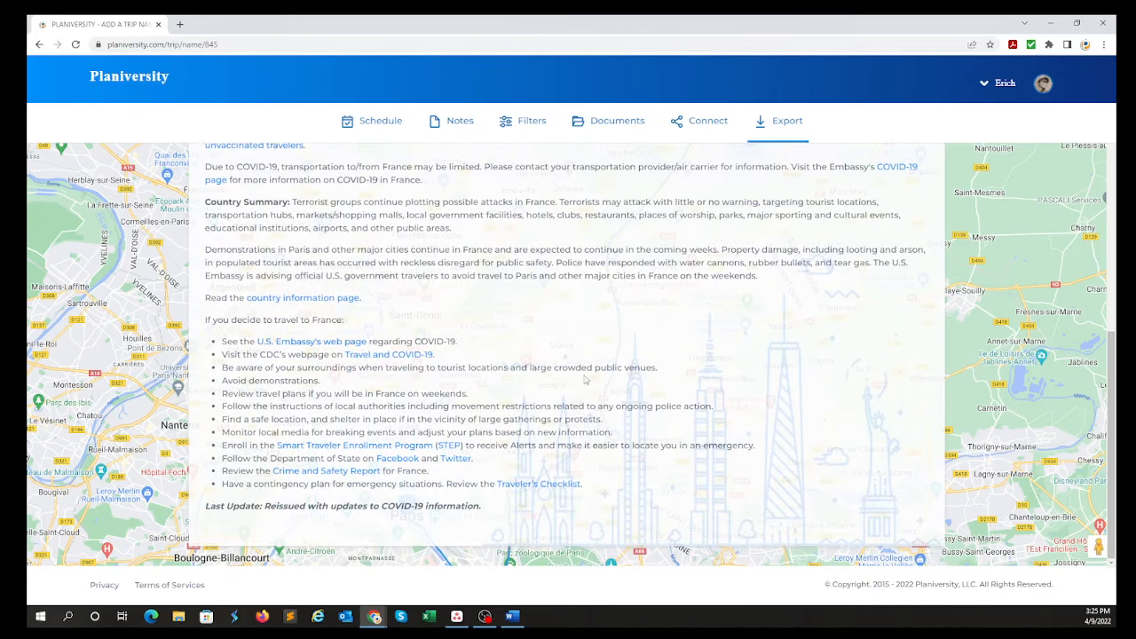
scroll(585, 380, up, 5)
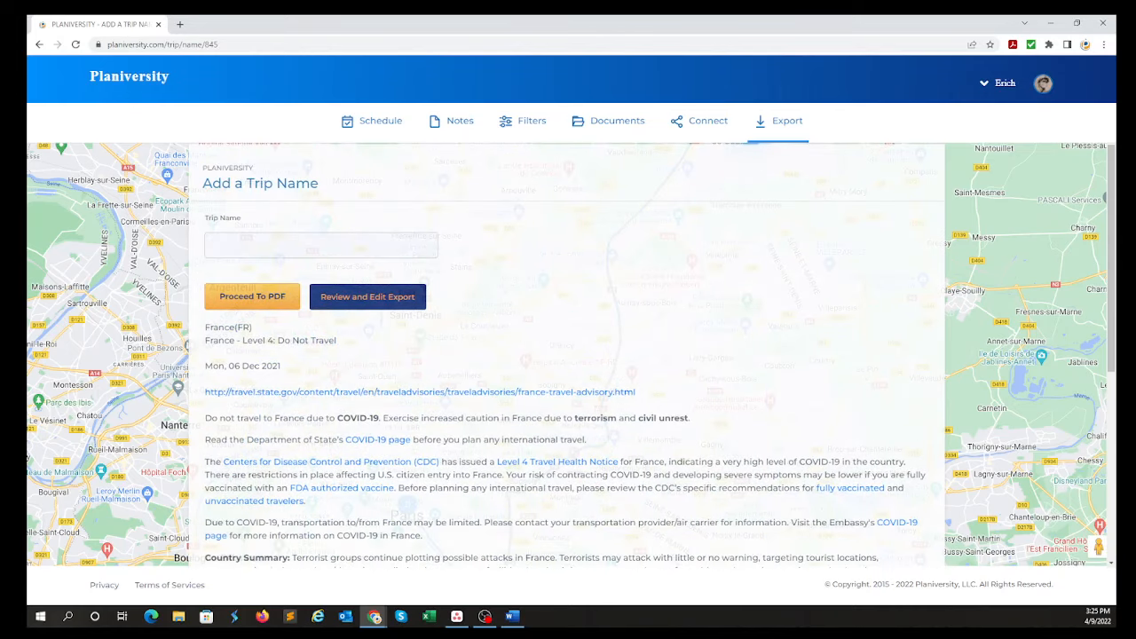